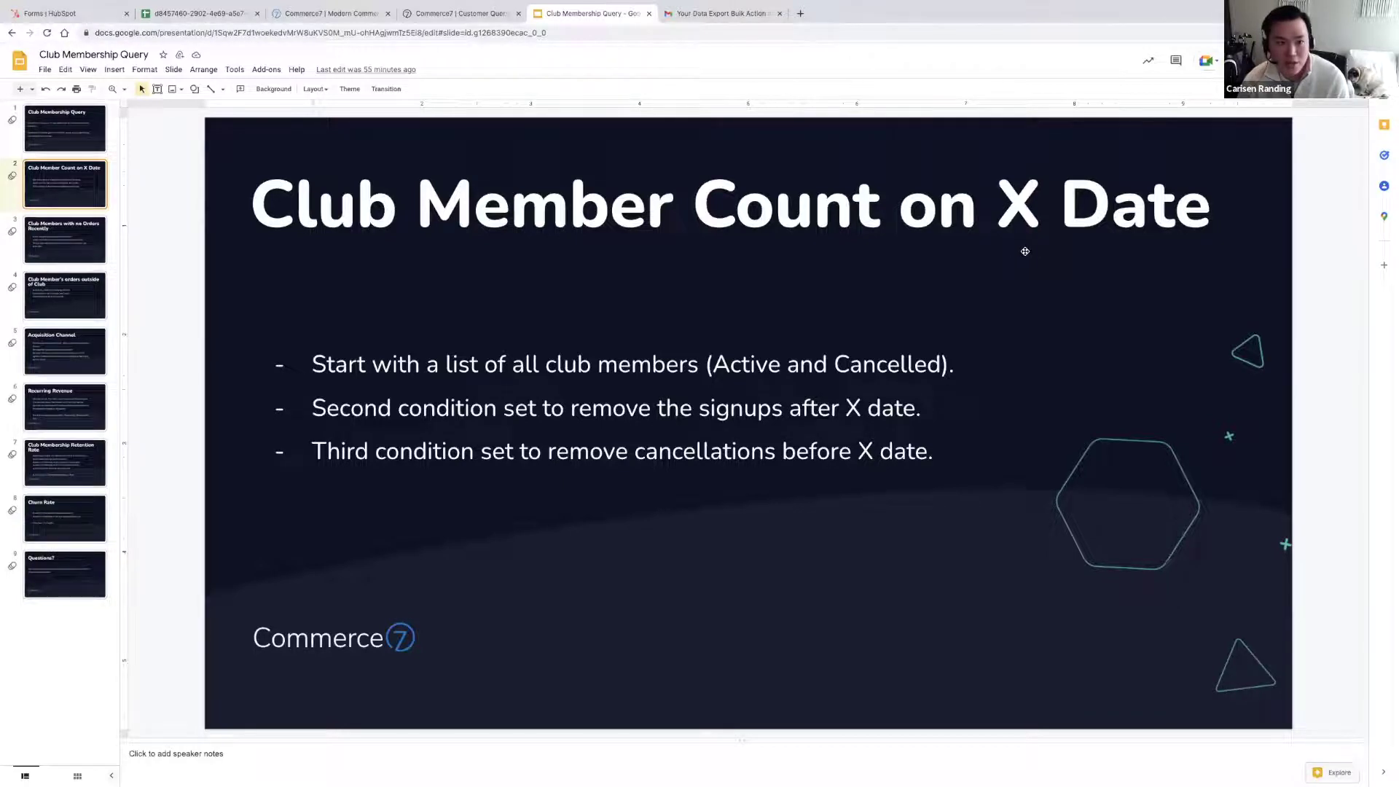
# Switch to the Commerce7 admin and start a new club membership query in the marketing queries
pyautogui.click(469, 14)
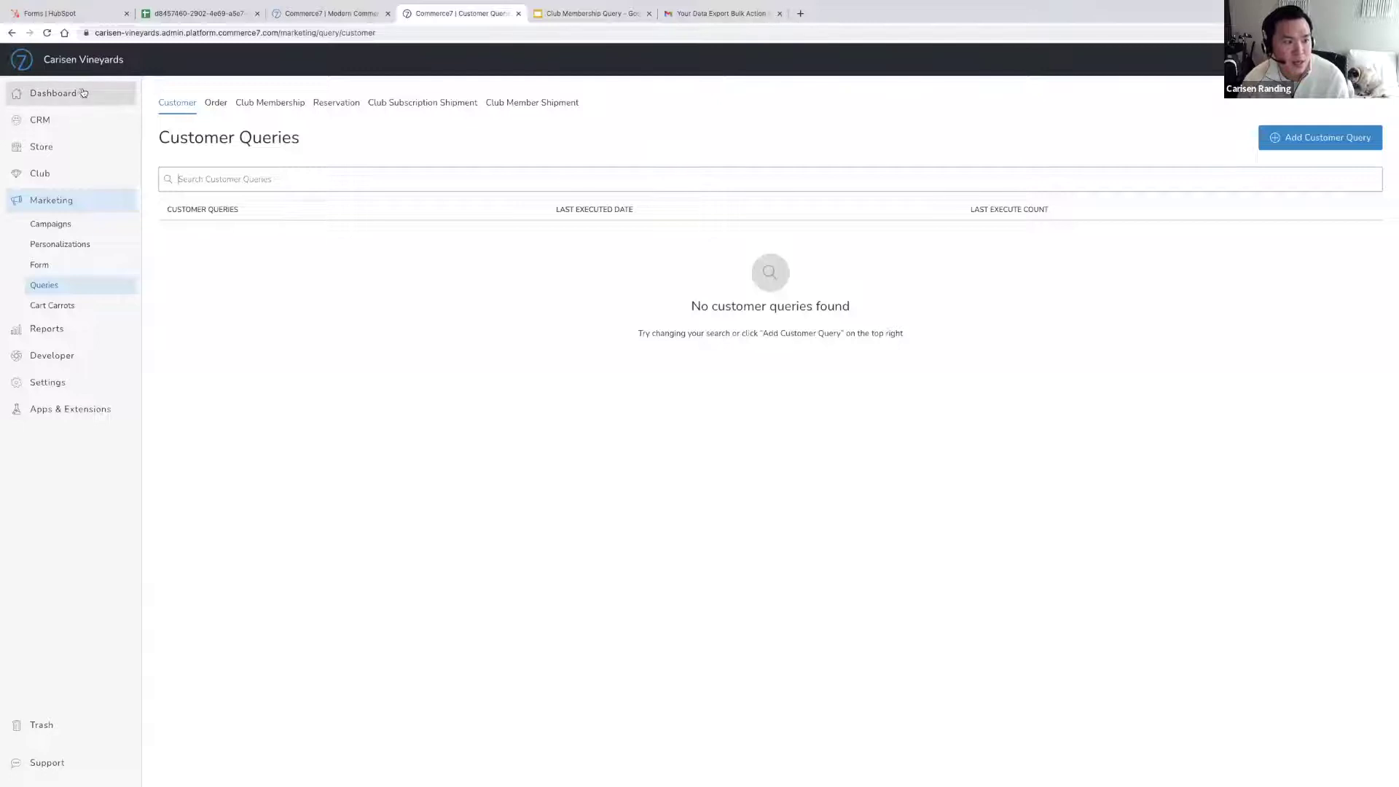
pyautogui.click(78, 201)
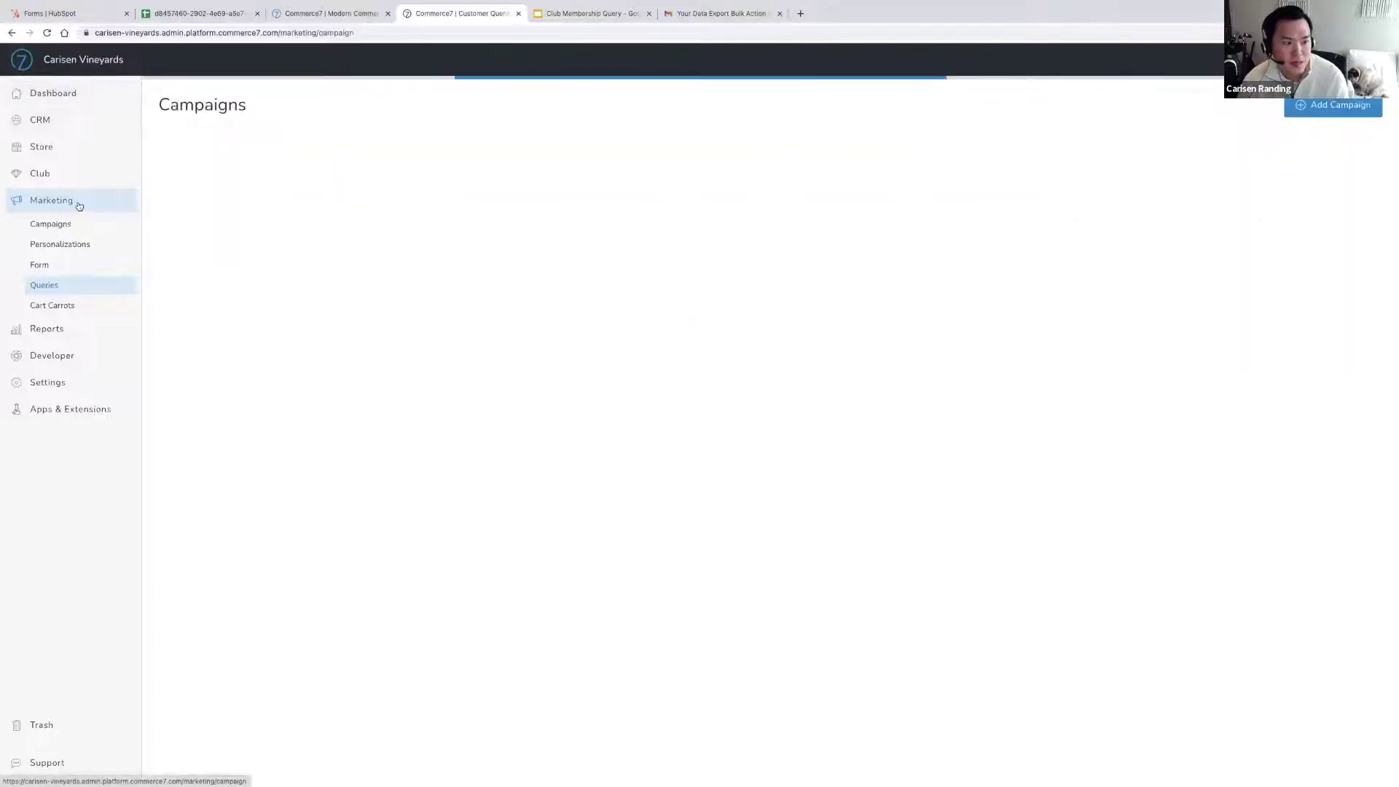
pyautogui.click(56, 289)
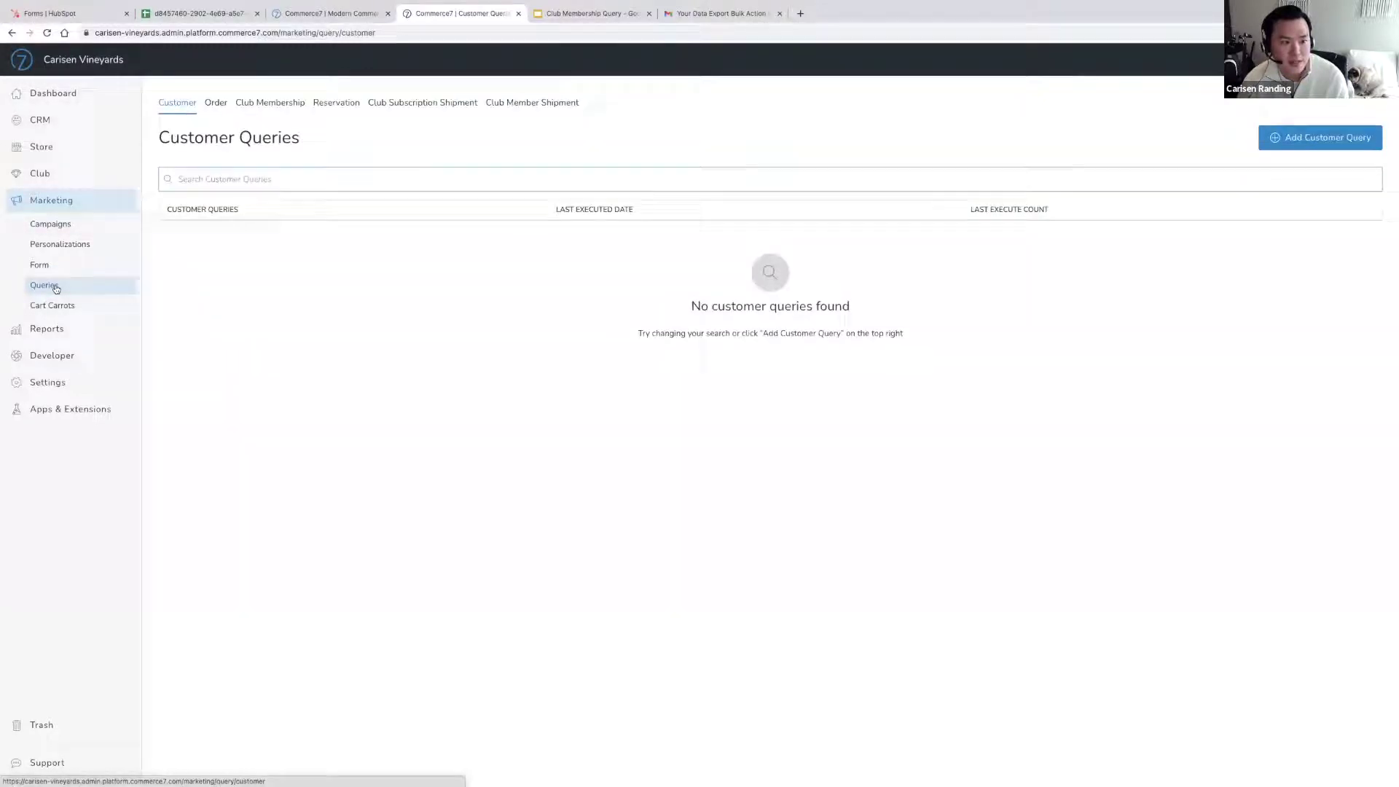
pyautogui.click(268, 105)
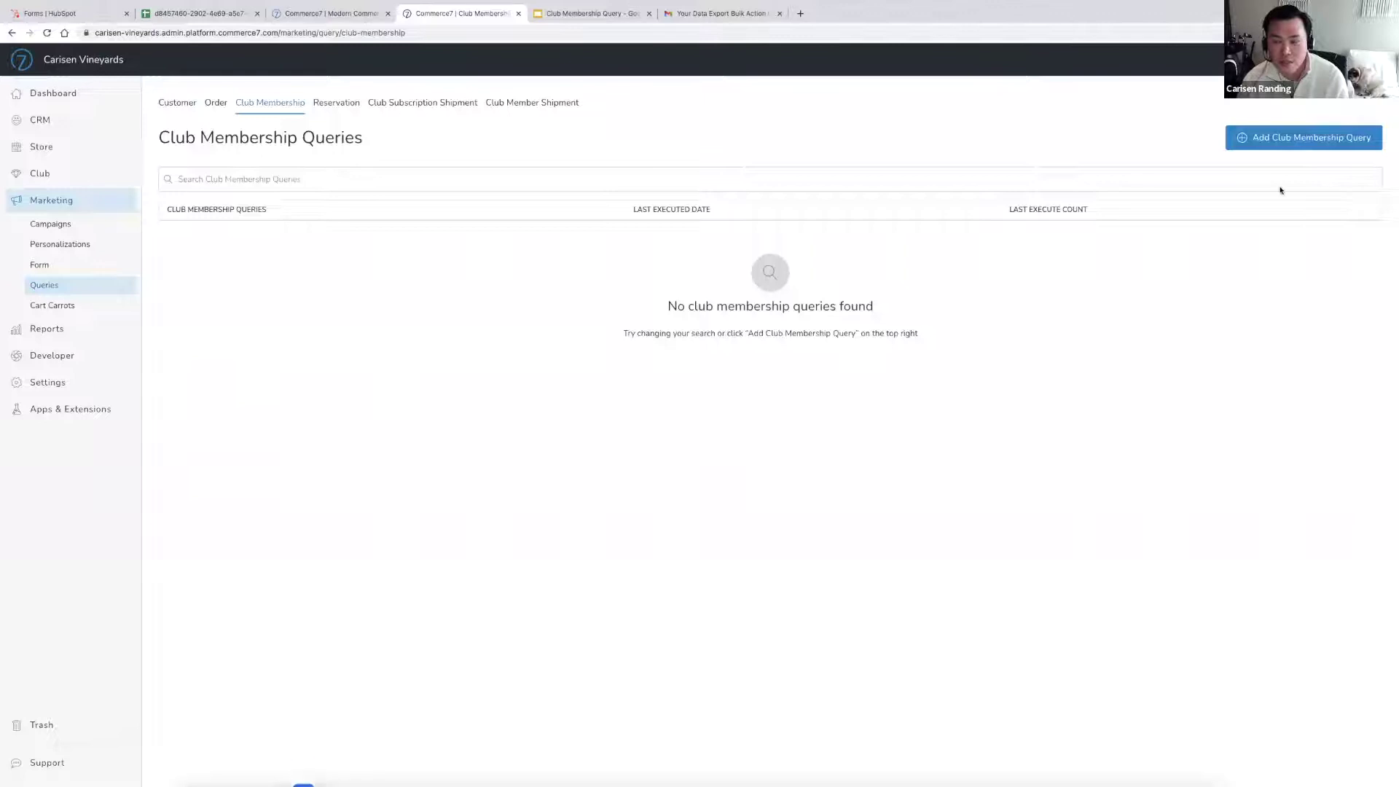
pyautogui.click(1277, 141)
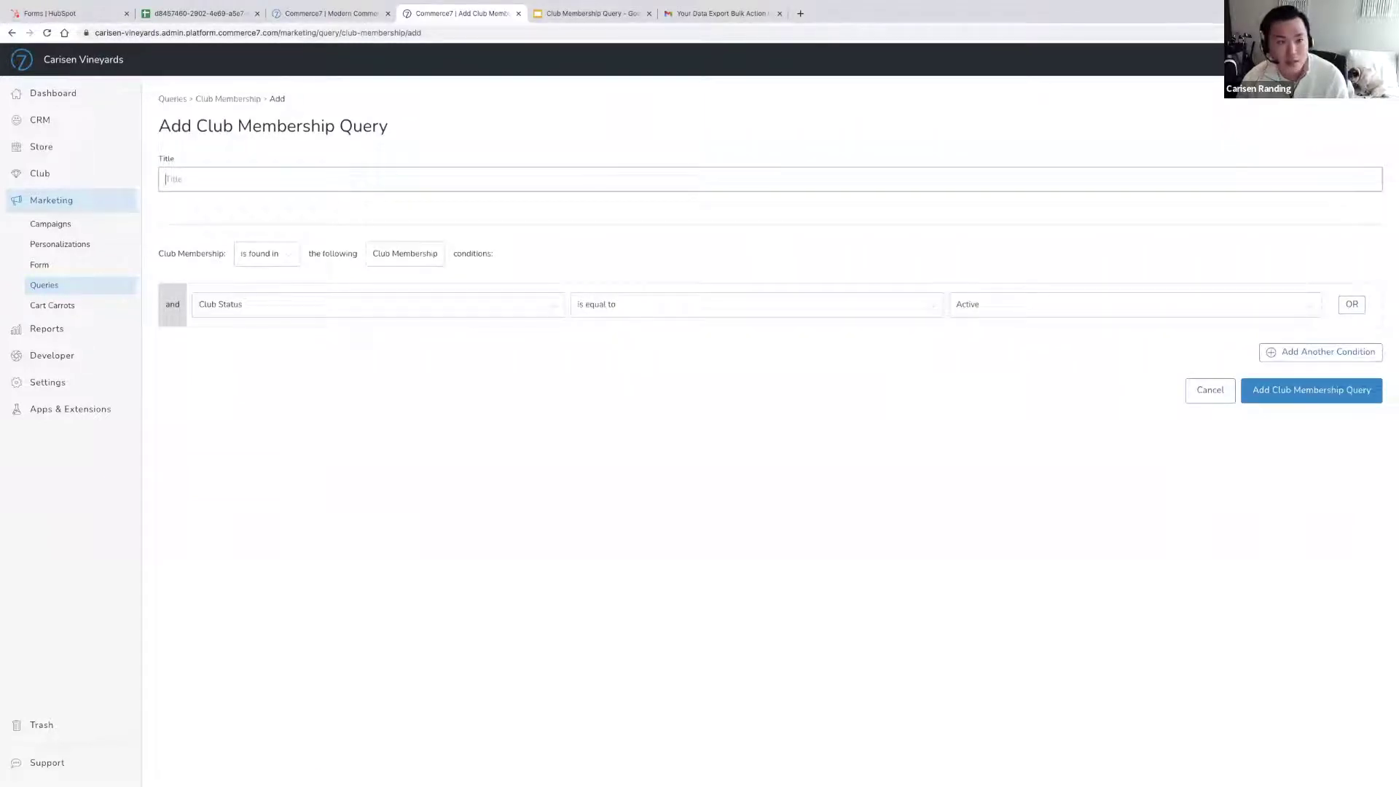
# Title the new query "Club Member count as of Dec 31 2021"
pyautogui.click(569, 16)
pyautogui.click(482, 14)
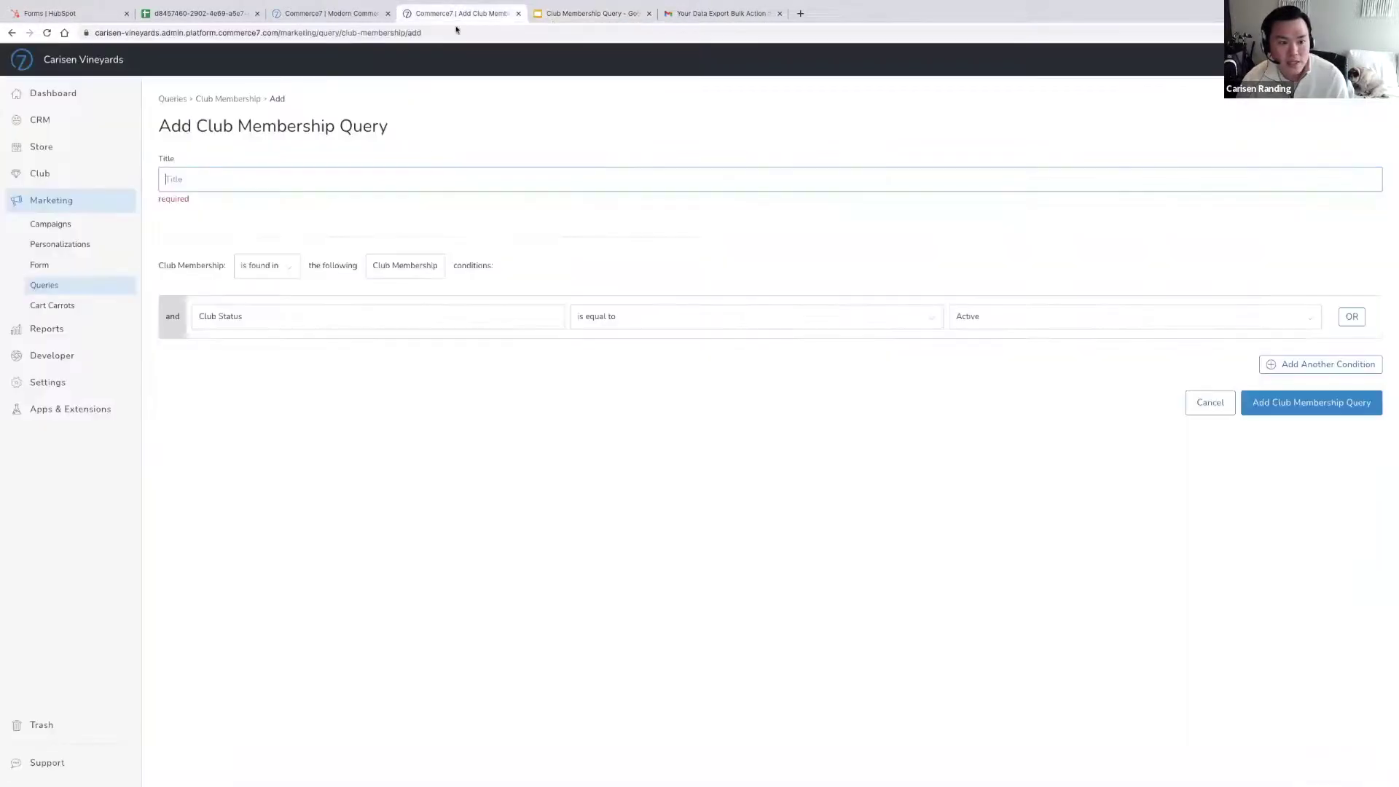
pyautogui.write('Club')
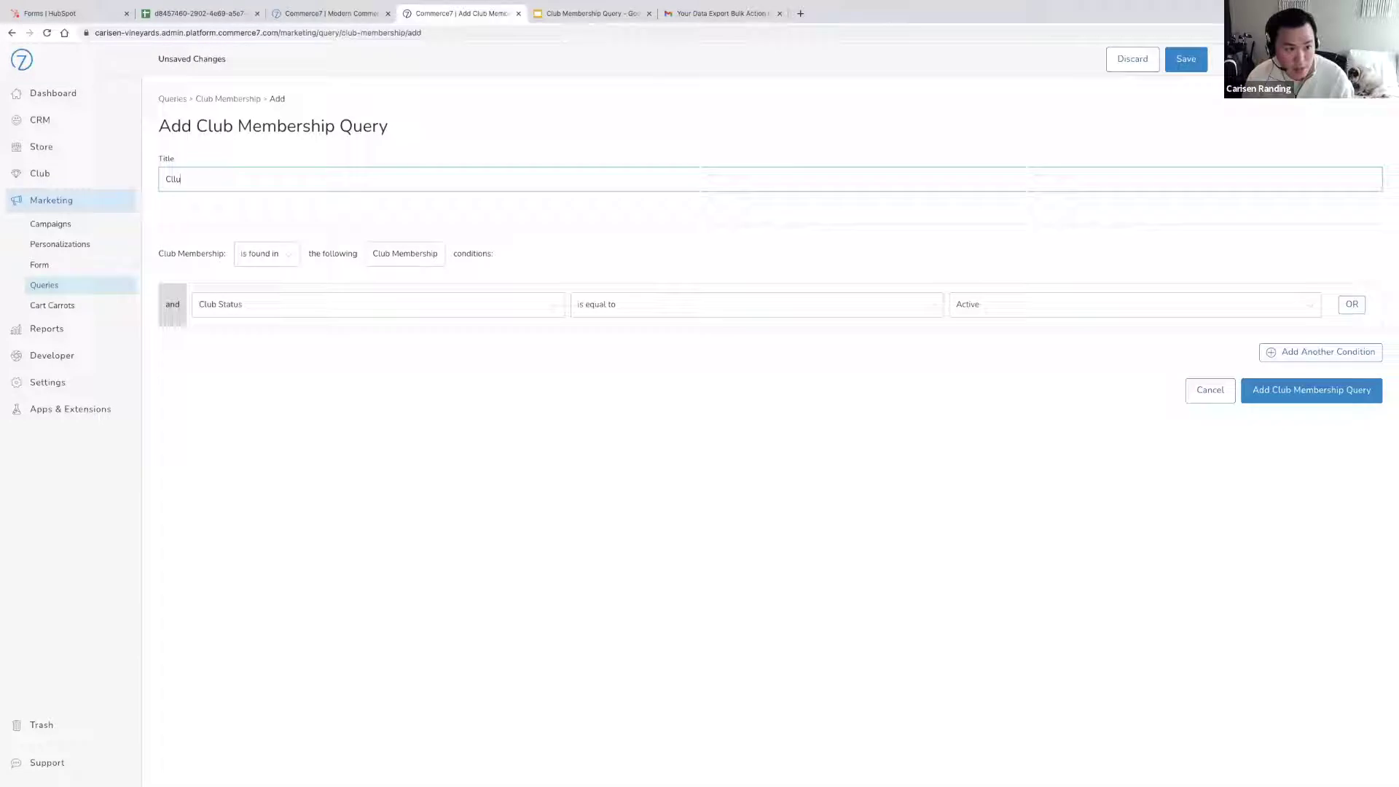
pyautogui.press('BackSpace')
pyautogui.press('BackSpace')
pyautogui.write('ub')
pyautogui.press('BackSpace')
pyautogui.press('BackSpace')
pyautogui.write('ub Me')
pyautogui.press('BackSpace')
pyautogui.press('BackSpace')
pyautogui.write('Member count as')
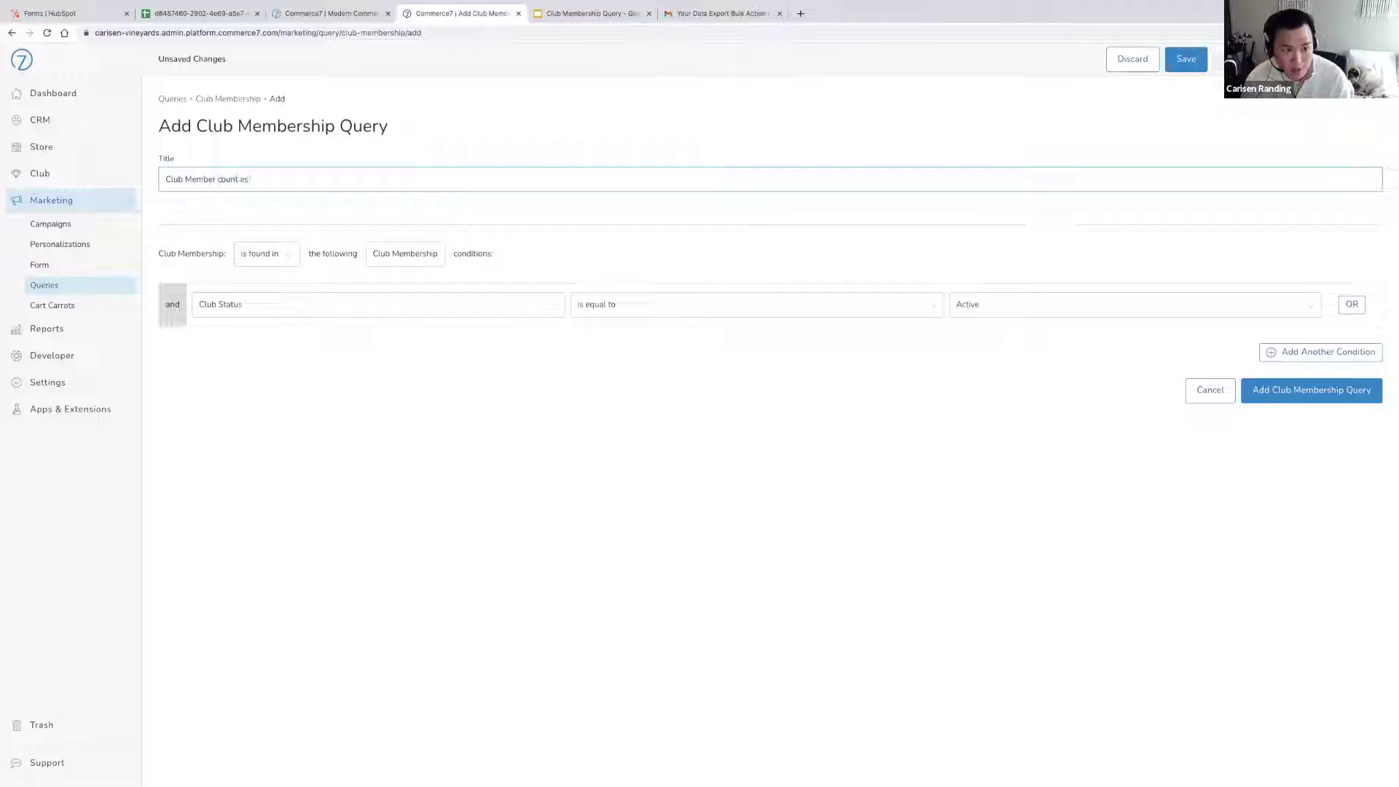
pyautogui.write(' of D')
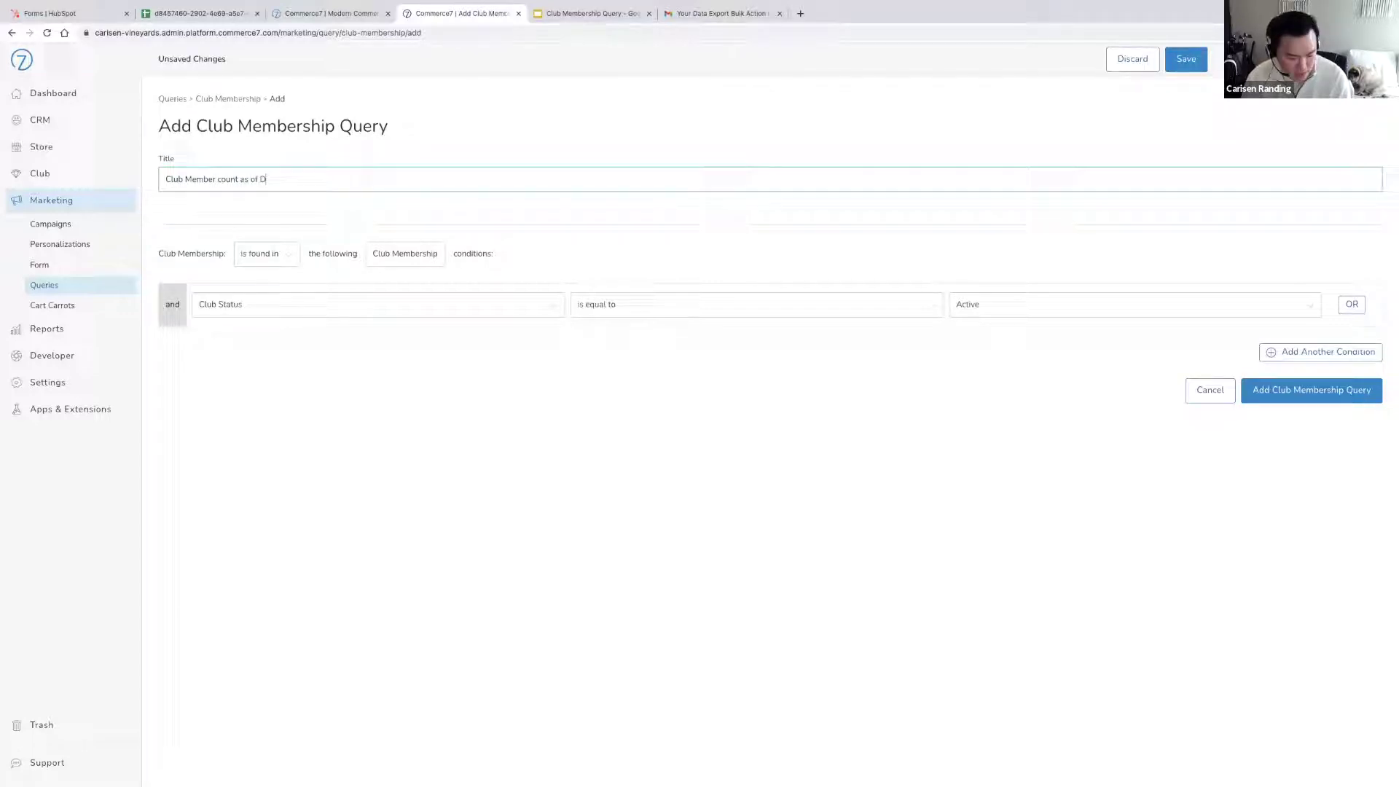
pyautogui.write('ec 31 2021')
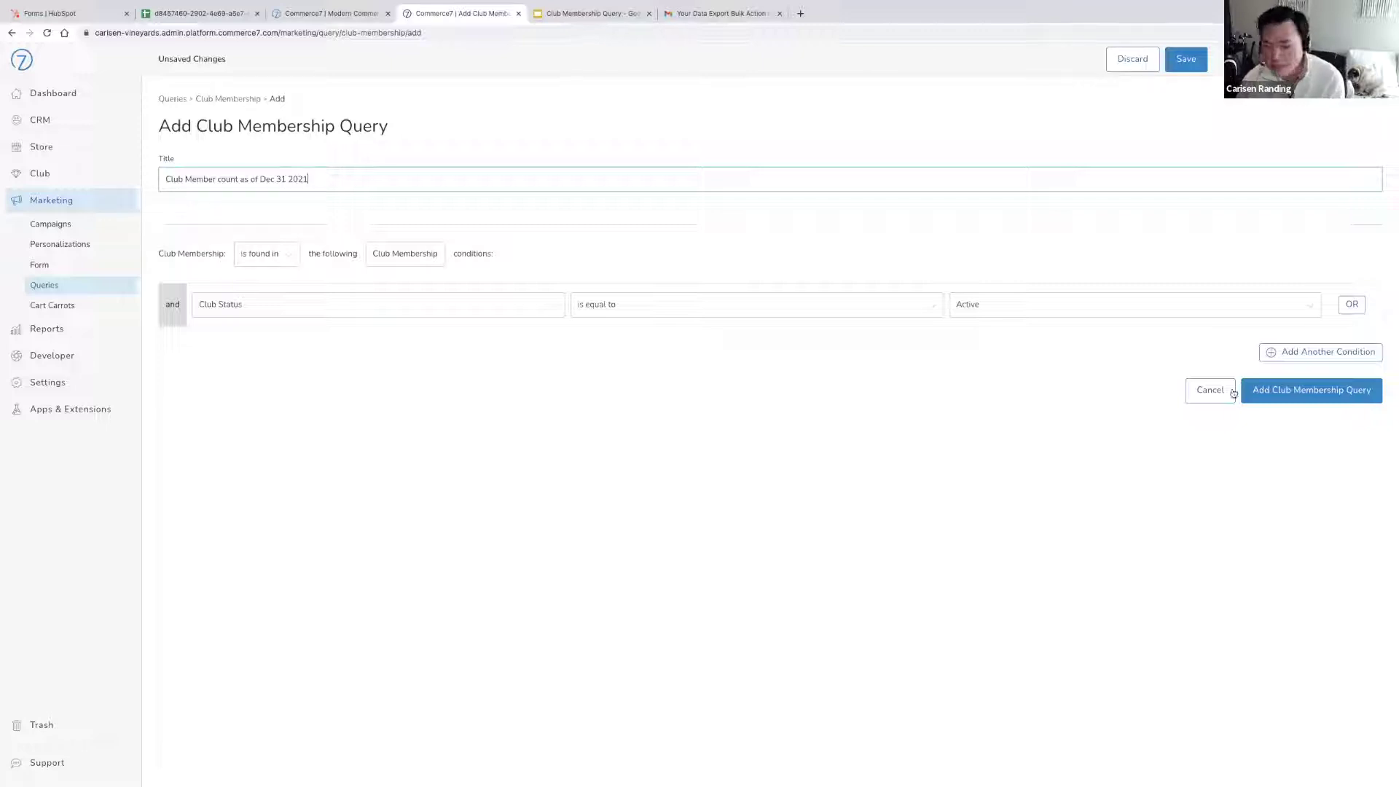
pyautogui.click(920, 428)
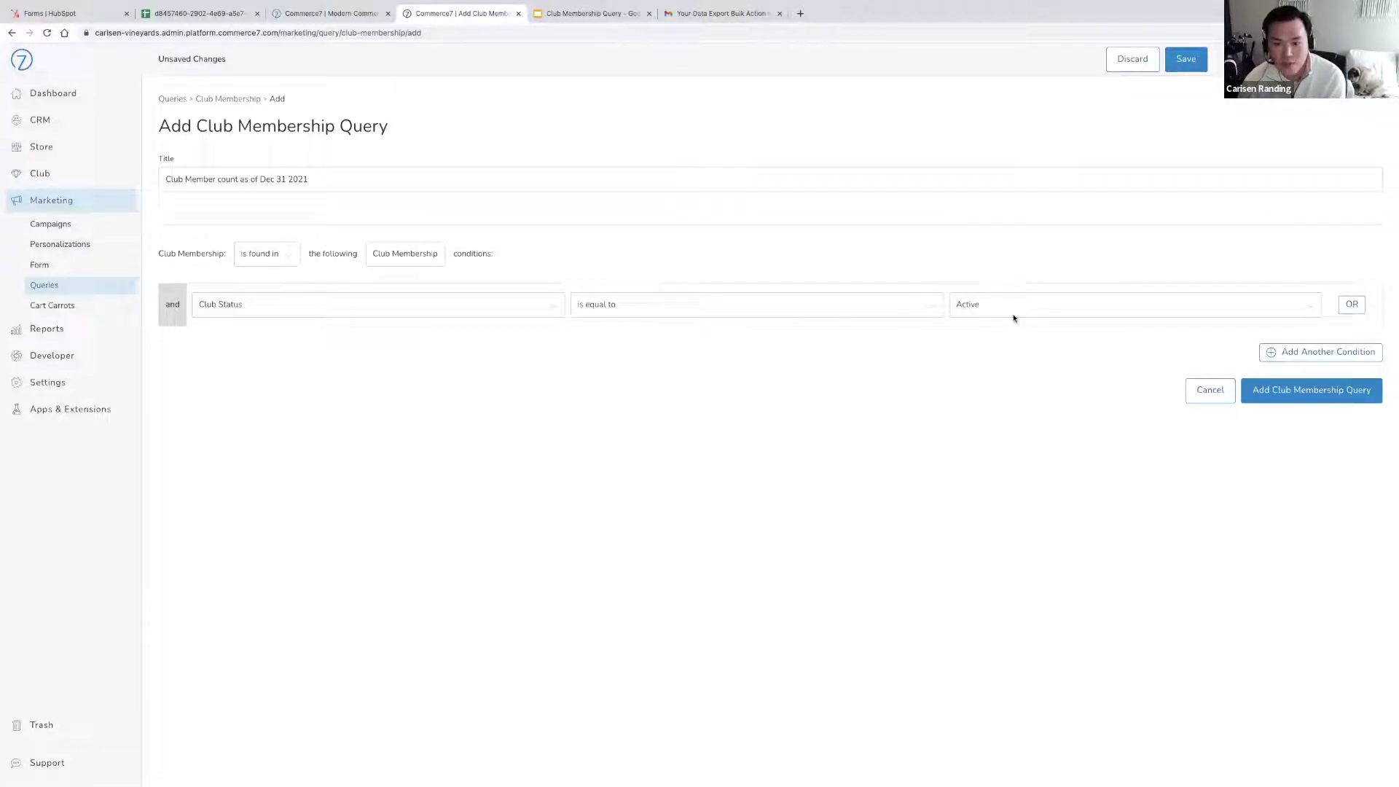
# Add an OR condition where Club Status is equal to Cancelled, and create the club membership query
pyautogui.click(1352, 303)
pyautogui.click(976, 359)
pyautogui.click(1101, 369)
pyautogui.click(1316, 446)
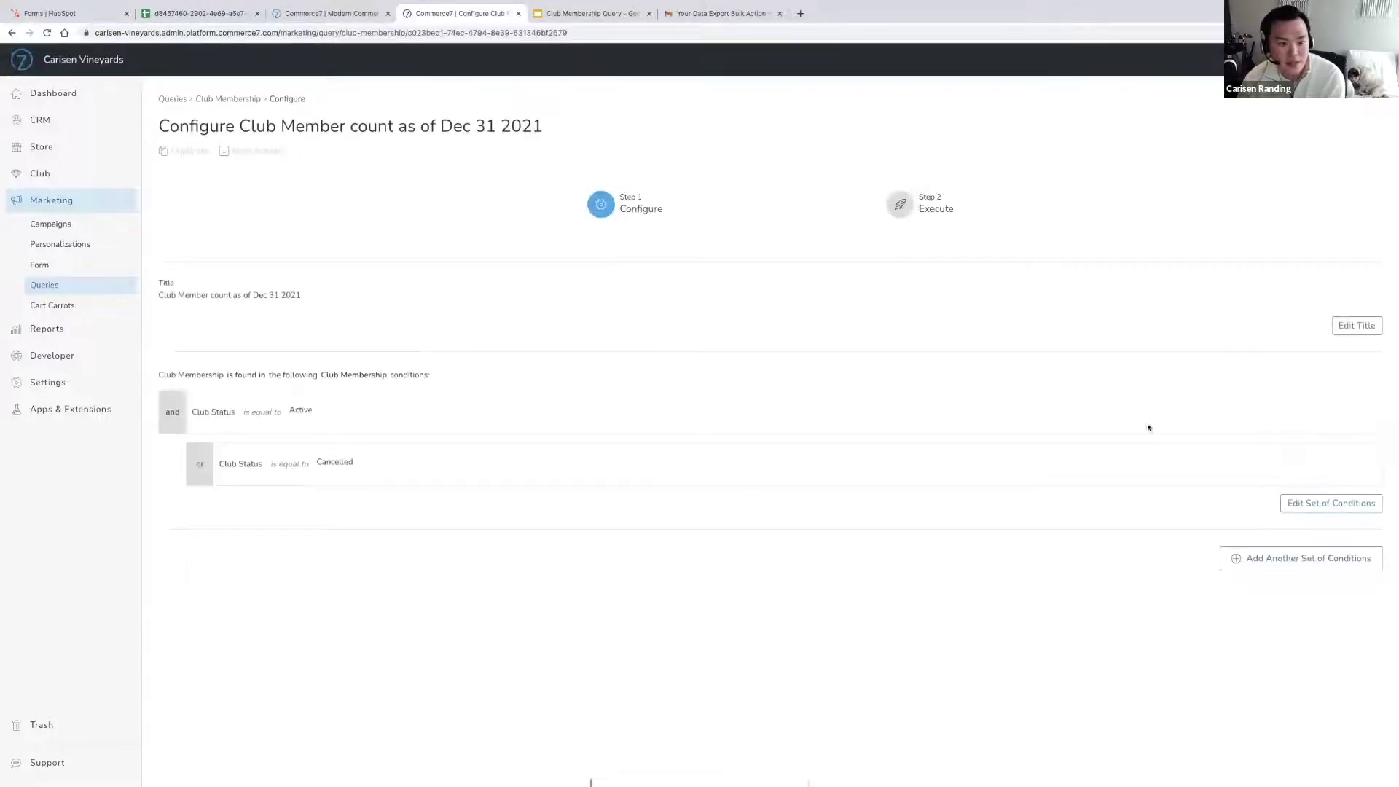
# Execute the query with a copy of the results emailed to yourself, and reload the page
pyautogui.click(911, 213)
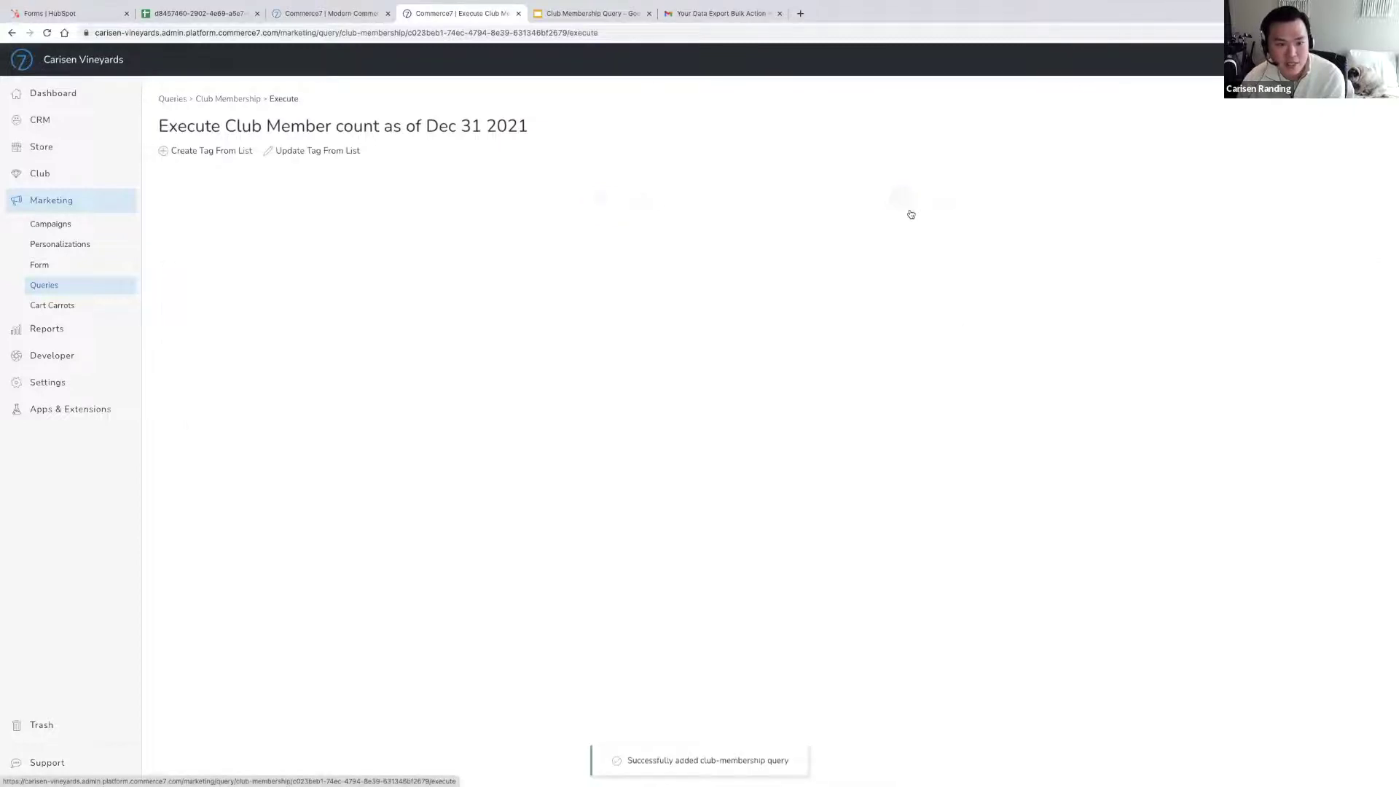
pyautogui.click(1342, 329)
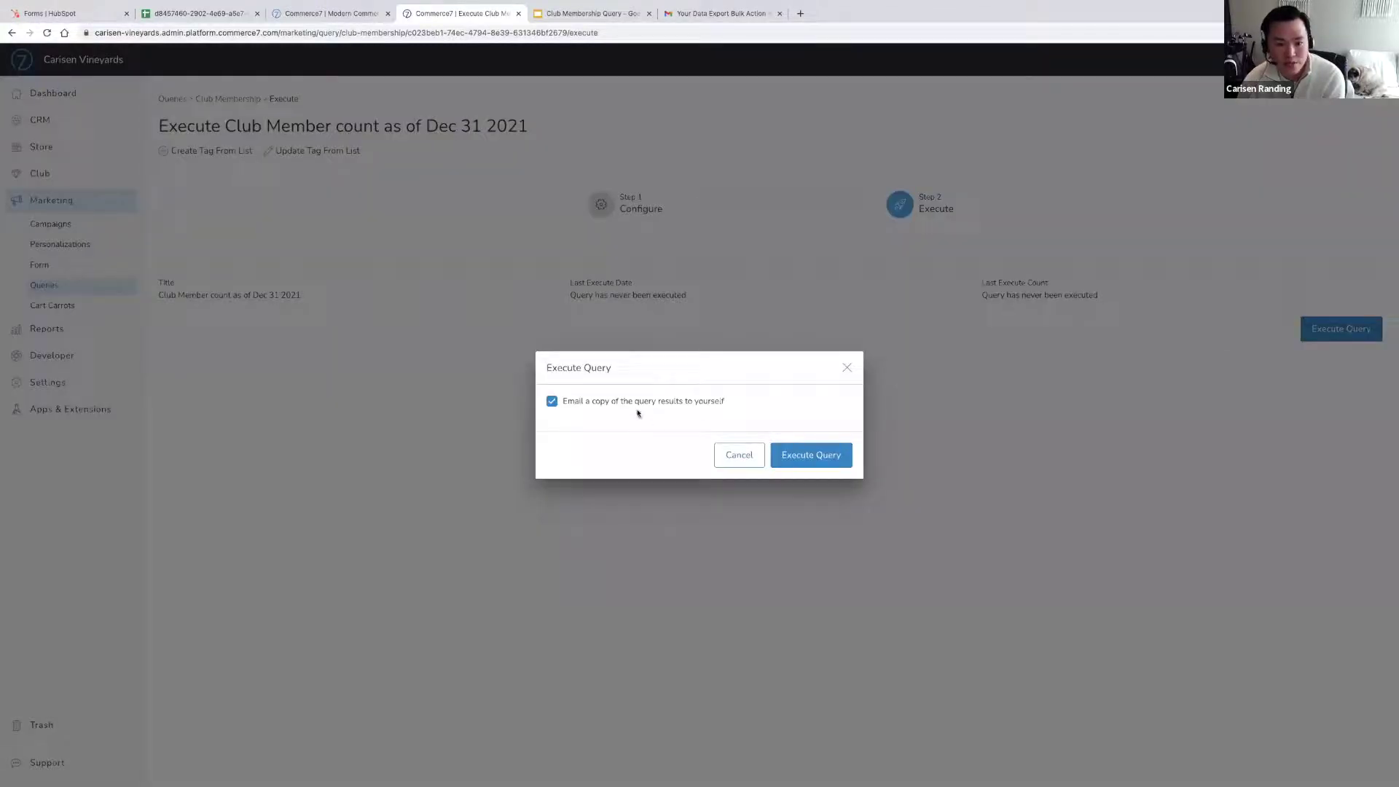
pyautogui.click(641, 402)
pyautogui.click(818, 454)
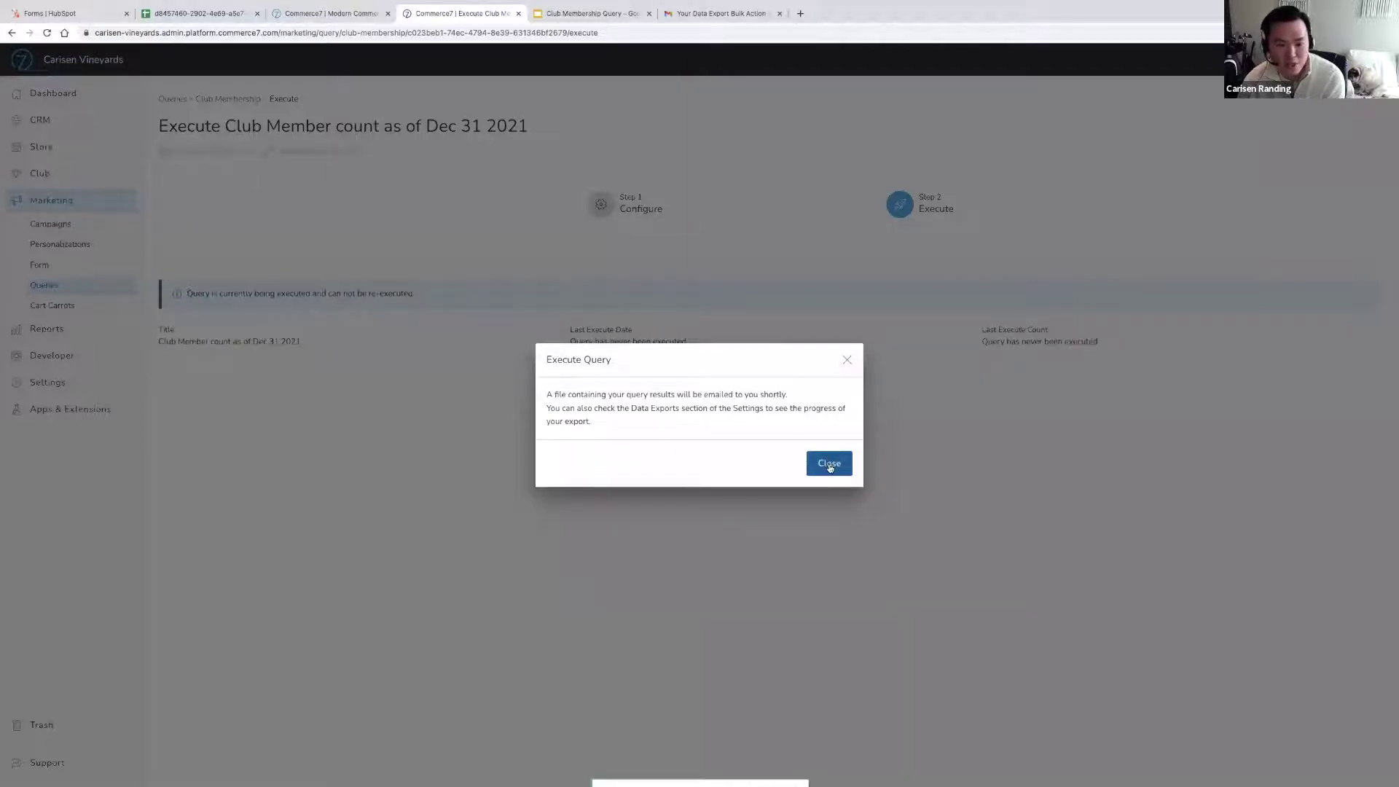
pyautogui.click(829, 465)
pyautogui.rightClick(800, 444)
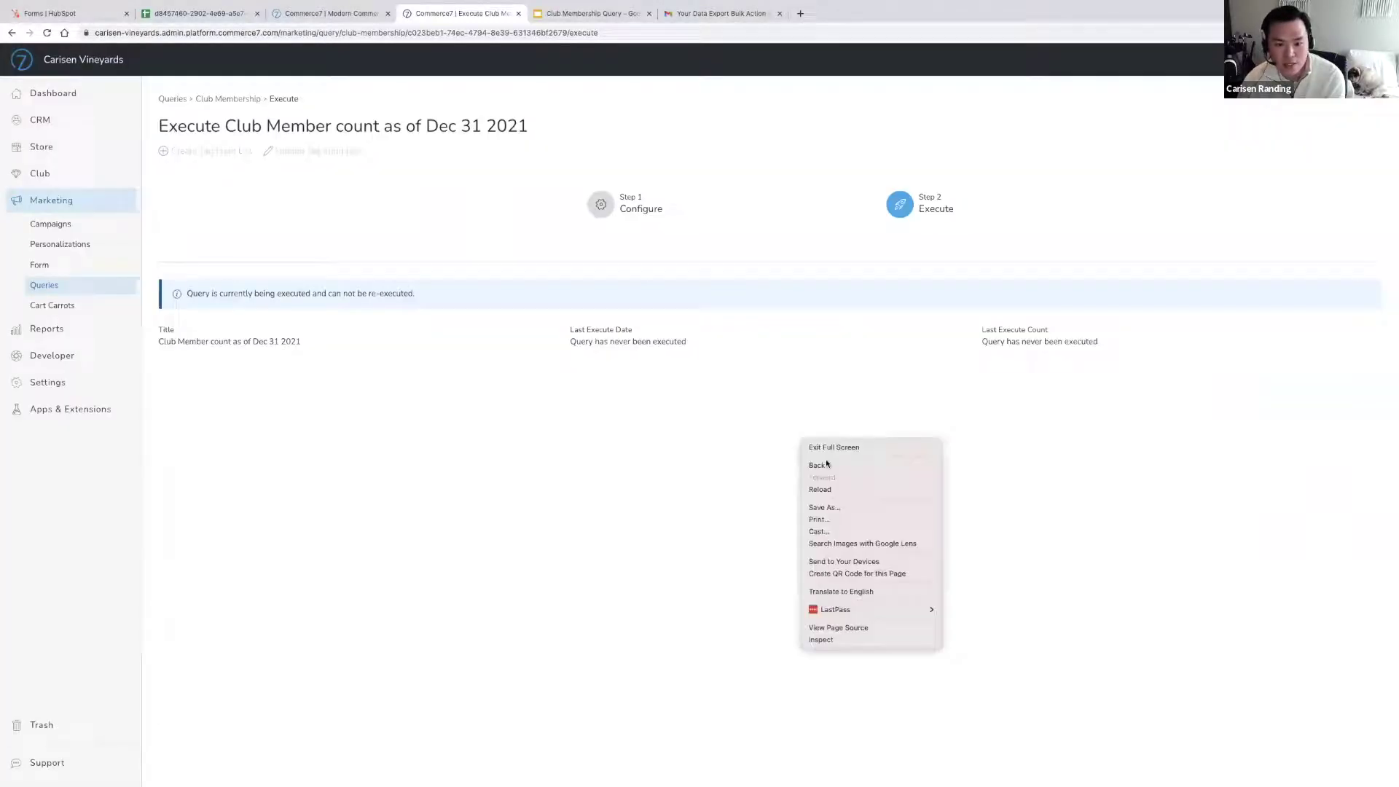
pyautogui.click(828, 488)
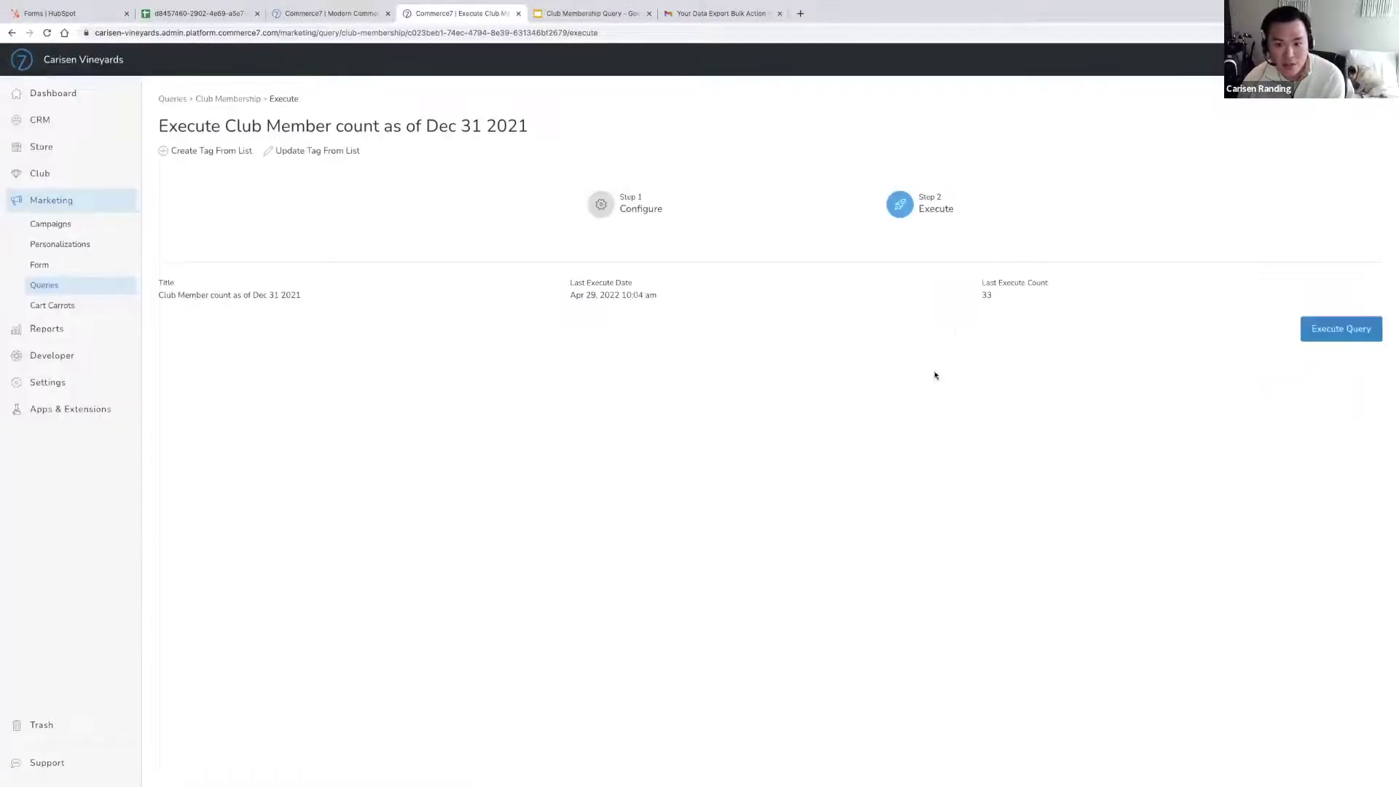
# Compare the query's last execute count with the total at the end of the club memberships list
pyautogui.doubleClick(986, 295)
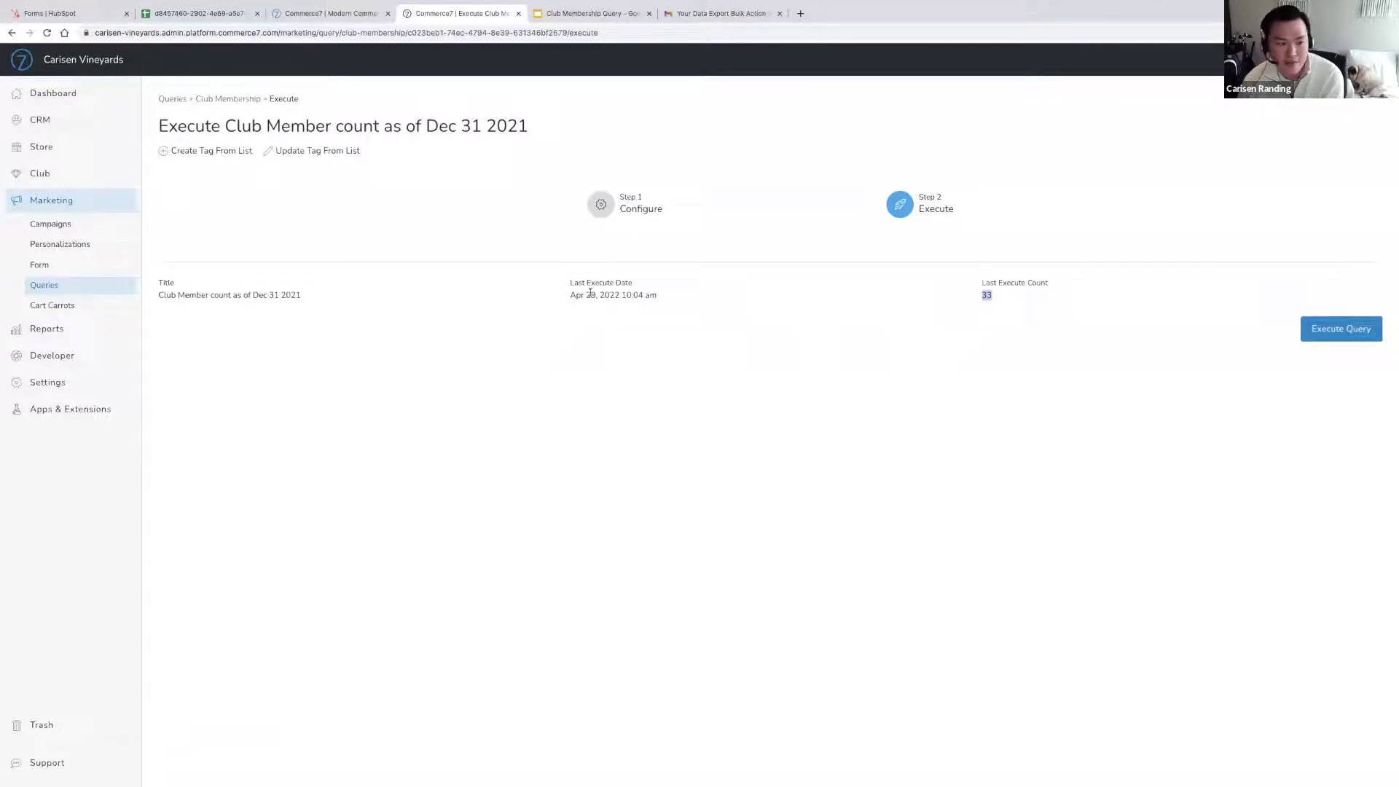
pyautogui.click(44, 173)
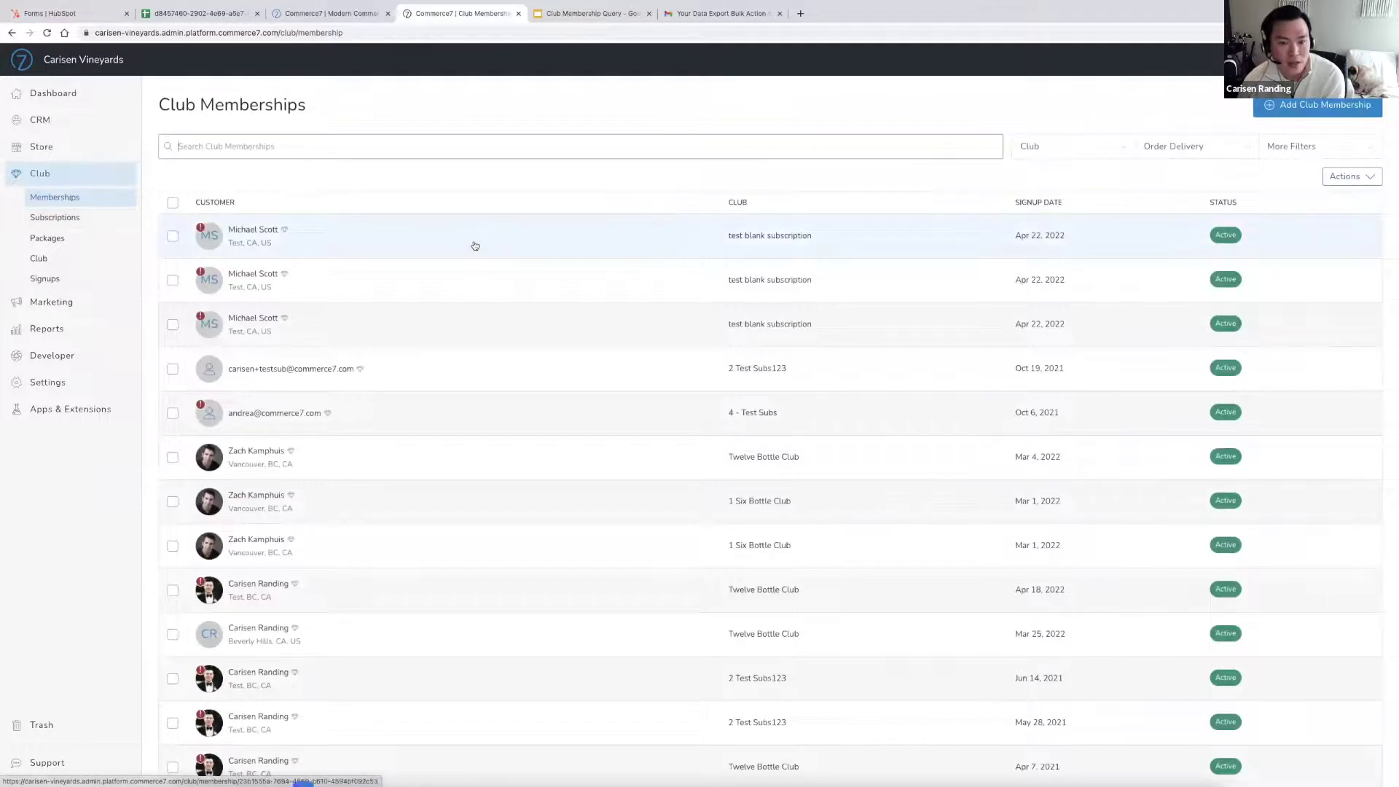
pyautogui.scroll(-10, 995, 241)
pyautogui.scroll(-1, 984, 335)
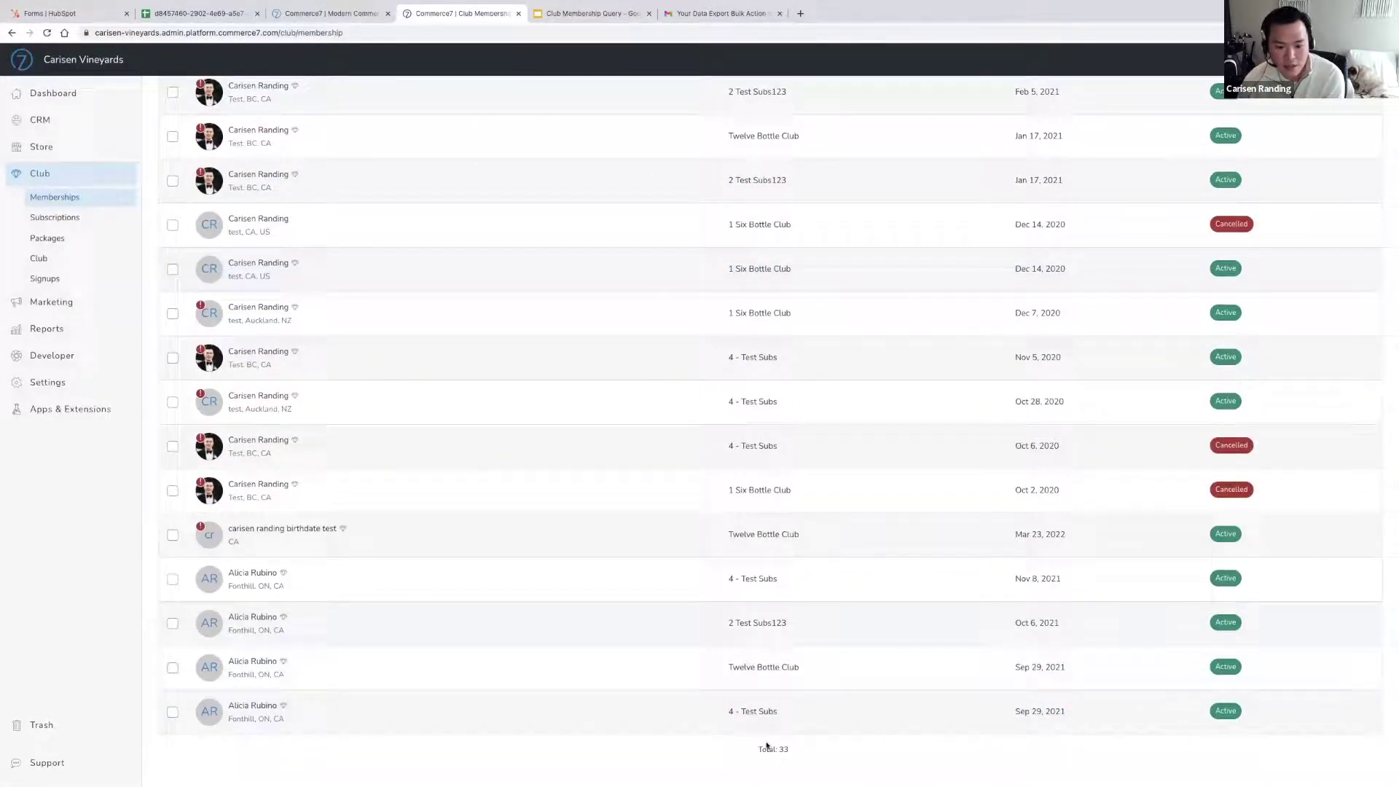
pyautogui.moveTo(799, 748); pyautogui.dragTo(743, 750)
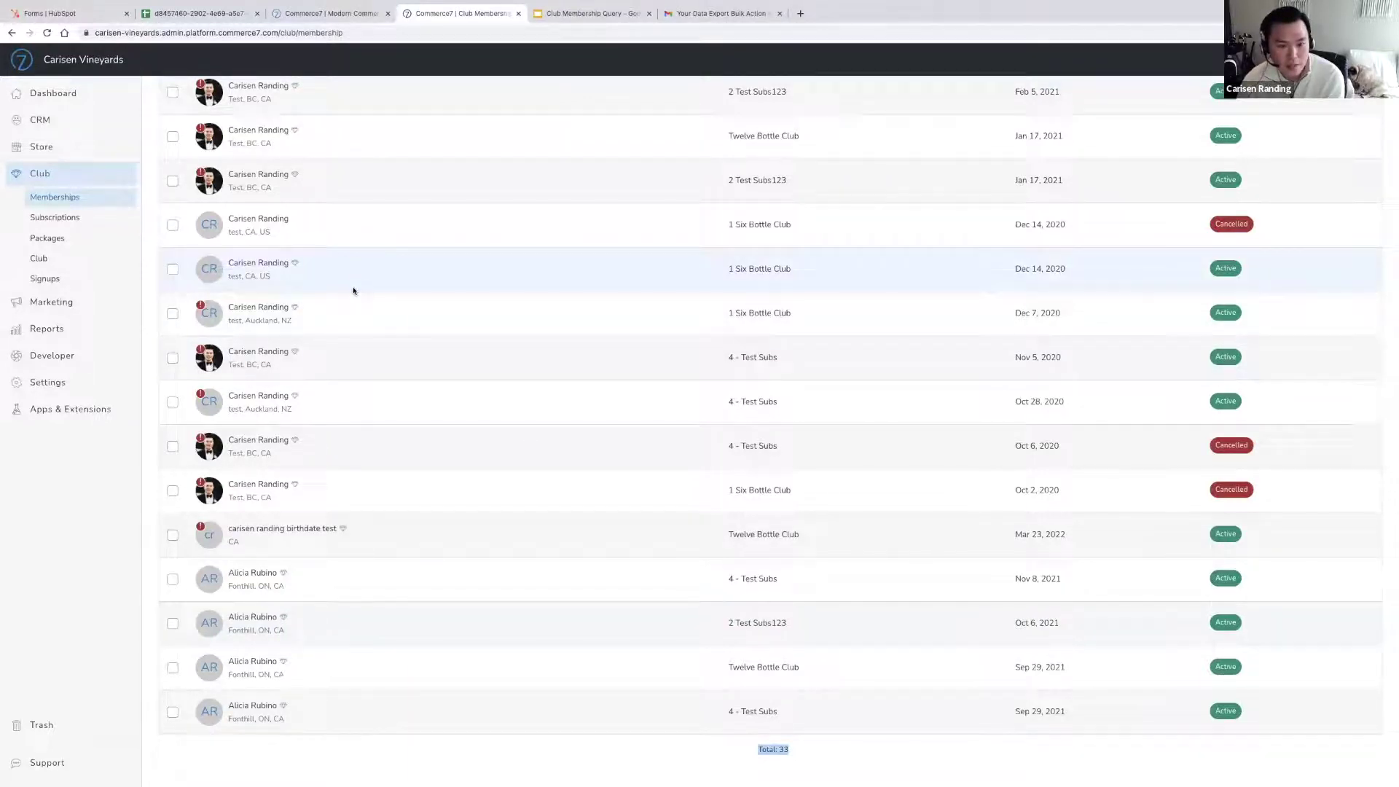
pyautogui.scroll(1, 479, 353)
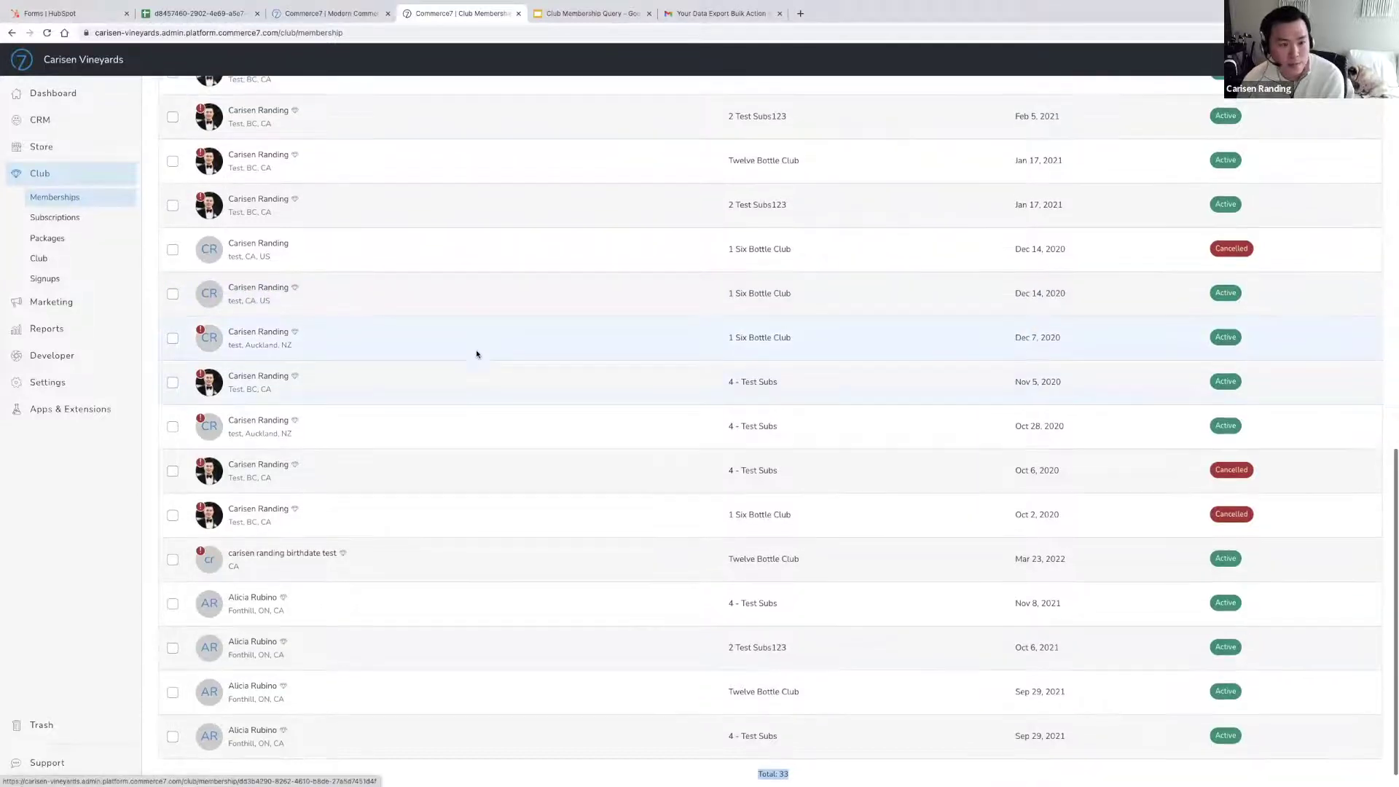
# Reopen the configuration of the "Club Member count as of Dec 31 2021" query from the club membership queries
pyautogui.click(62, 301)
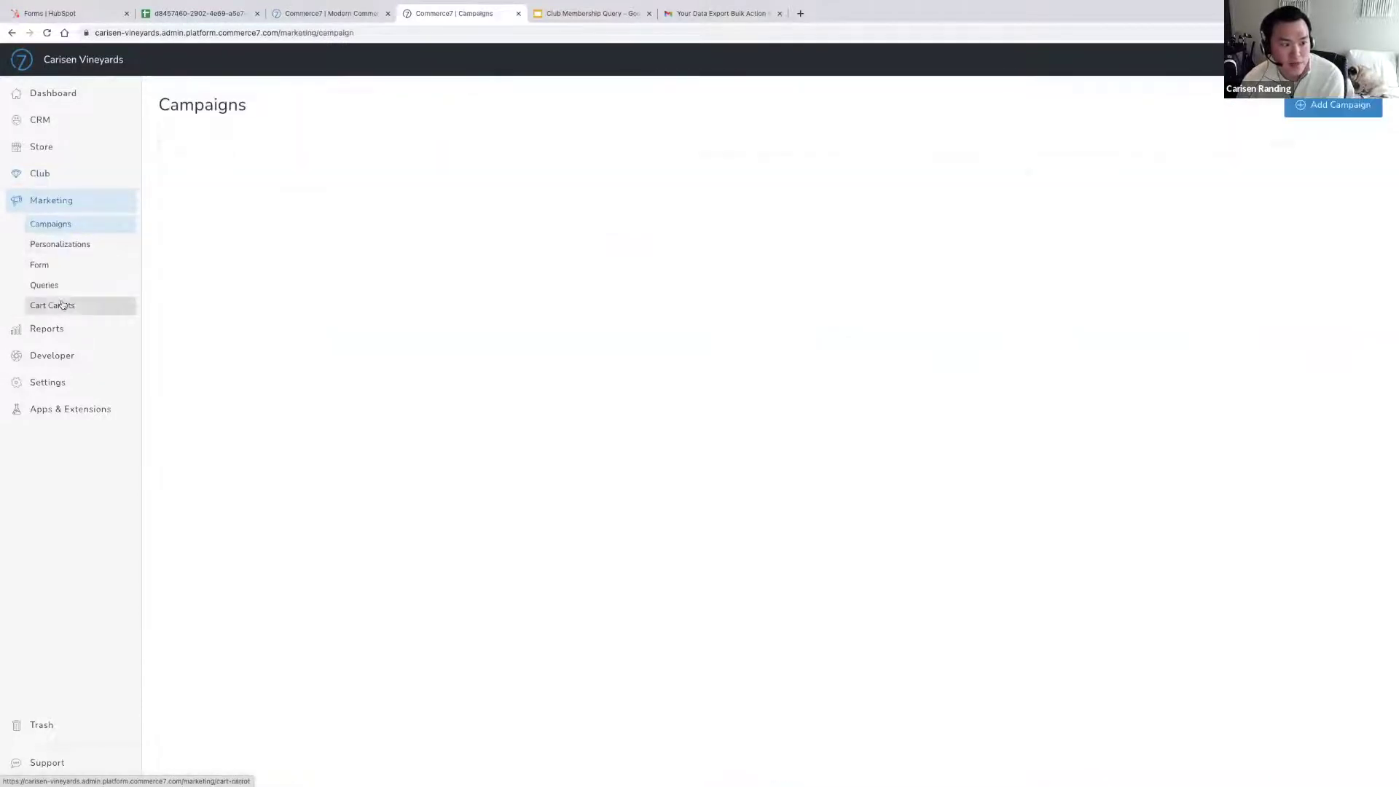
pyautogui.click(68, 287)
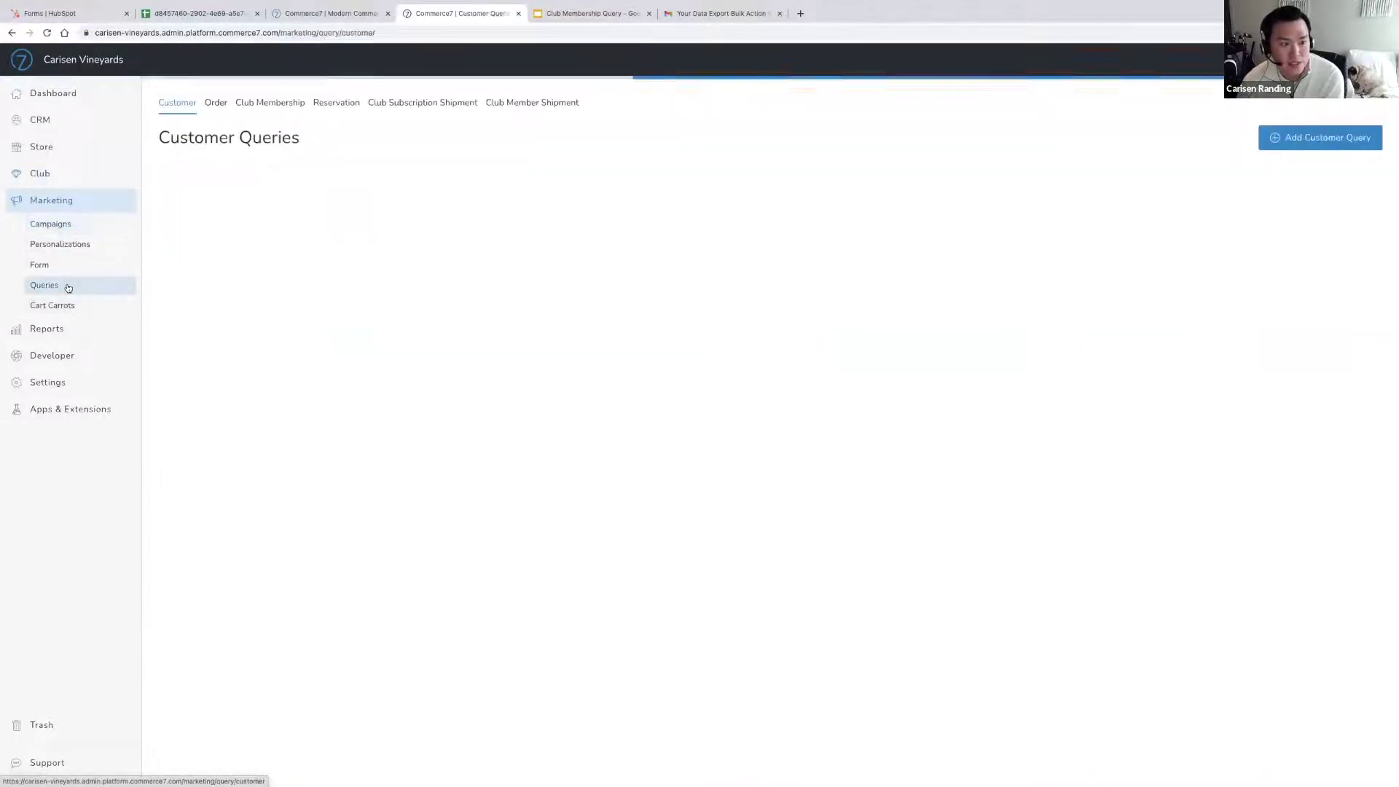
pyautogui.click(269, 104)
pyautogui.click(297, 235)
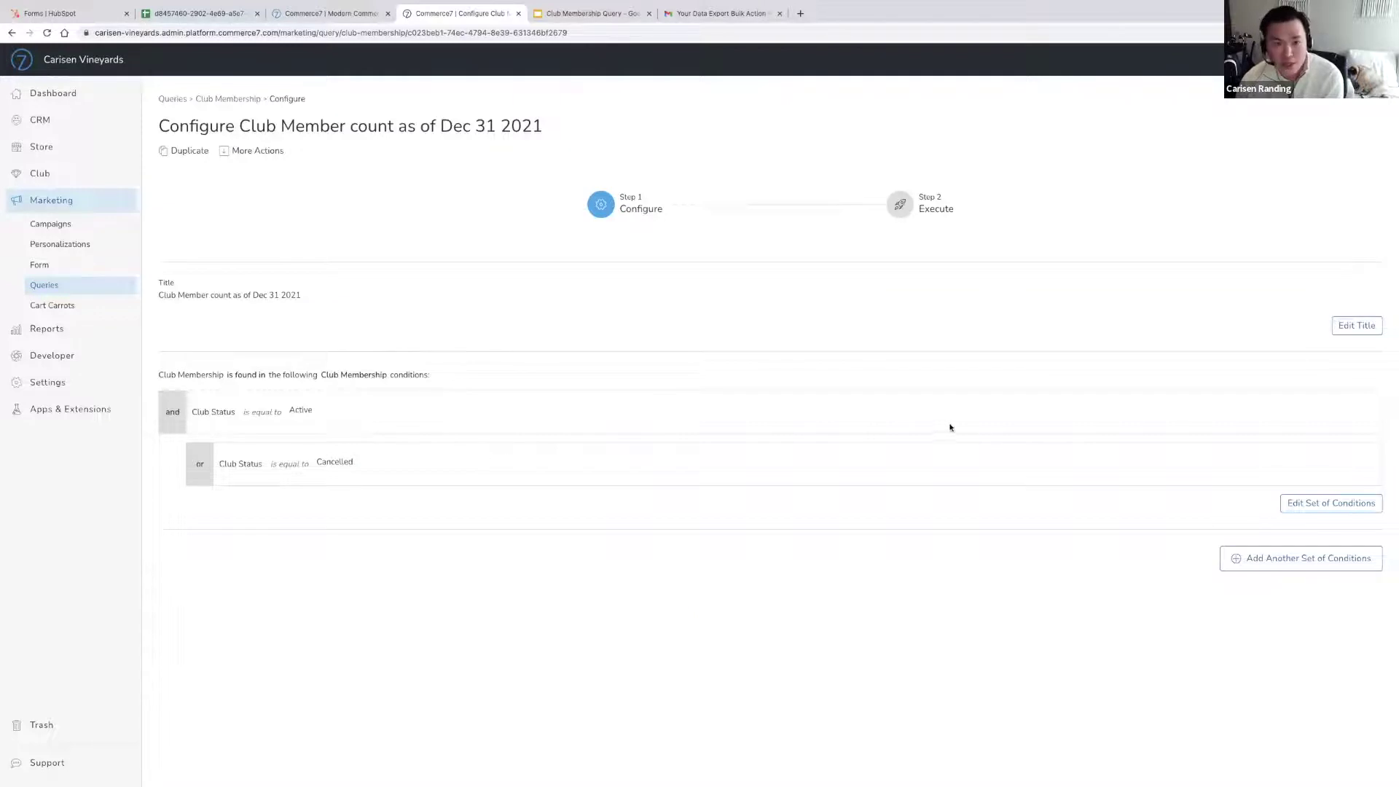
# Add another condition set for memberships not found in the Club Membership conditions, using Signup Date is greater than
pyautogui.click(1298, 560)
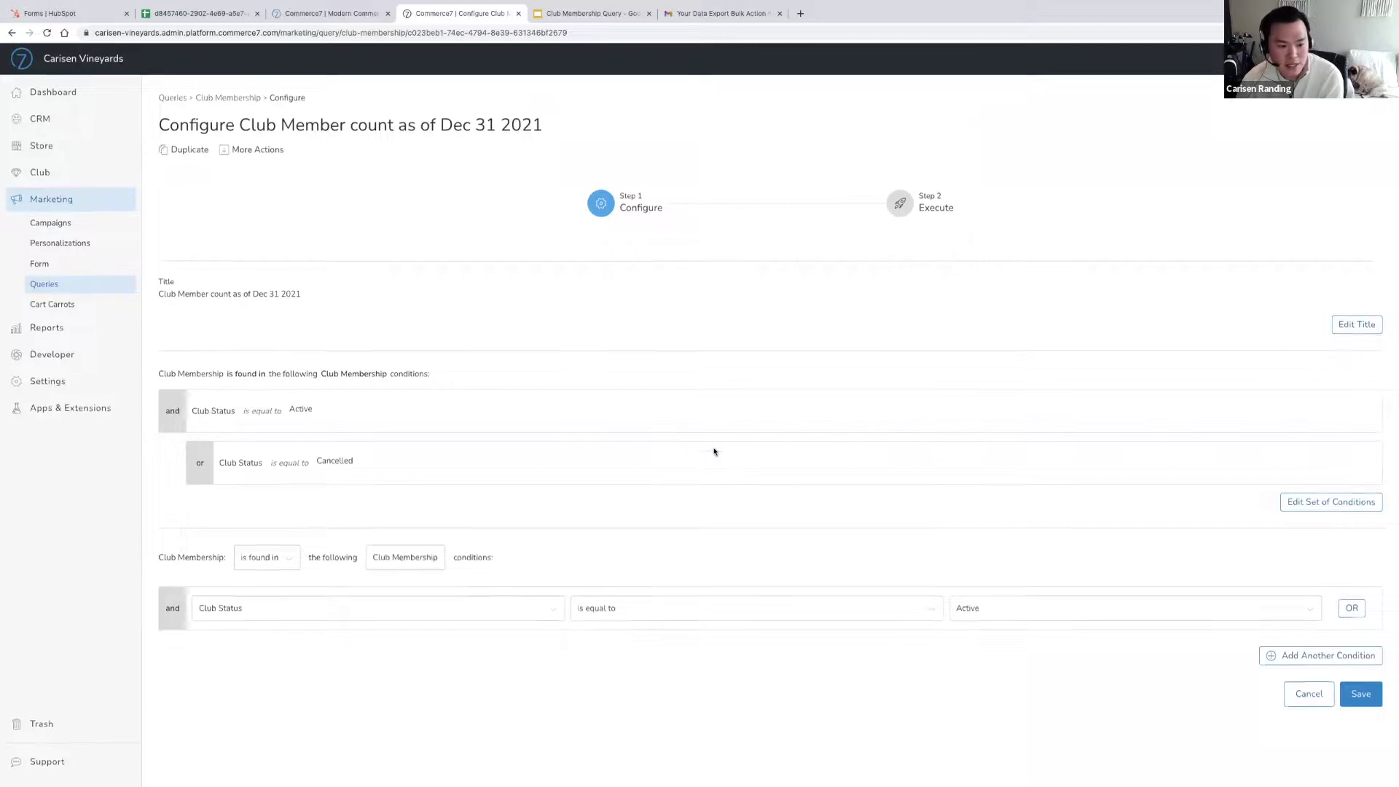
pyautogui.click(272, 574)
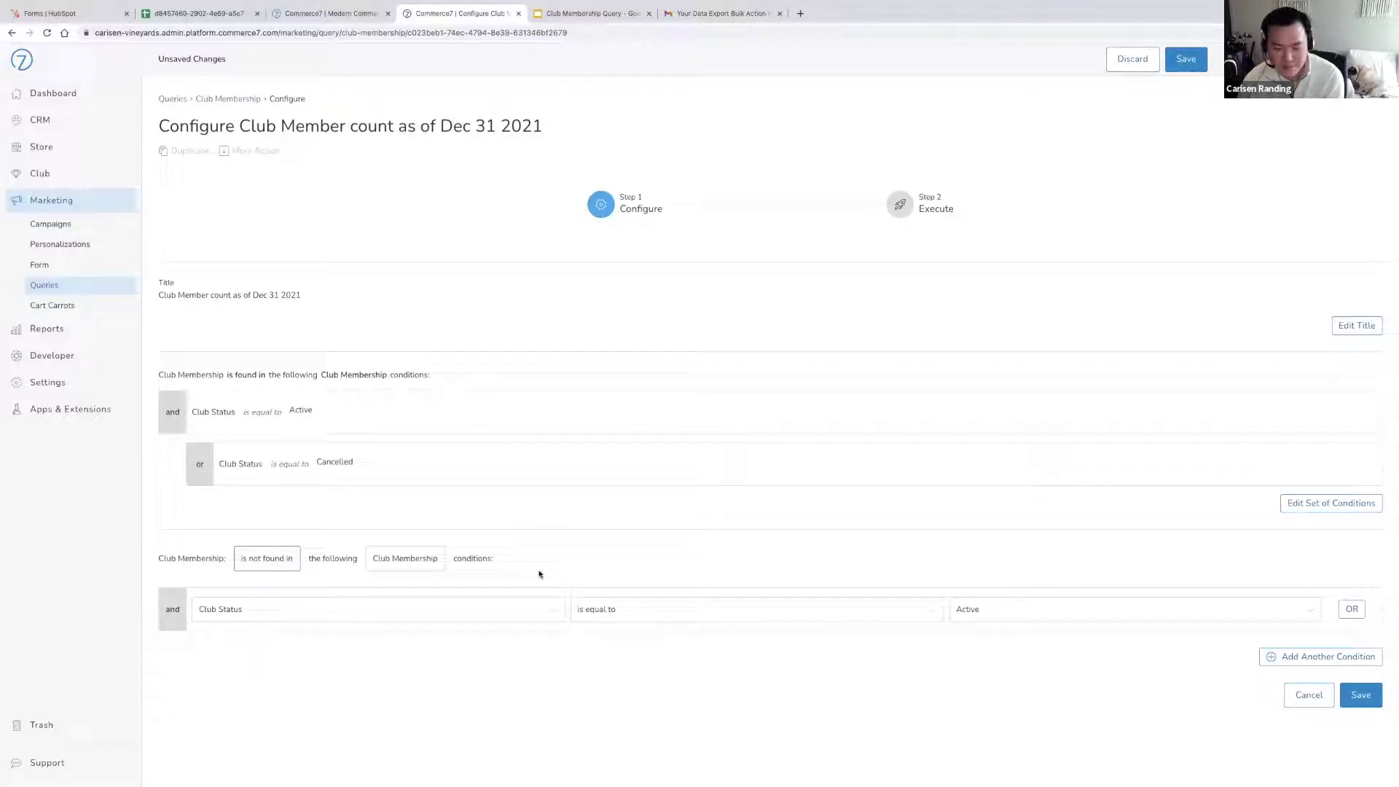
pyautogui.click(408, 618)
pyautogui.click(406, 625)
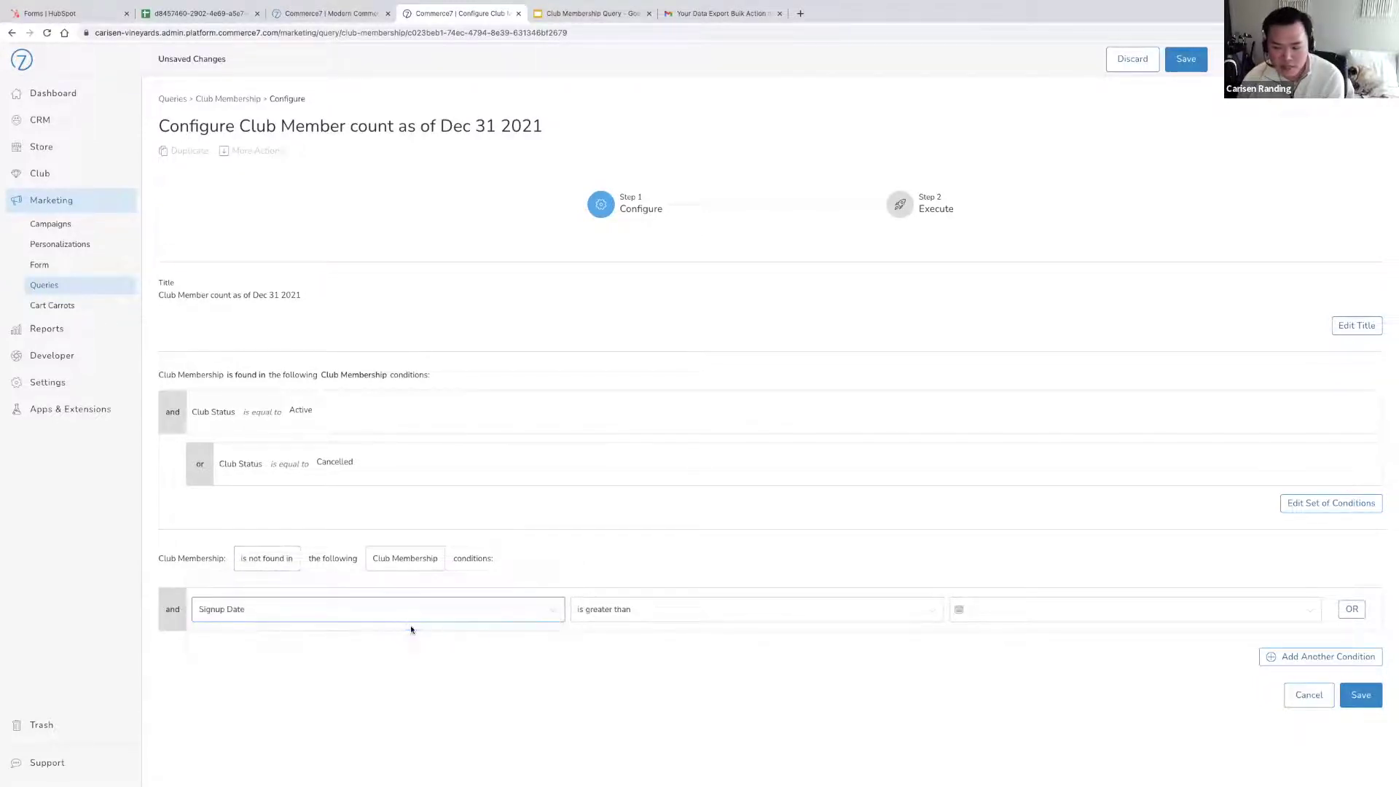
# Set the signup date condition to Dec 31, 2021 and save the condition set
pyautogui.click(1035, 614)
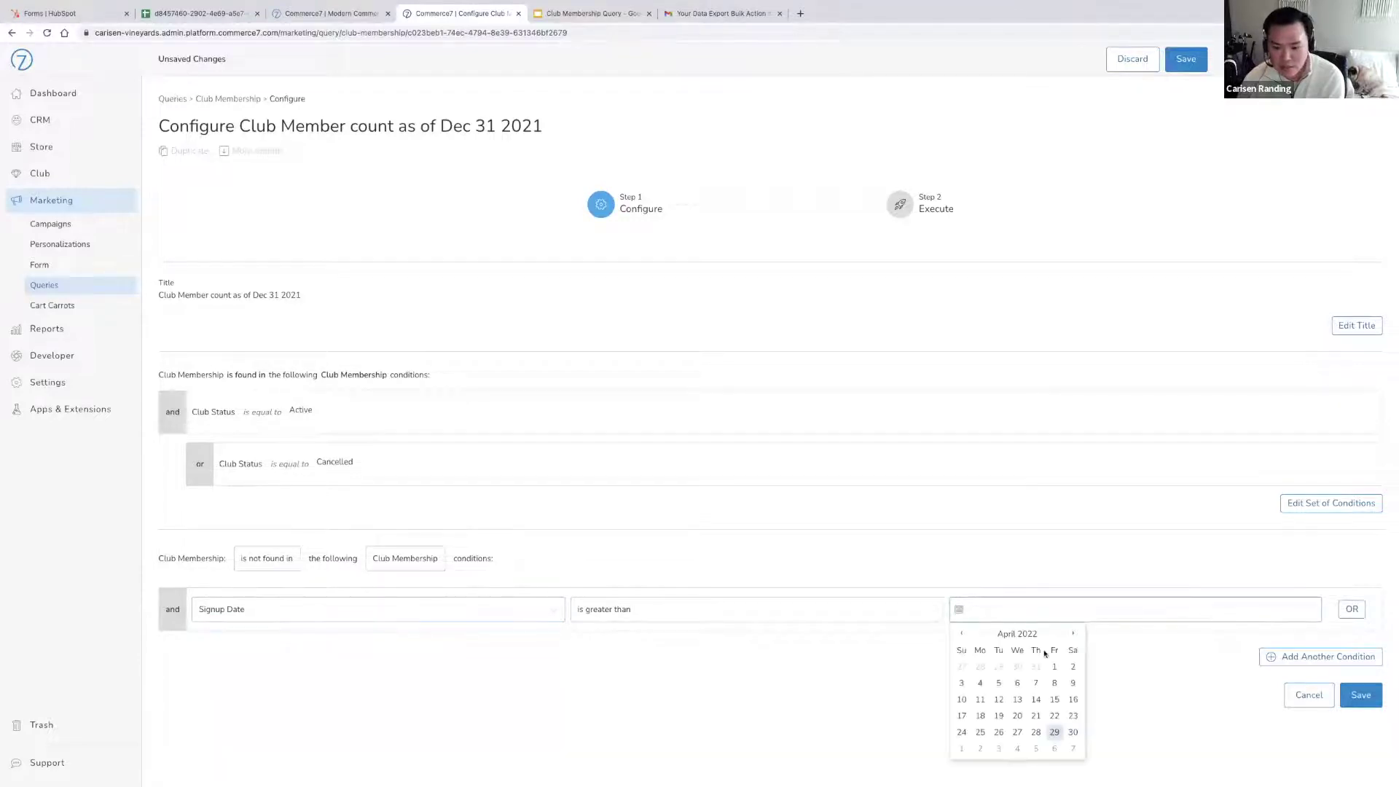
pyautogui.click(962, 632)
pyautogui.click(962, 633)
pyautogui.click(962, 632)
pyautogui.click(962, 633)
pyautogui.click(1054, 729)
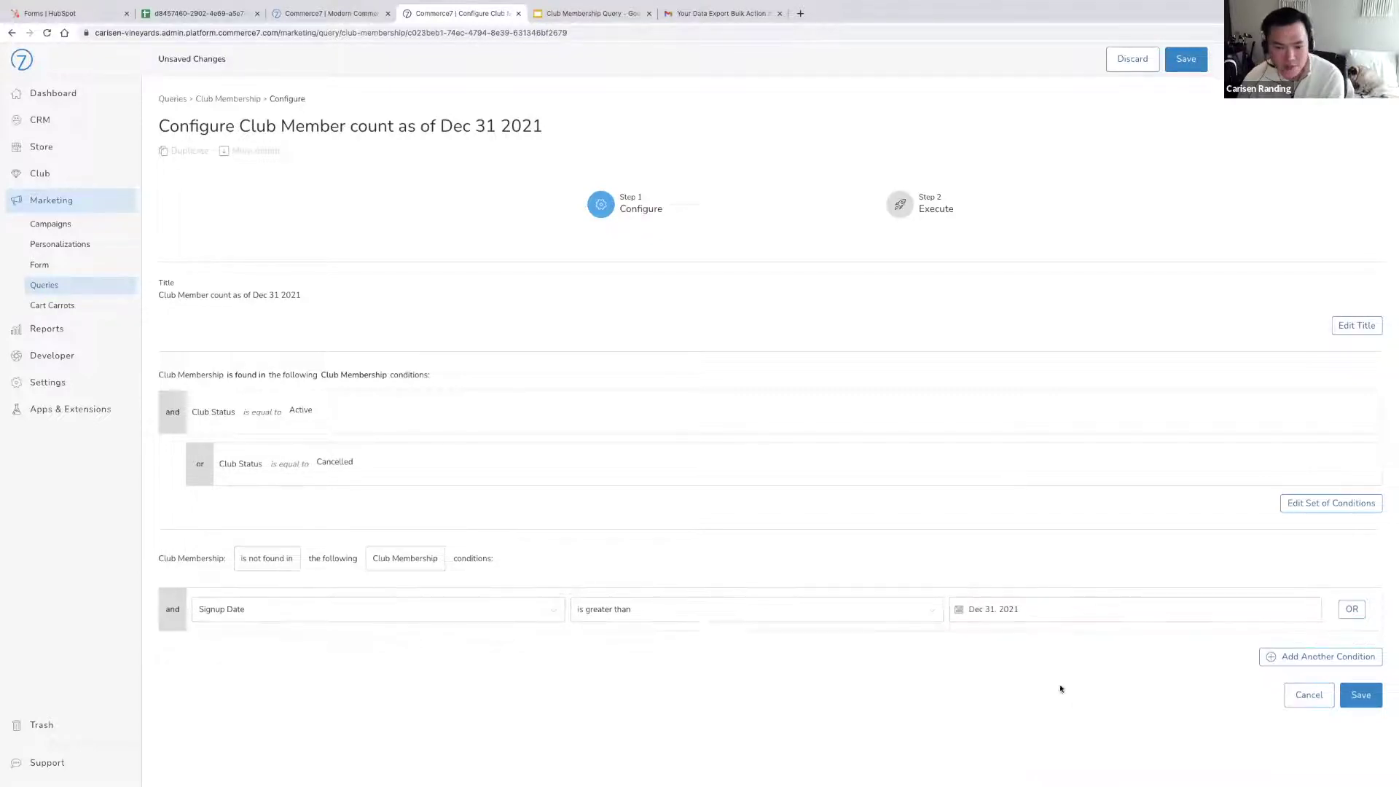
pyautogui.click(1360, 697)
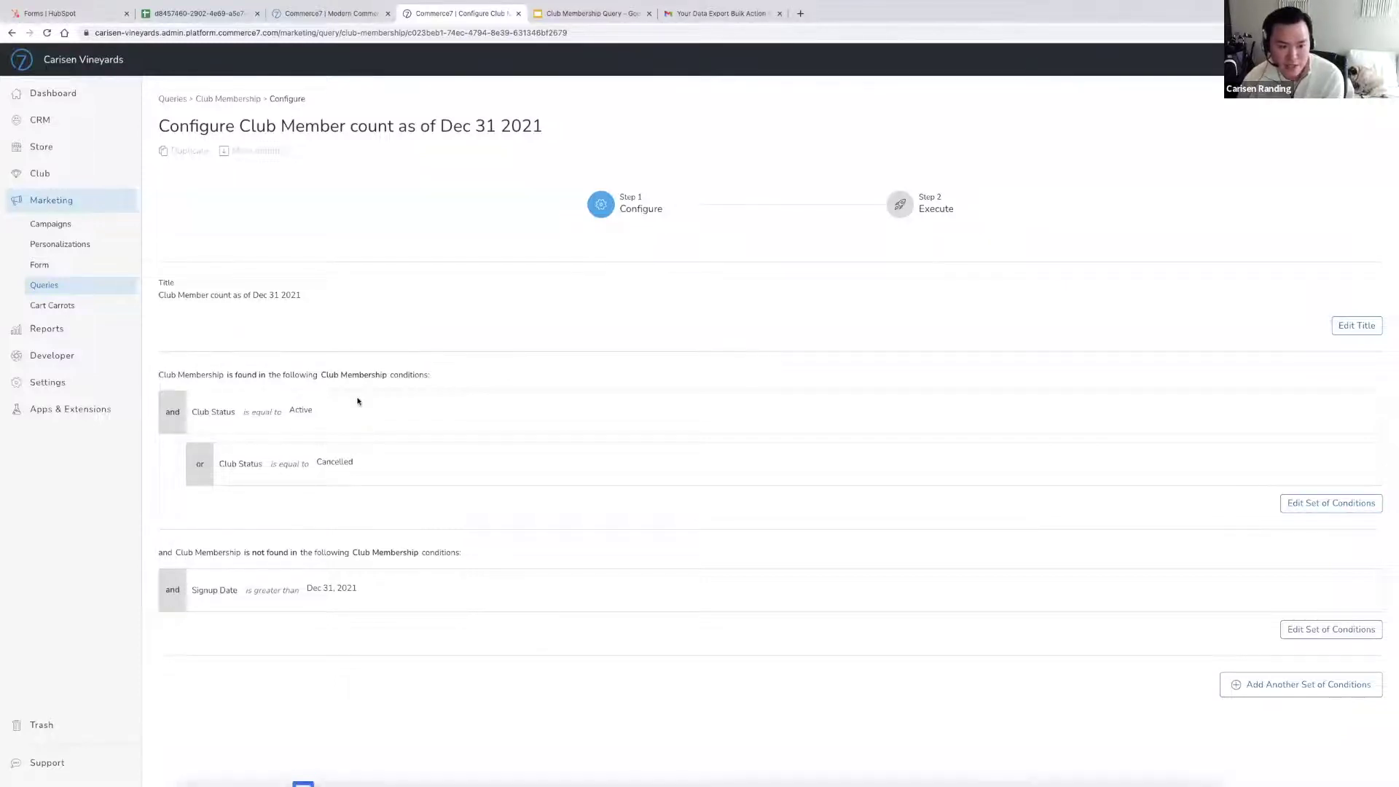
# Add another condition set for memberships not found in the Club Membership conditions, using Cancel Date is less than
pyautogui.click(1283, 685)
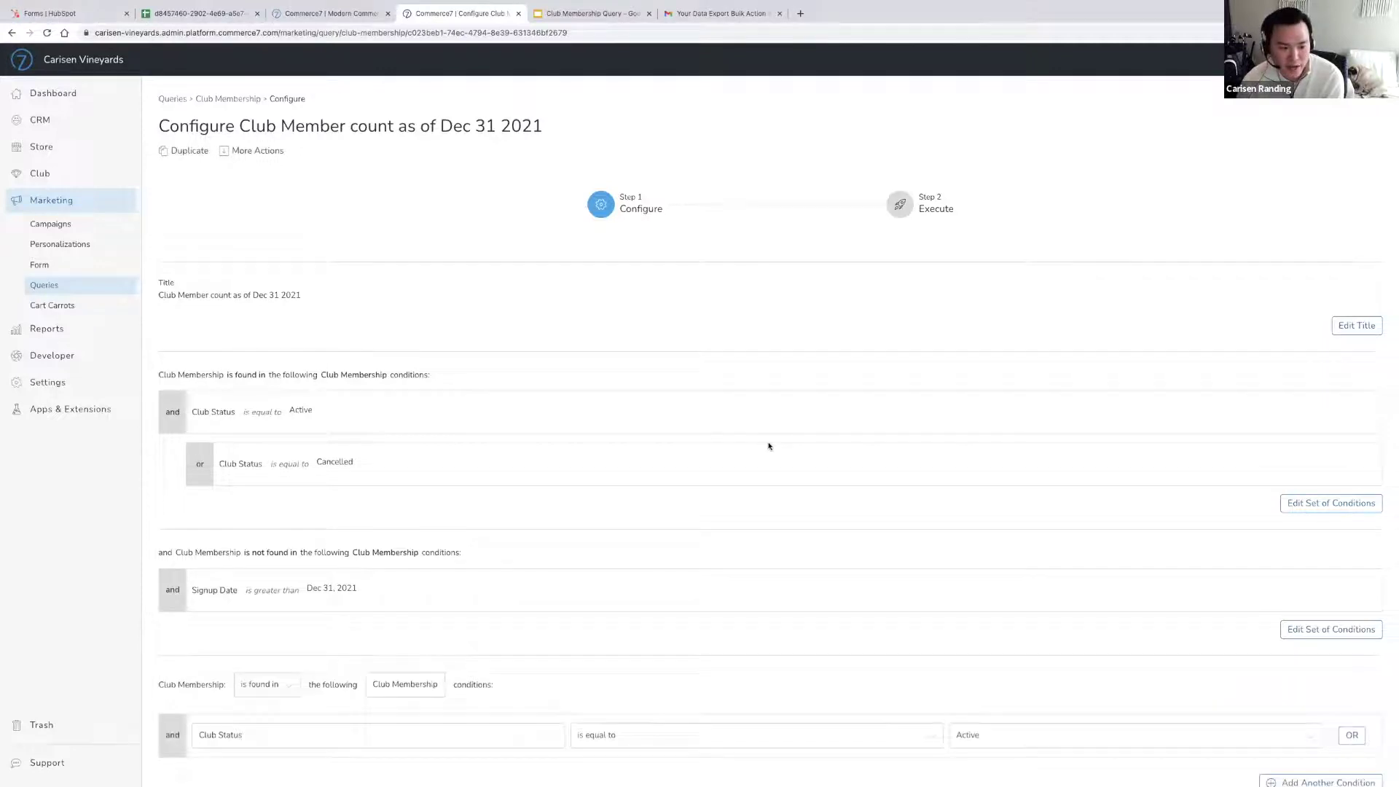
pyautogui.scroll(-1, 769, 447)
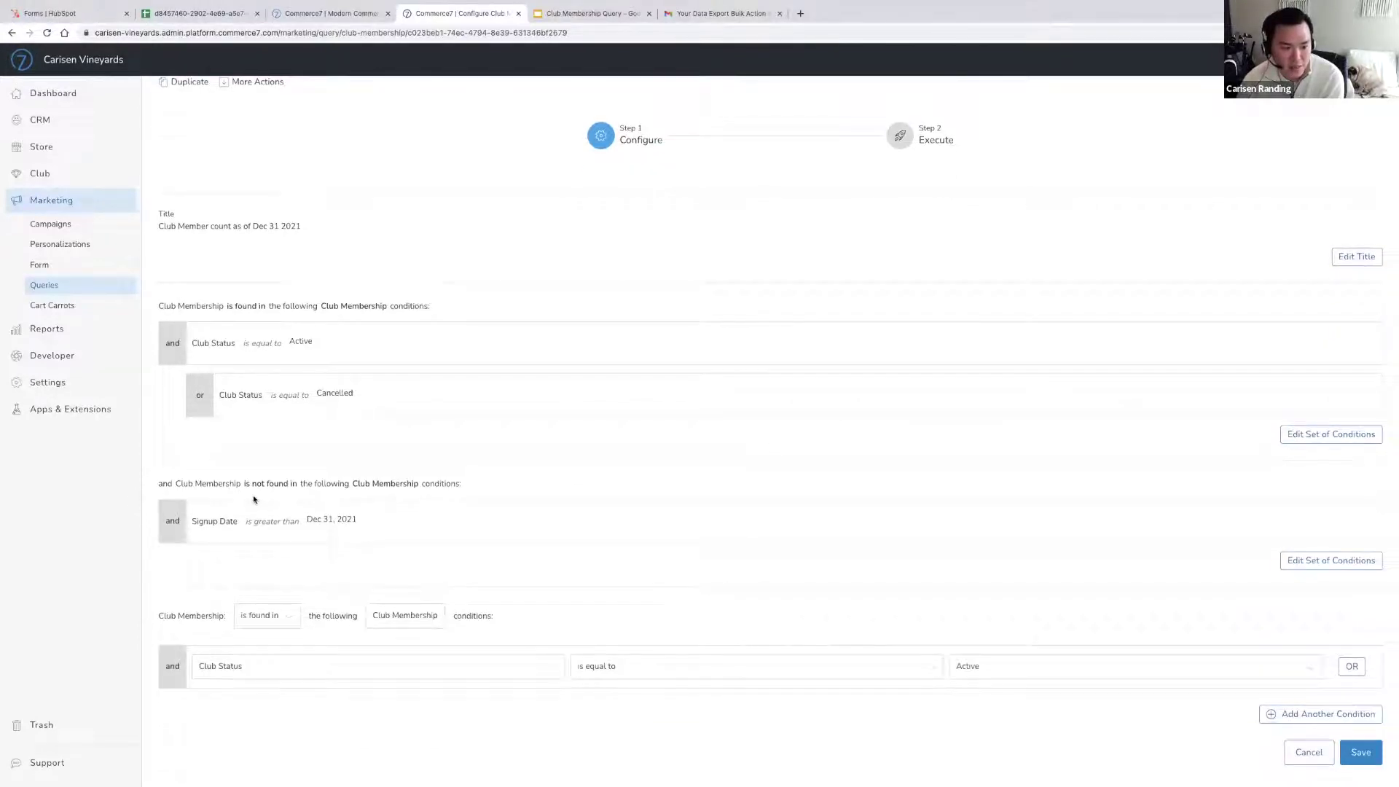
pyautogui.click(274, 615)
pyautogui.click(277, 628)
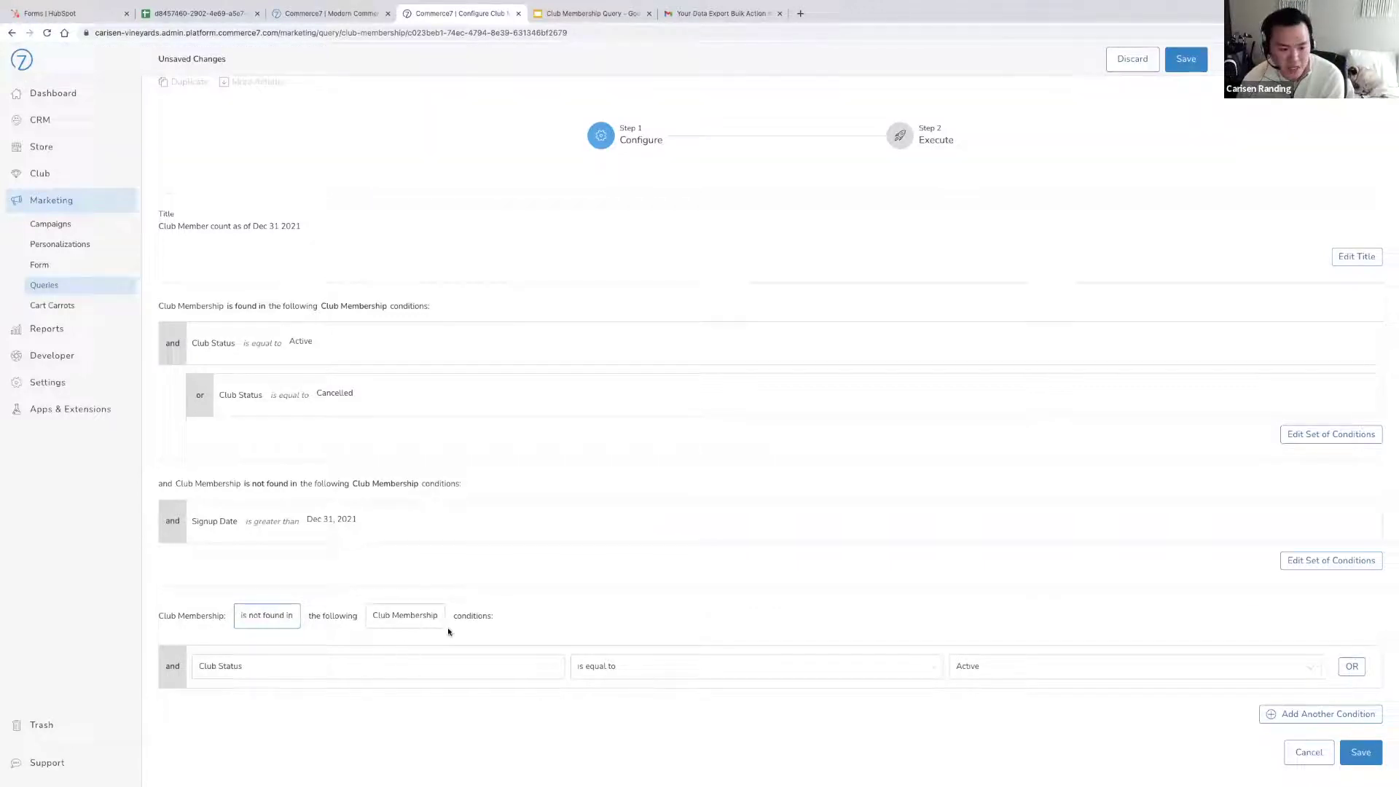
pyautogui.click(368, 675)
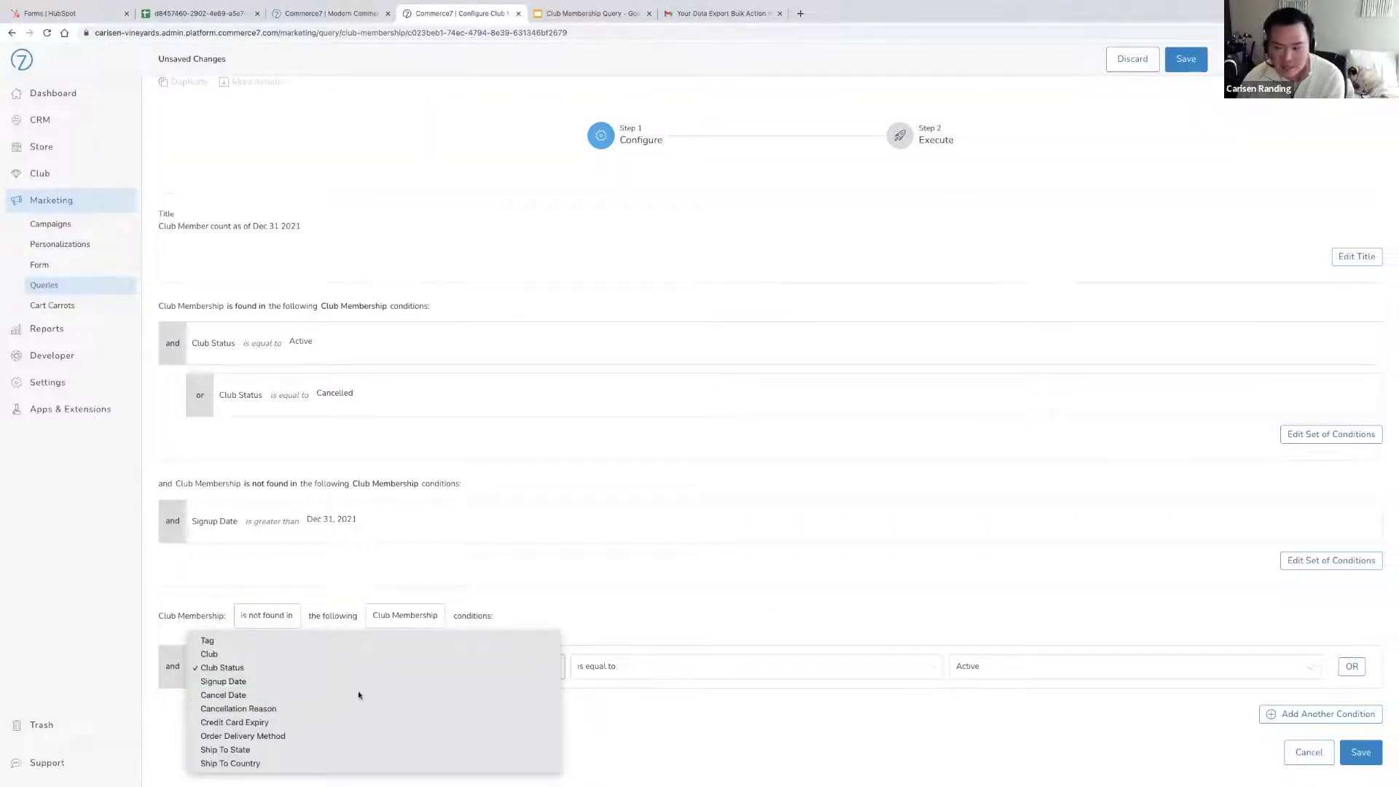
pyautogui.click(359, 693)
pyautogui.click(639, 676)
pyautogui.click(636, 682)
# Set the cancel date condition to Dec 31, 2021 and save the condition set
pyautogui.click(1015, 668)
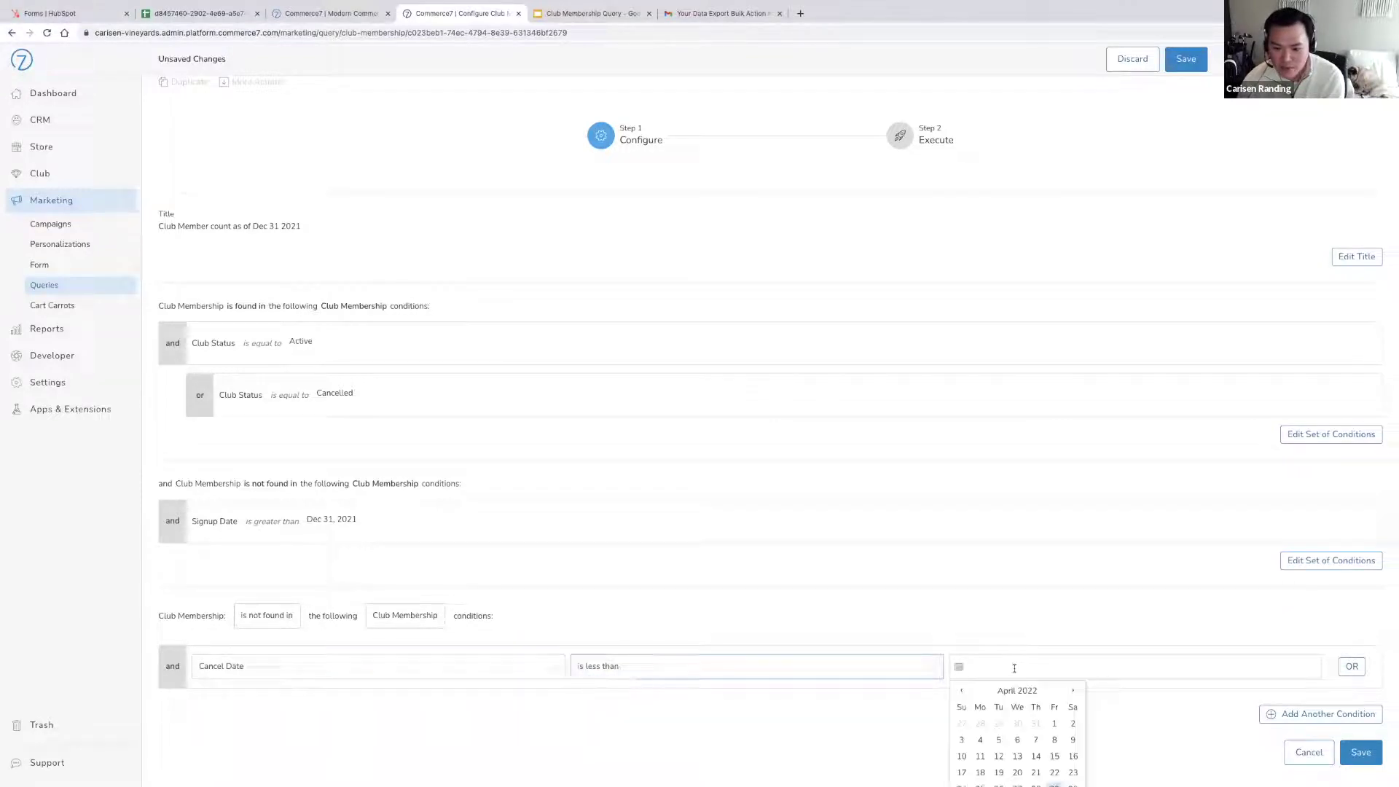
pyautogui.click(961, 690)
pyautogui.scroll(-1, 964, 689)
pyautogui.click(963, 661)
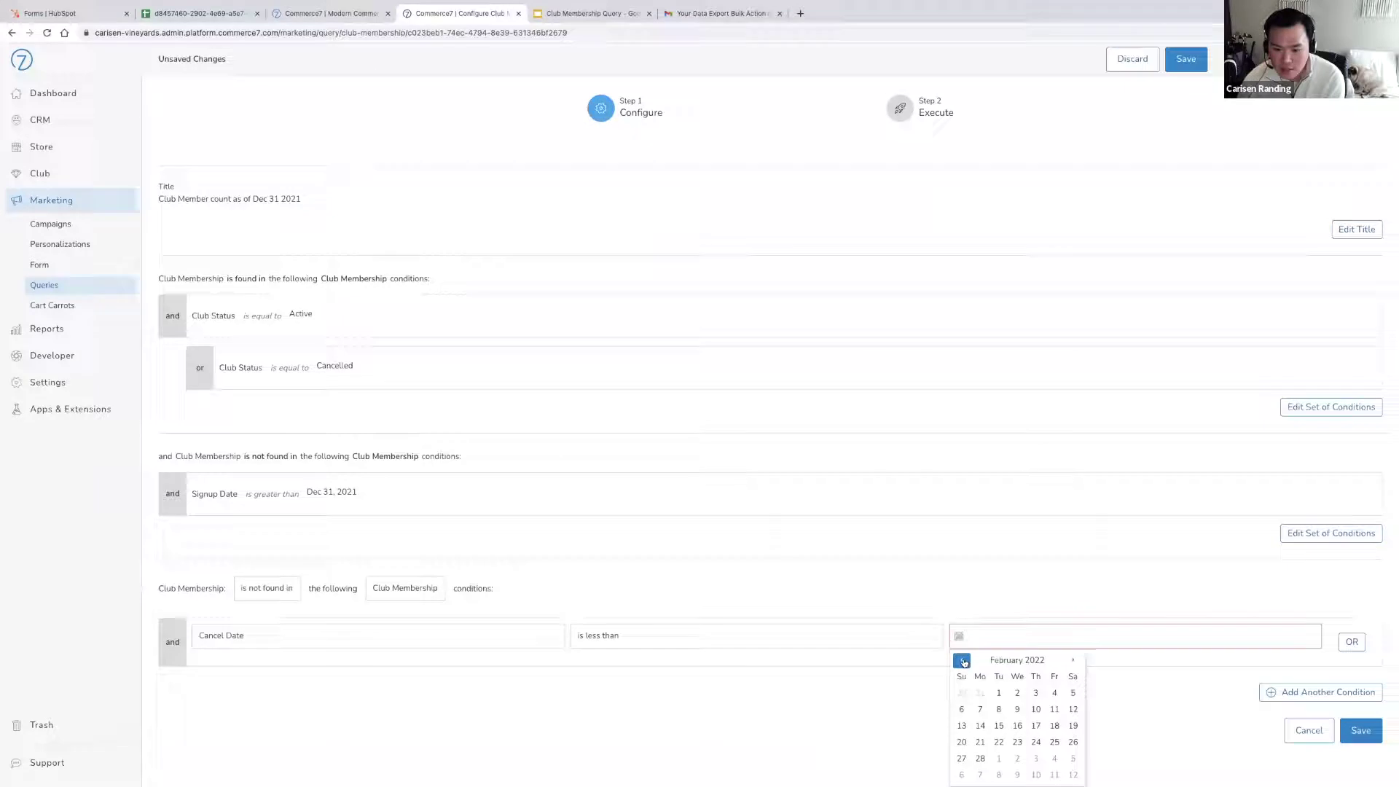
pyautogui.click(962, 660)
pyautogui.click(963, 660)
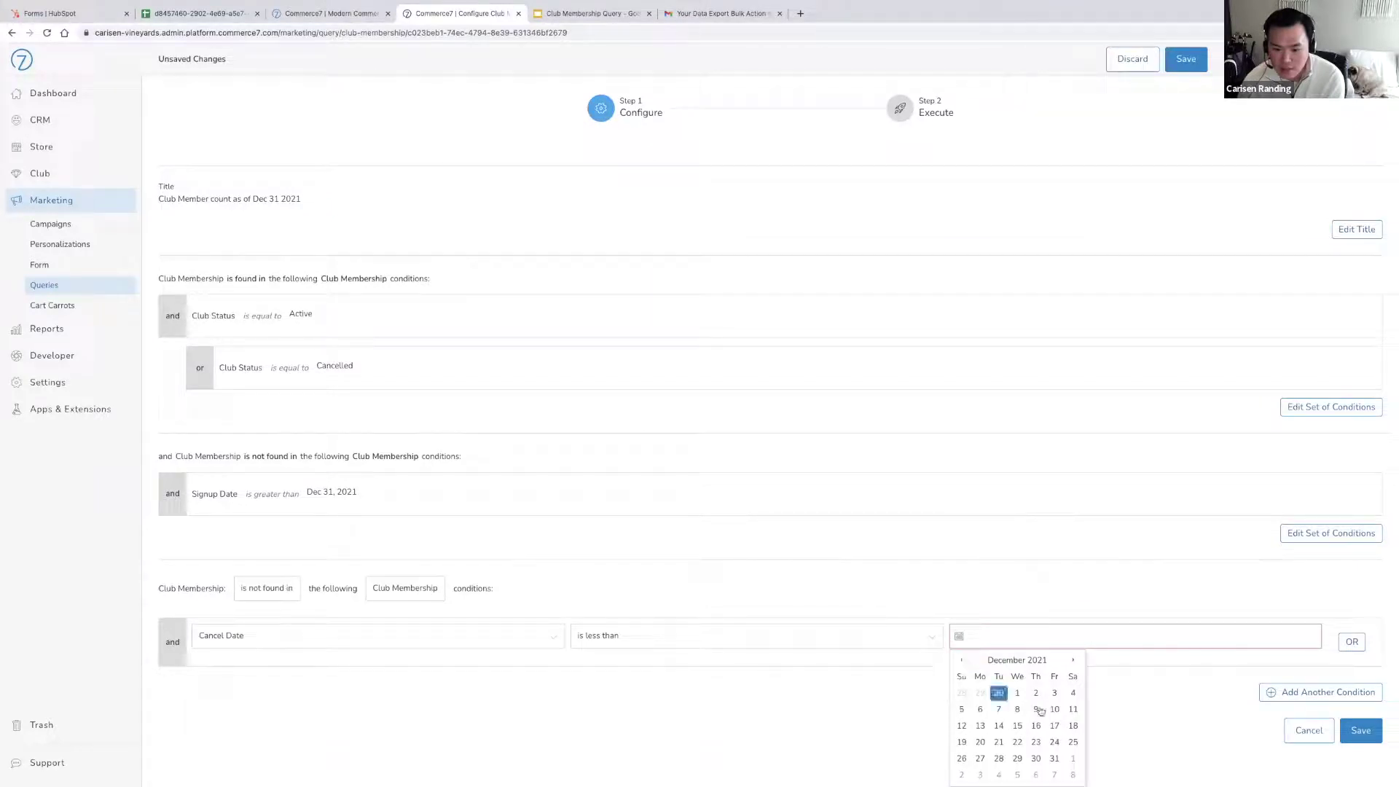
pyautogui.click(1055, 758)
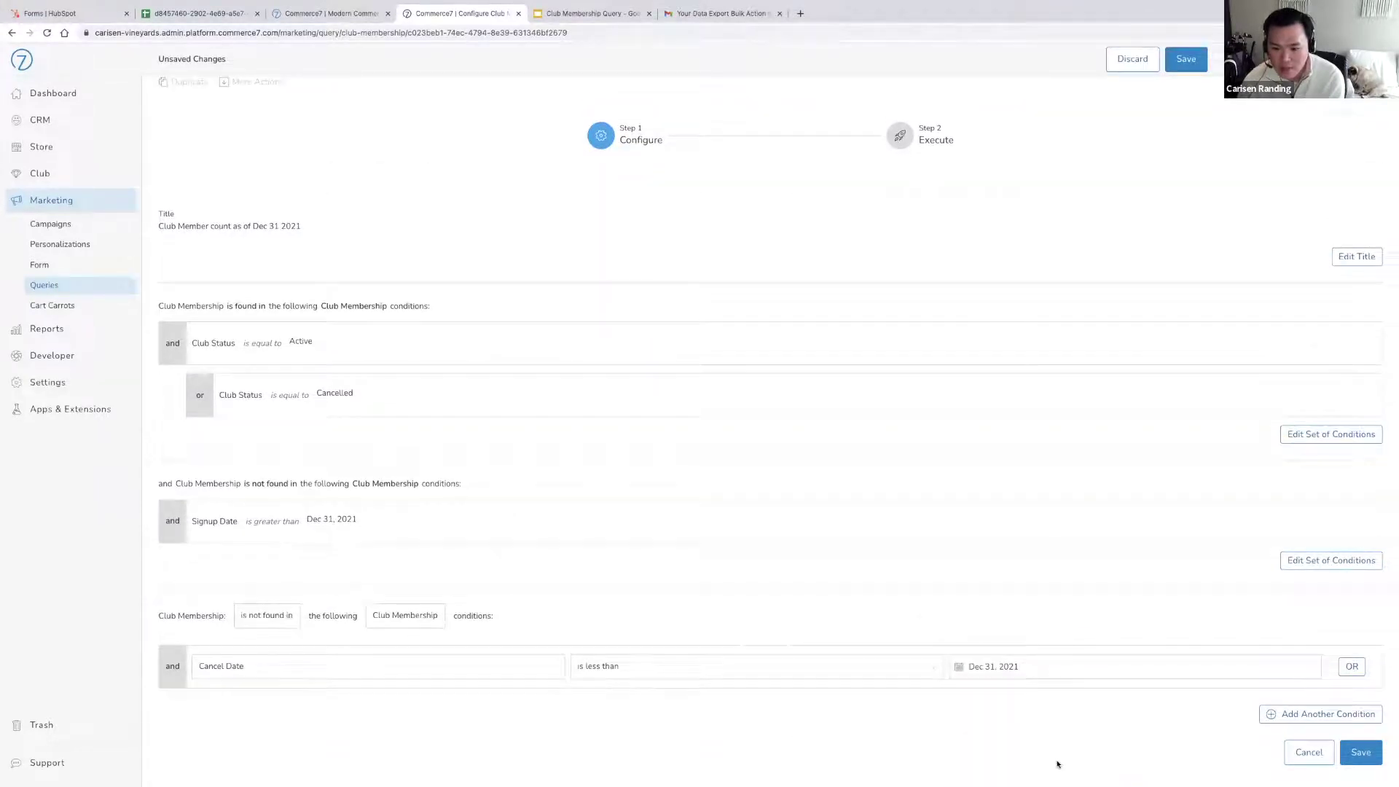
pyautogui.click(1363, 758)
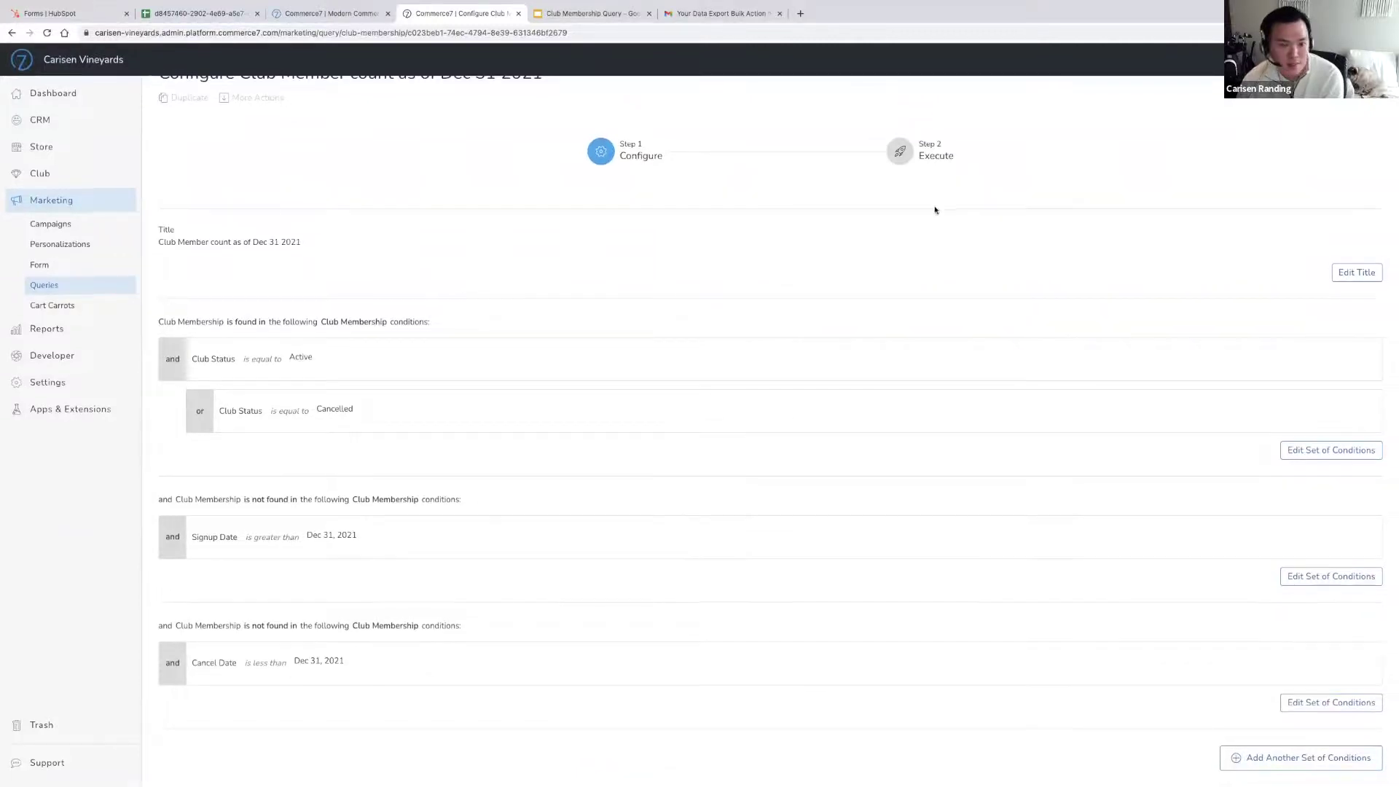
# Execute the "Club Member count as of Dec 31 2021" query and close the execution dialog
pyautogui.click(902, 158)
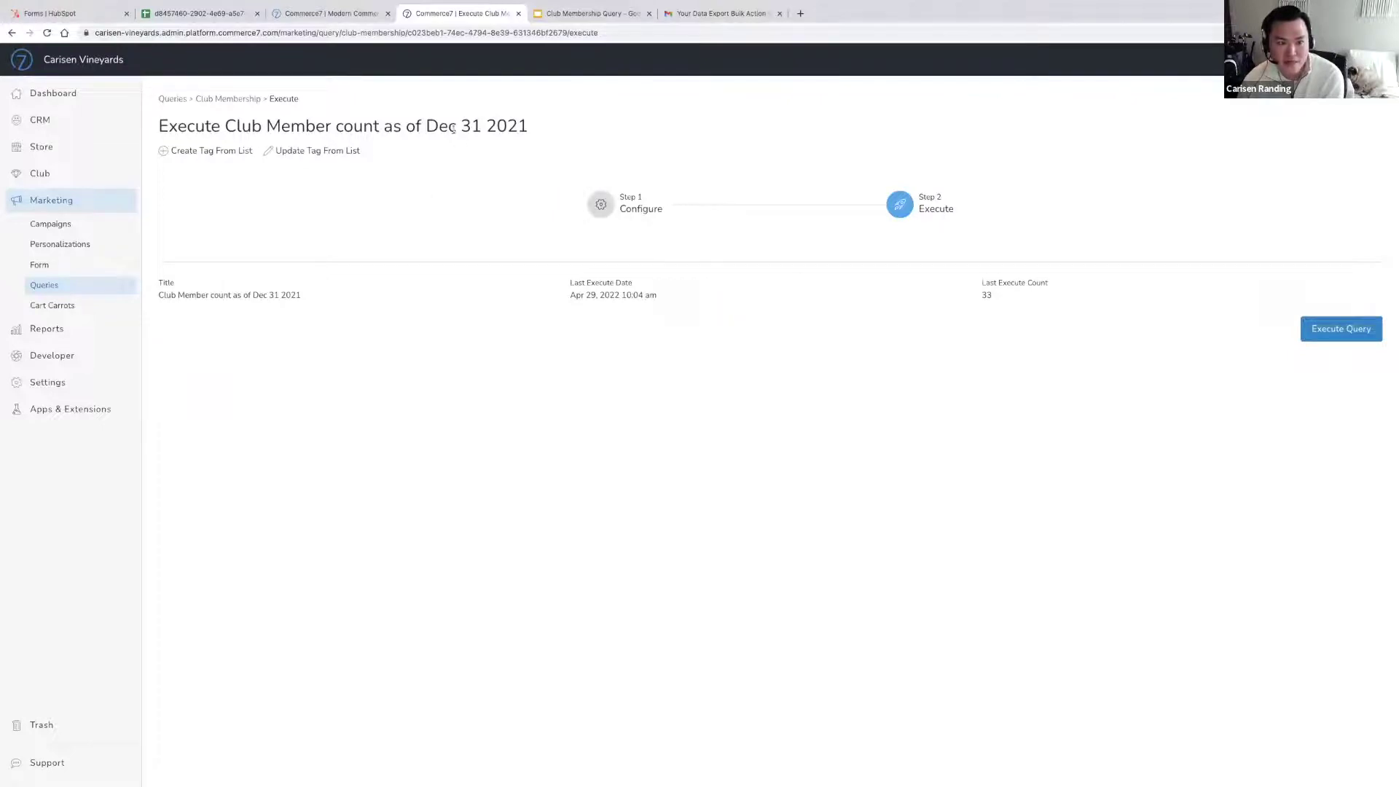
pyautogui.click(1341, 335)
pyautogui.click(668, 407)
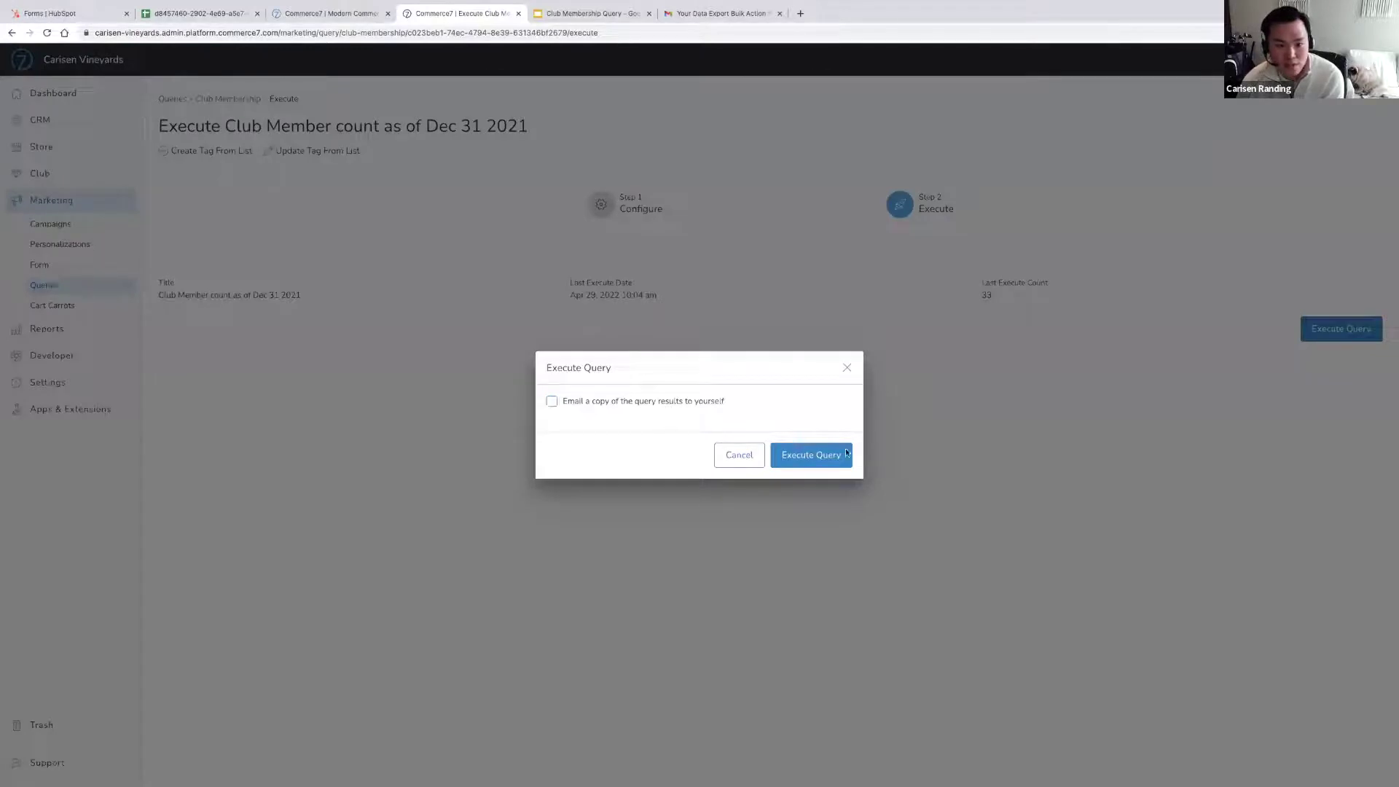
pyautogui.click(838, 458)
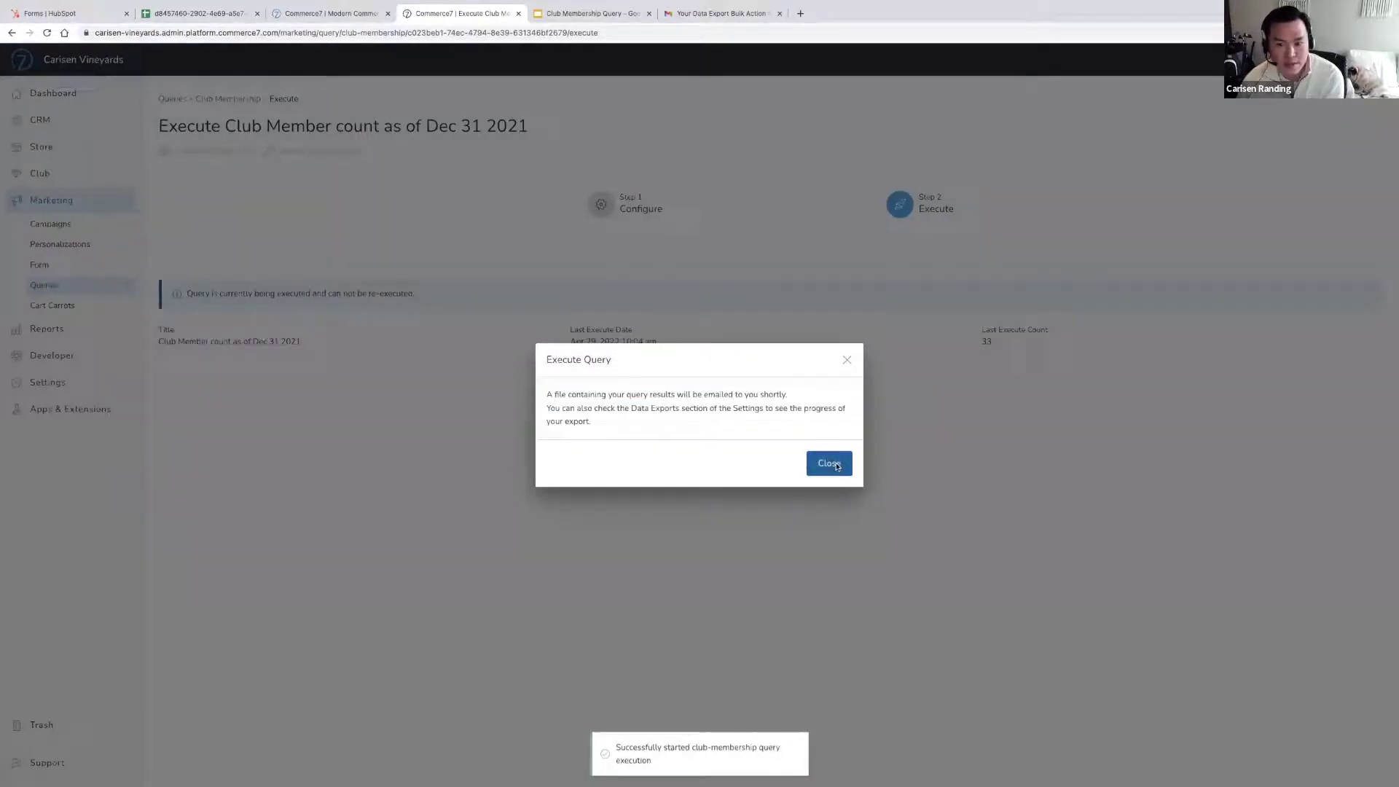
pyautogui.click(829, 463)
pyautogui.rightClick(671, 413)
pyautogui.click(692, 461)
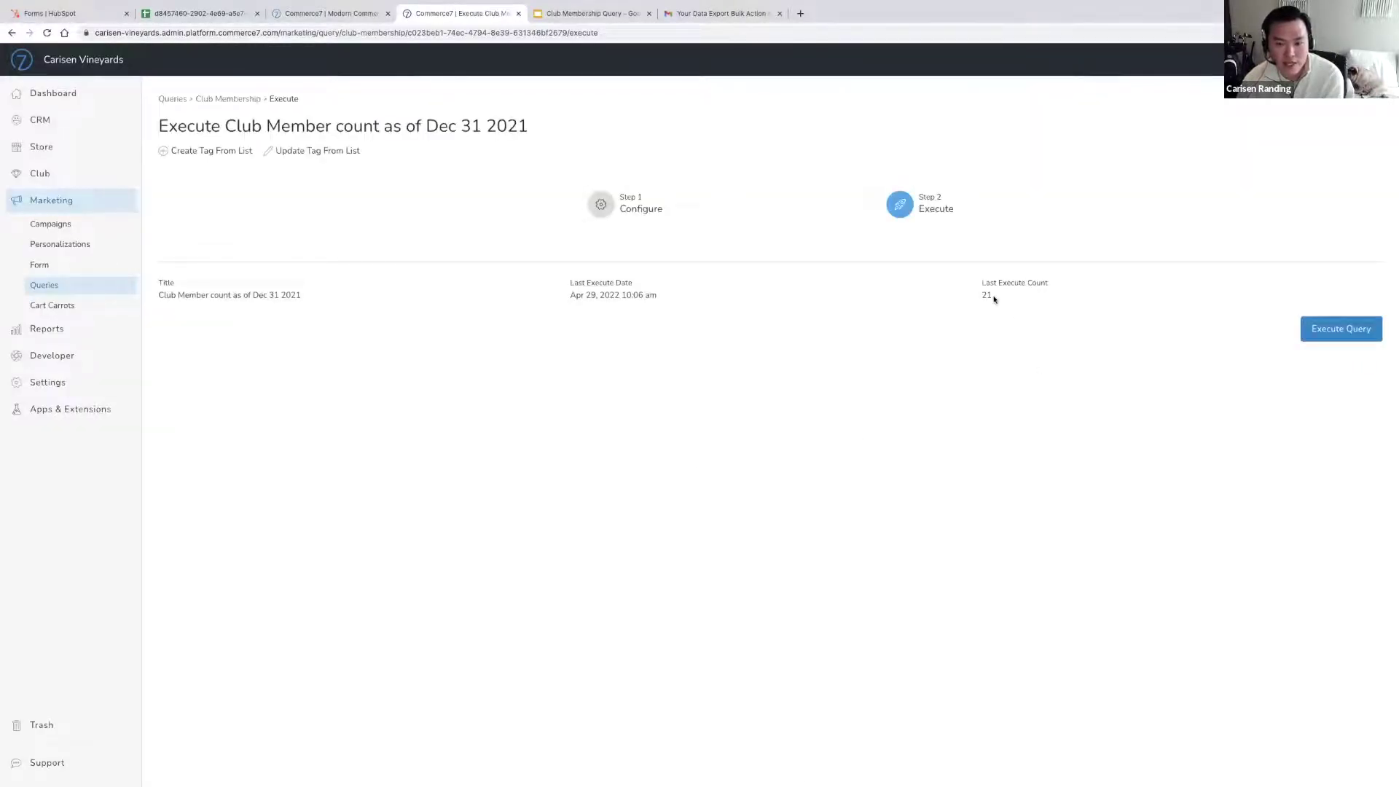
# Check the query's last execute count, and compare its condition sets with the Club Member Count on X Date slide
pyautogui.moveTo(995, 299); pyautogui.dragTo(978, 298)
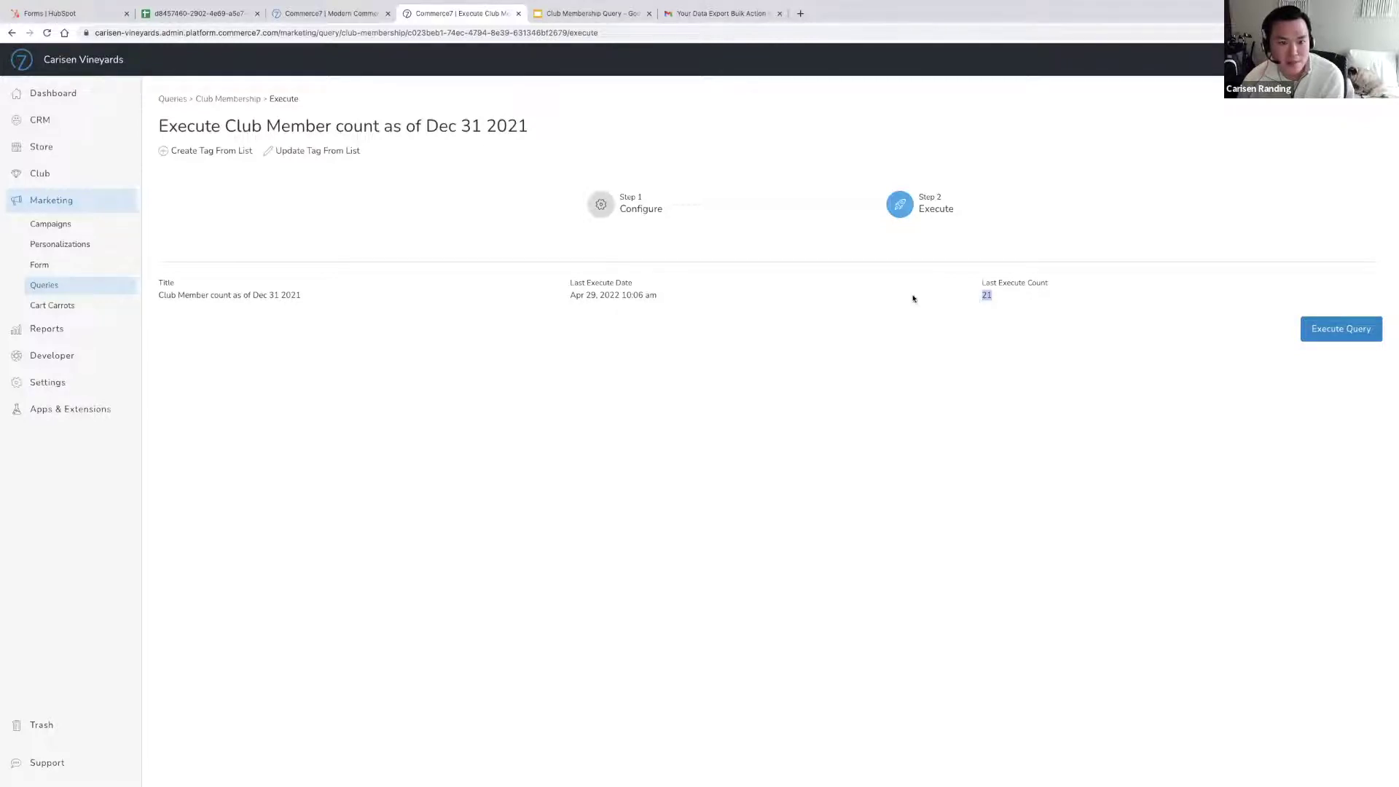
pyautogui.click(611, 212)
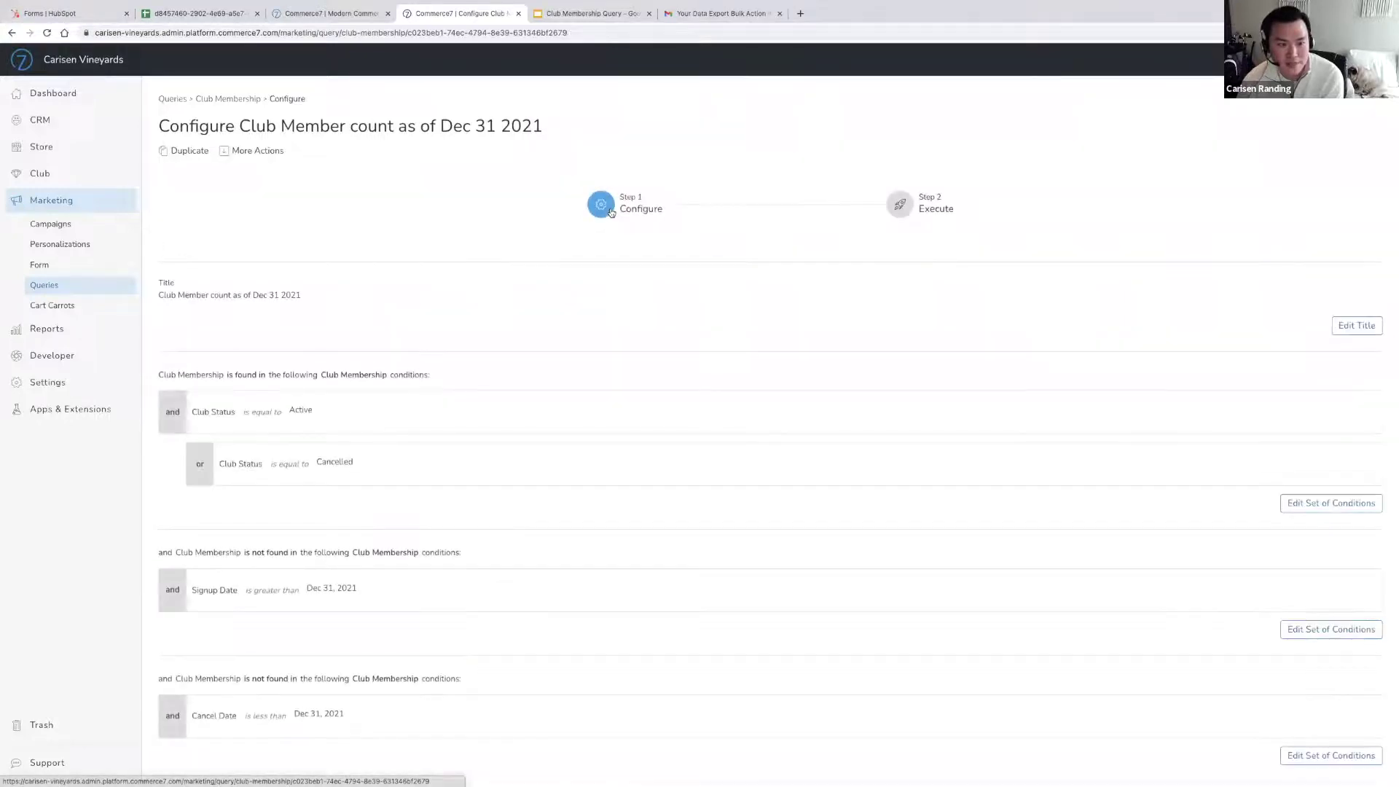
pyautogui.scroll(-1, 627, 219)
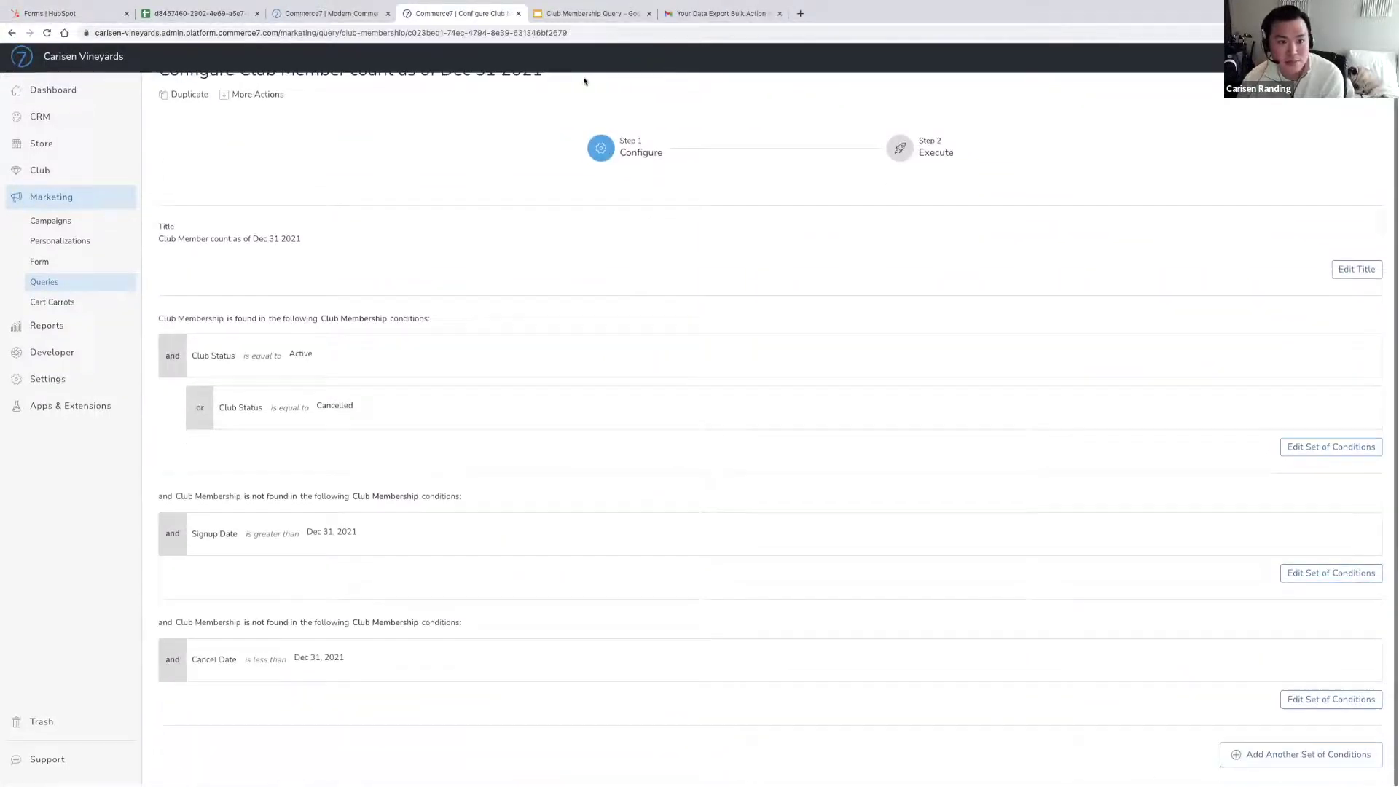
pyautogui.click(587, 14)
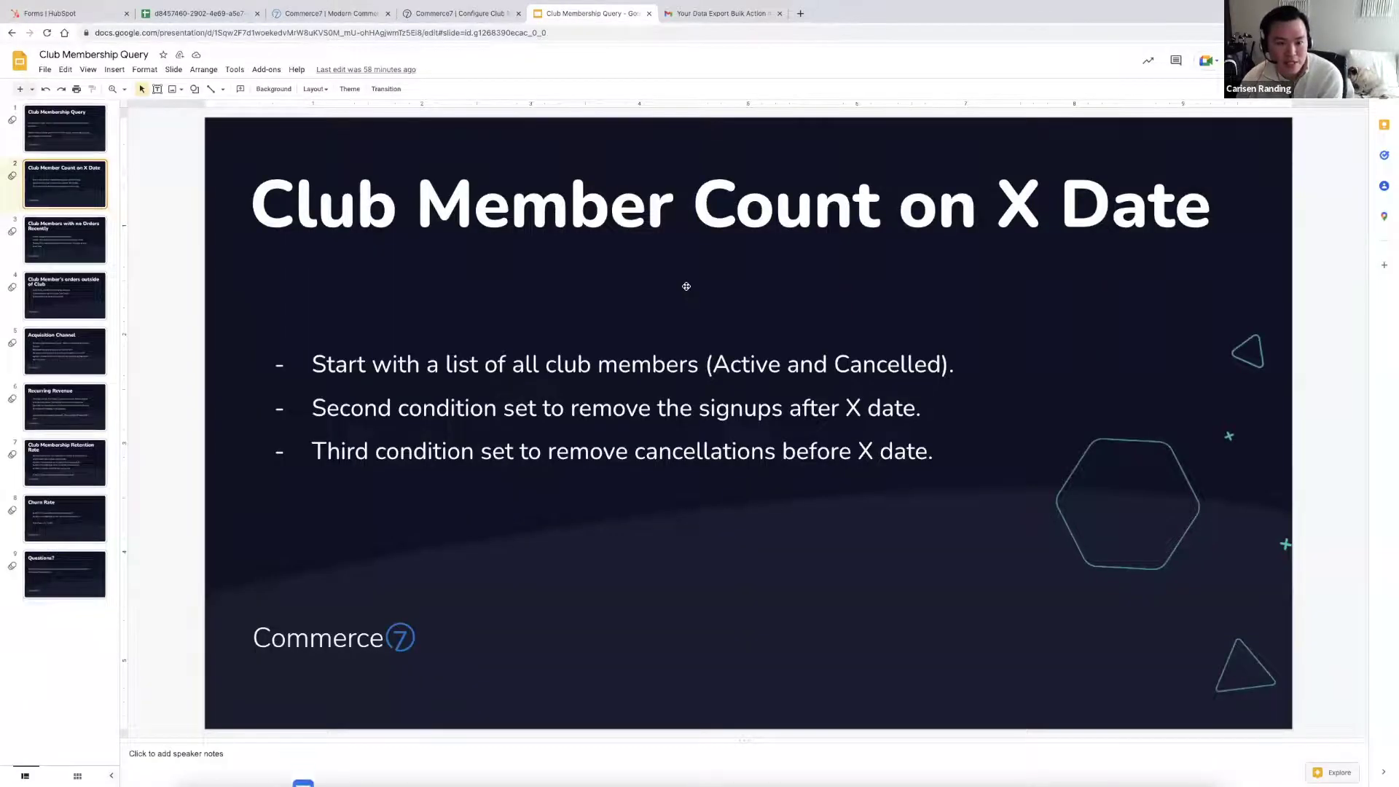
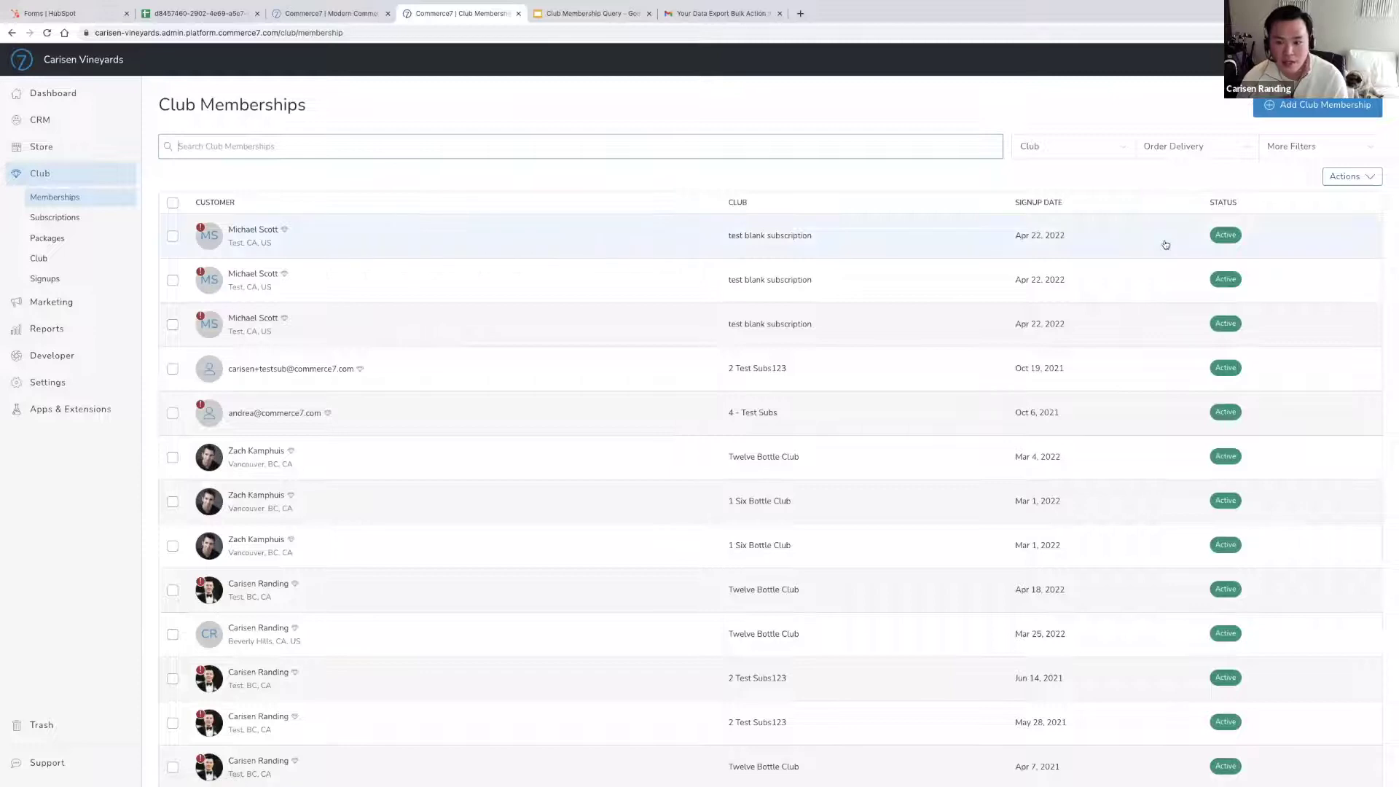
# Export all club memberships to a CSV file and close the export dialog
pyautogui.click(1341, 182)
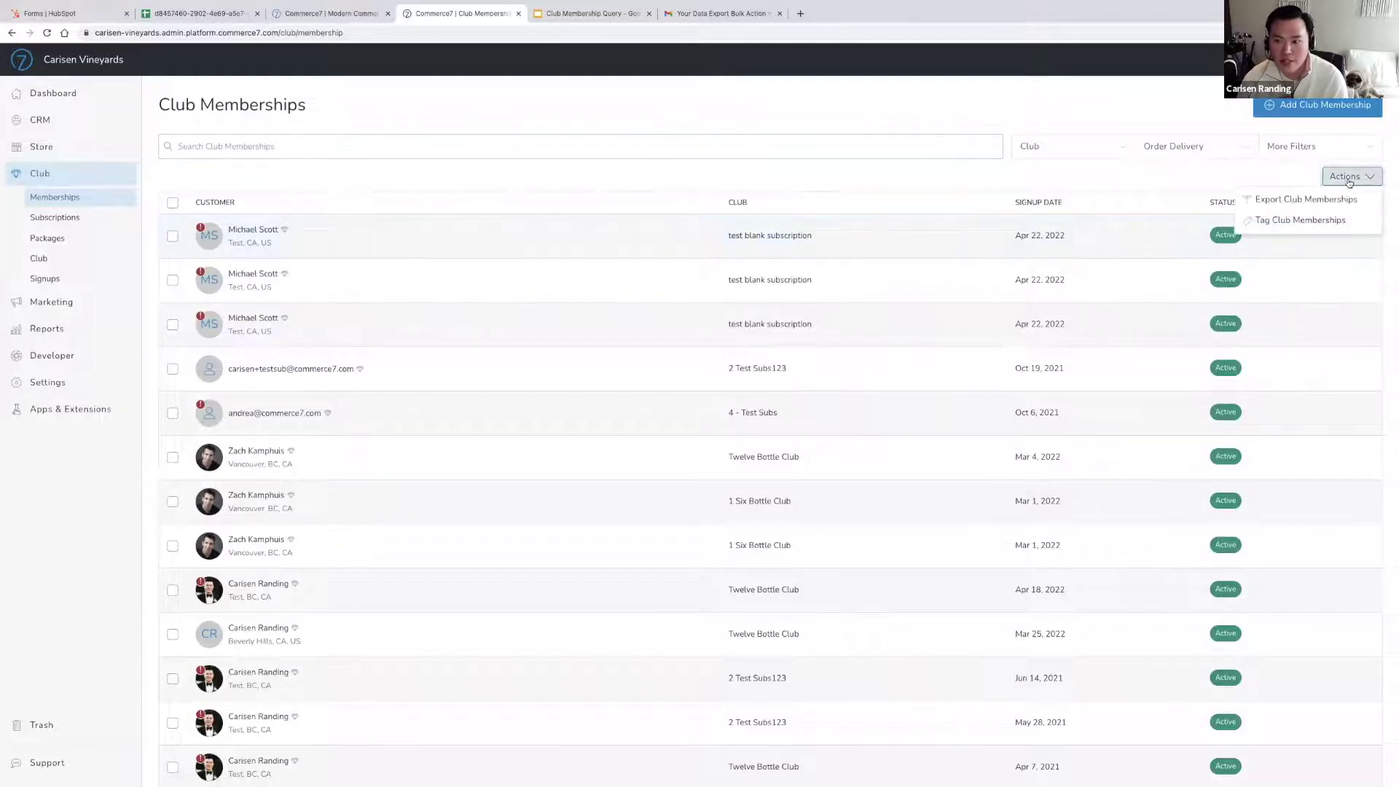
pyautogui.click(1328, 201)
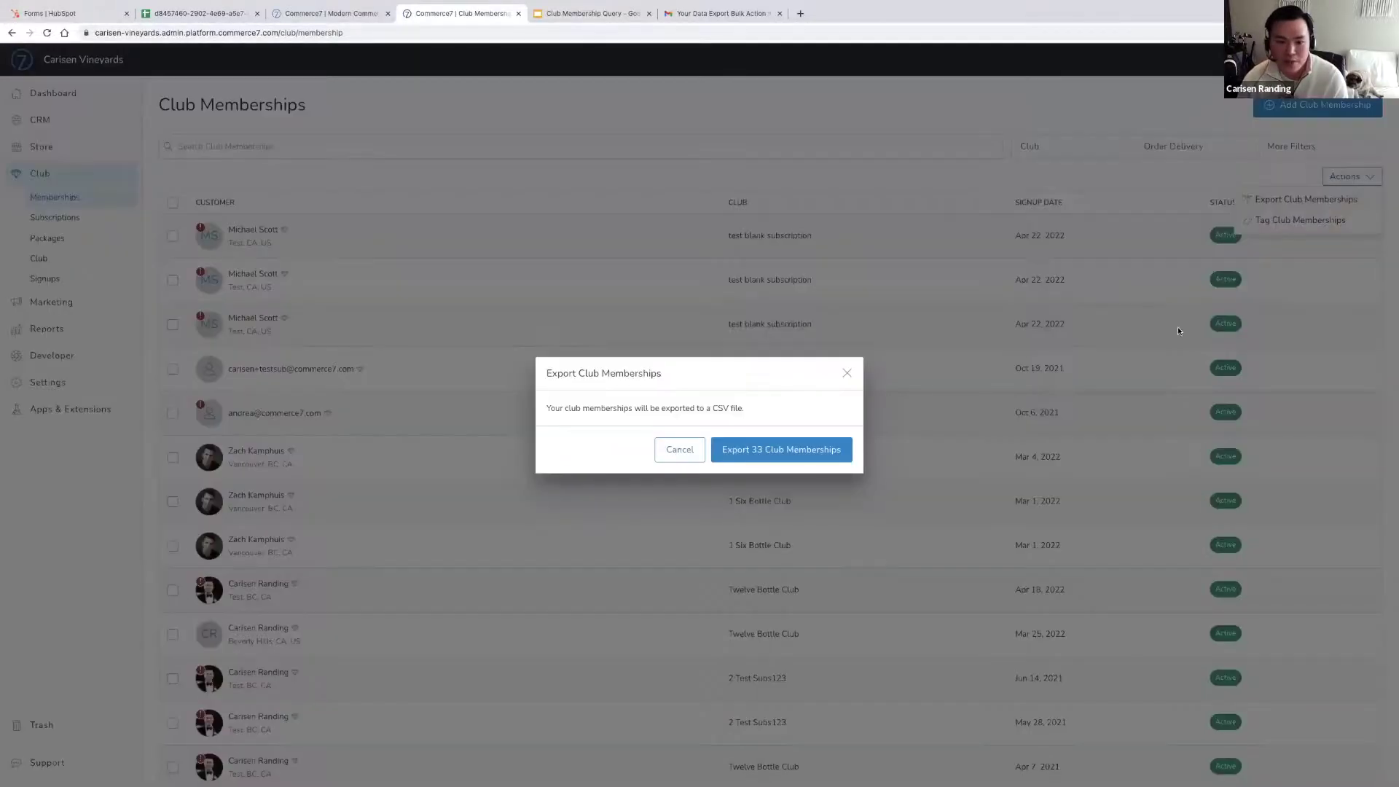
pyautogui.click(815, 453)
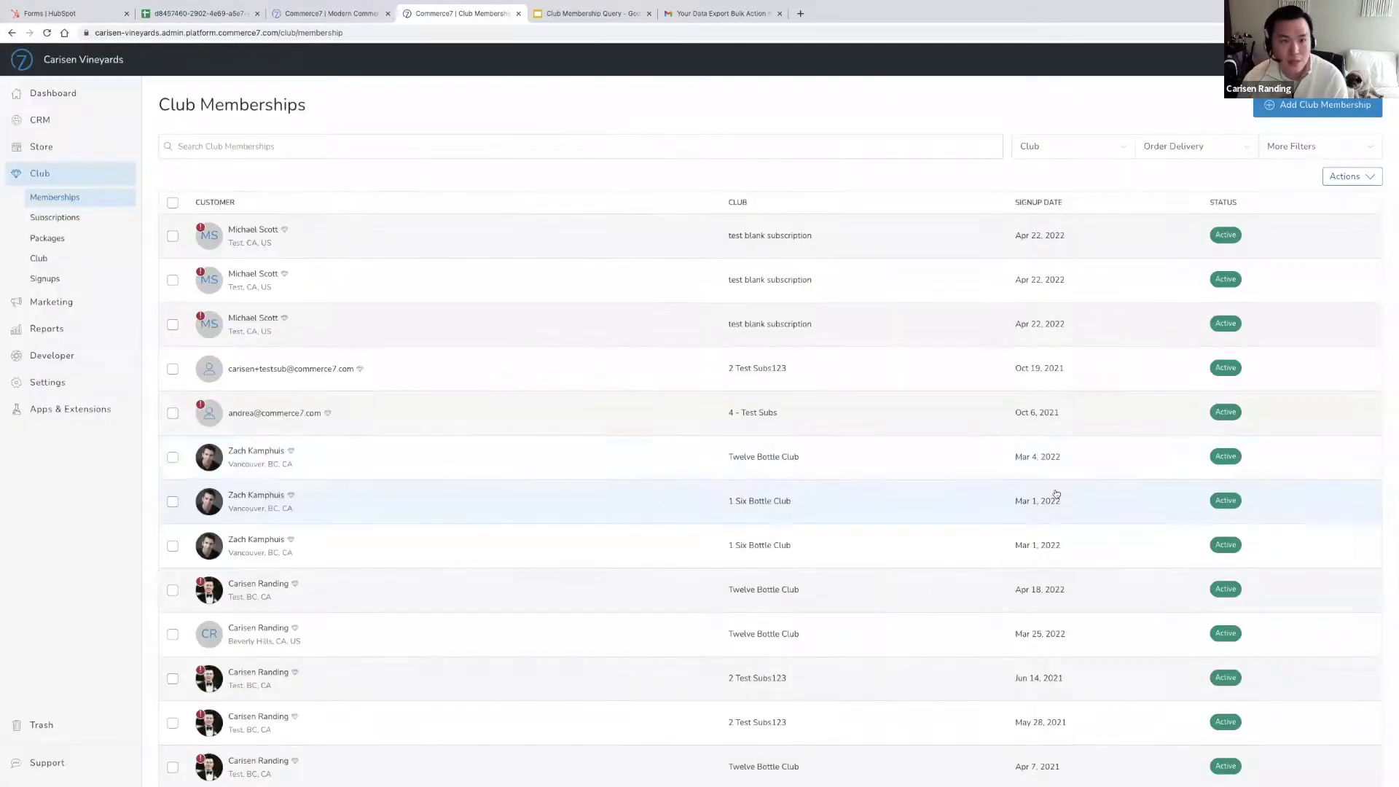
pyautogui.click(828, 478)
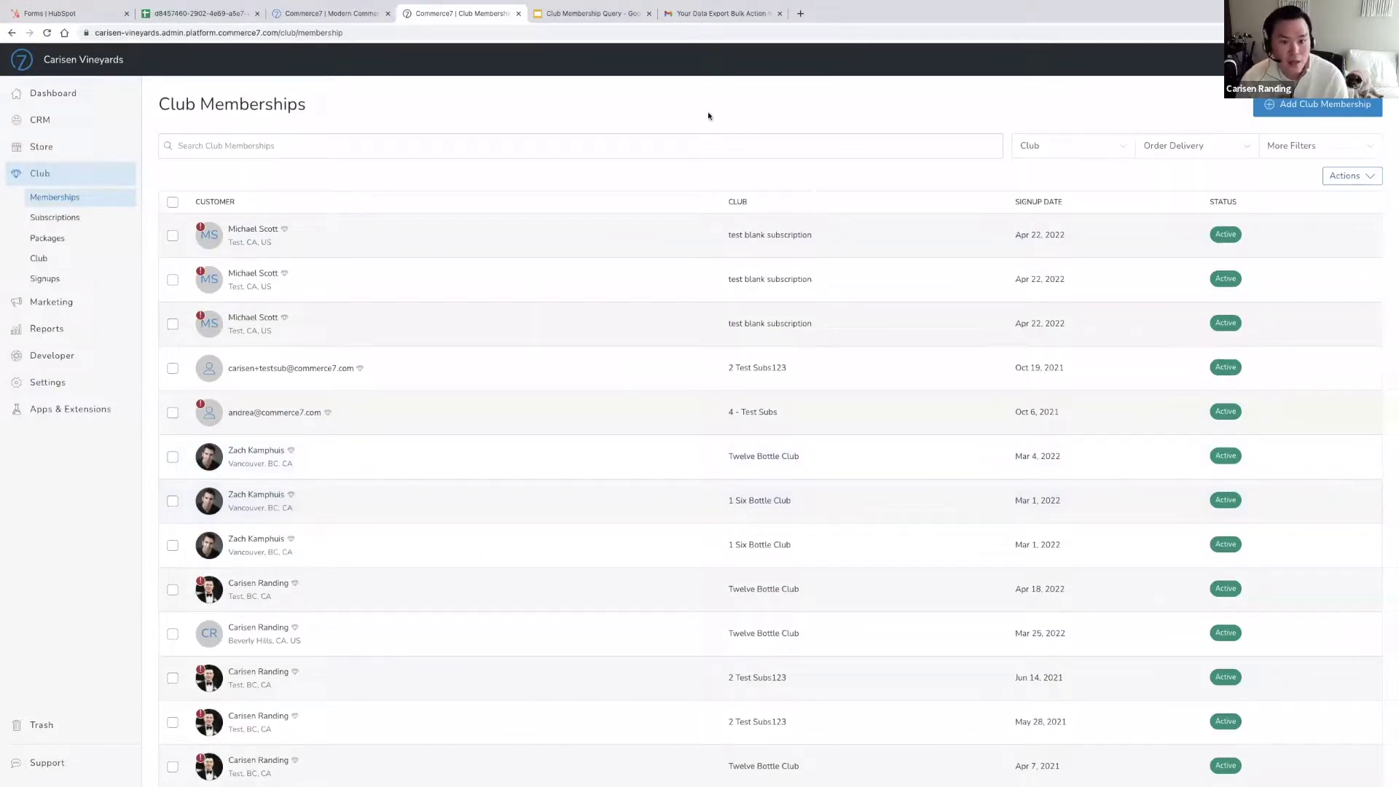
# Switch to the exported memberships spreadsheet in Google Sheets and select the whole Acquisition Channel column
pyautogui.click(198, 13)
pyautogui.hscroll(-10, 270, 222)
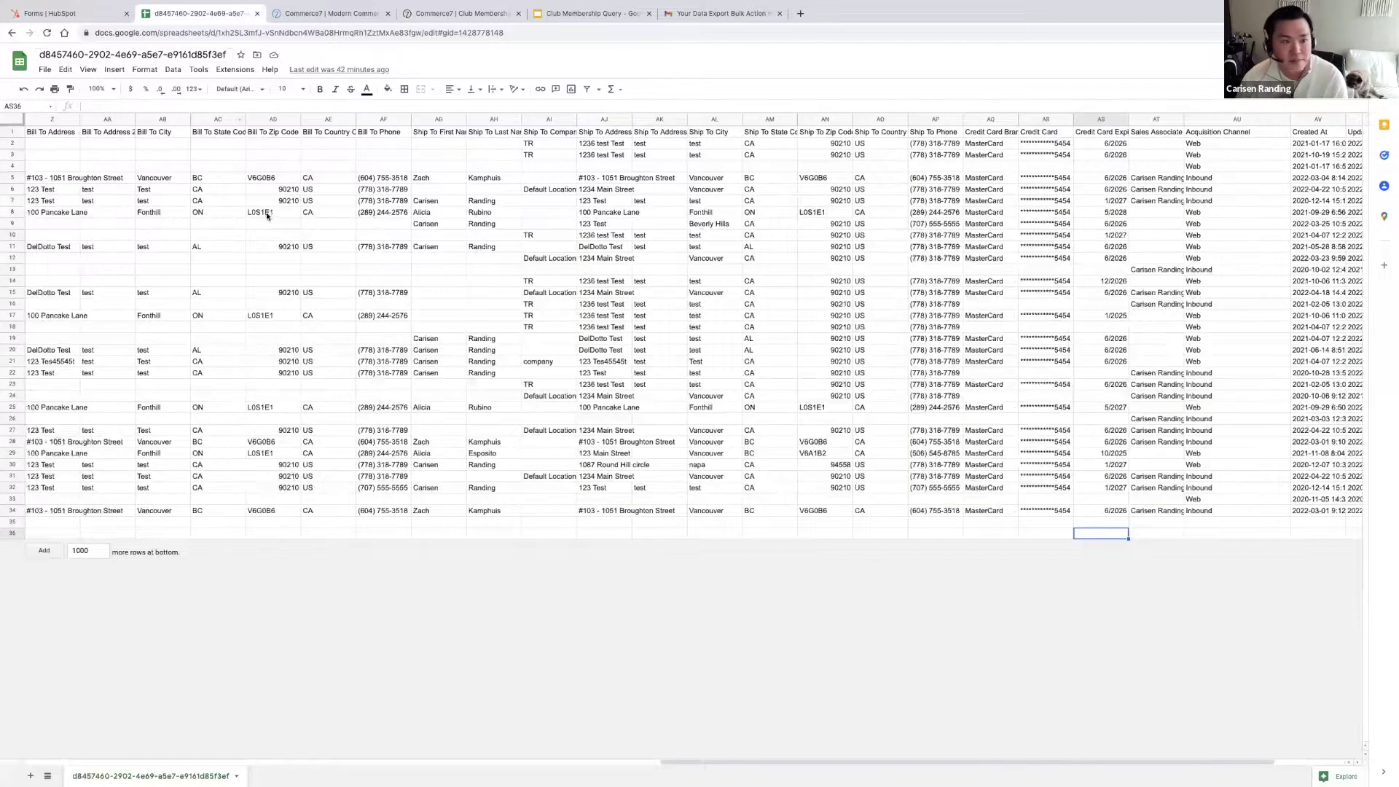
pyautogui.hscroll(-6, 263, 214)
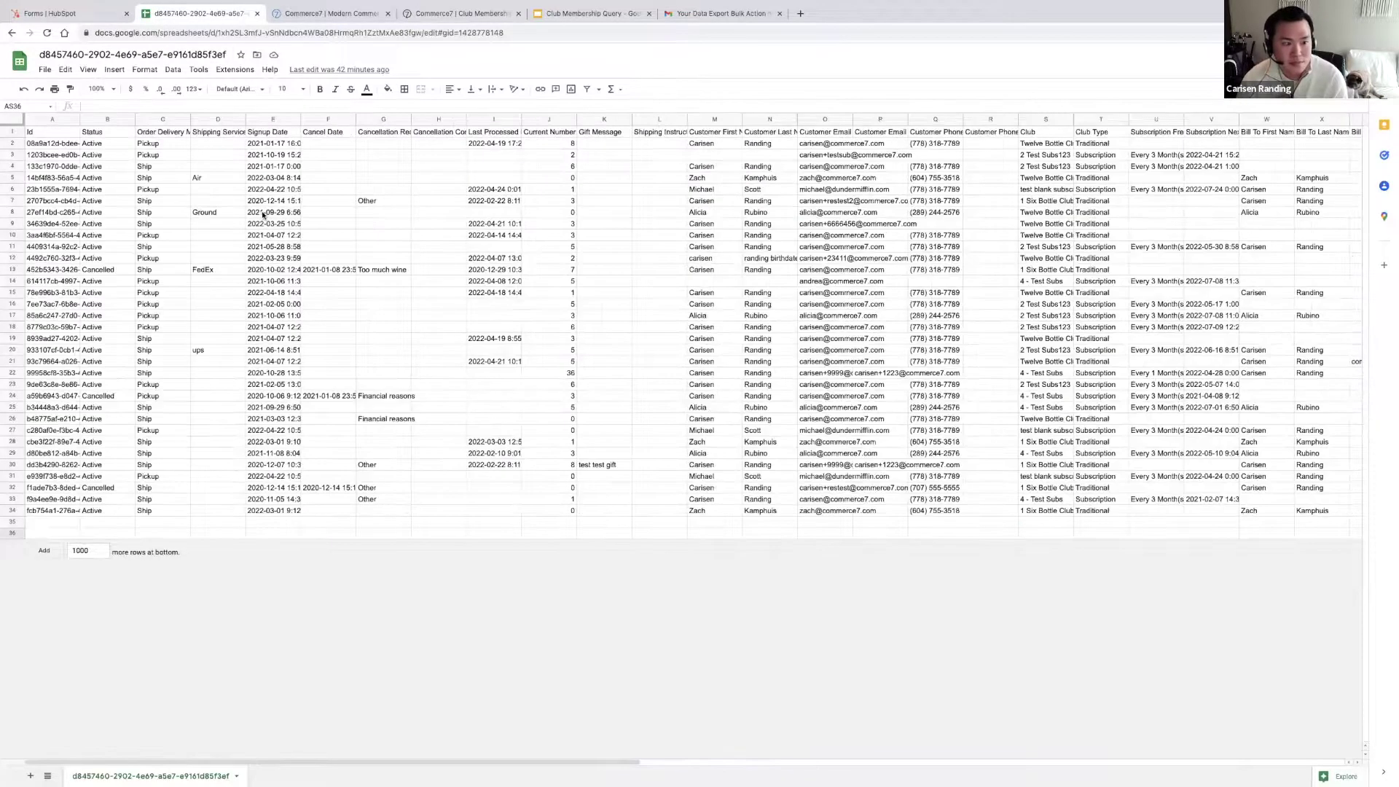
pyautogui.hscroll(12, 264, 214)
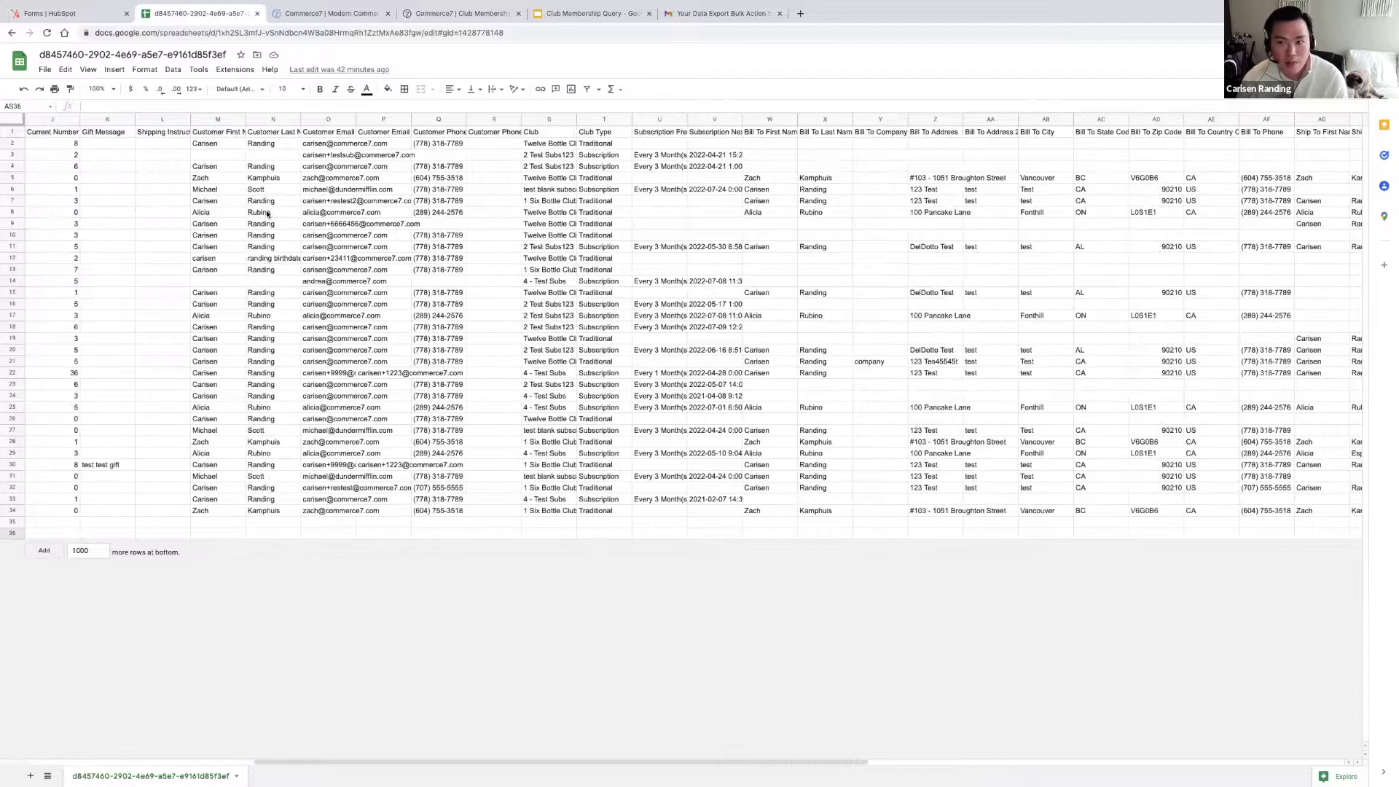
pyautogui.hscroll(15, 266, 213)
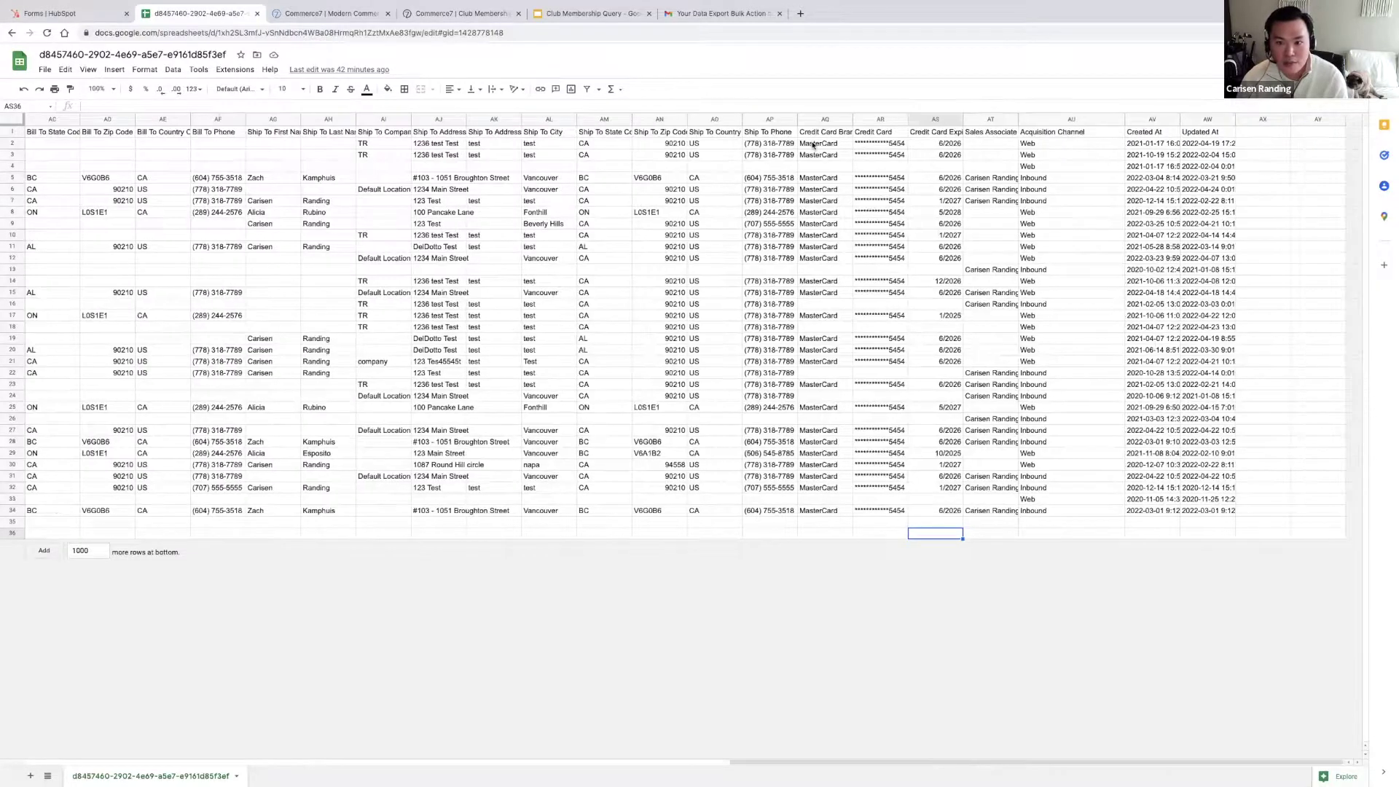
pyautogui.click(1068, 121)
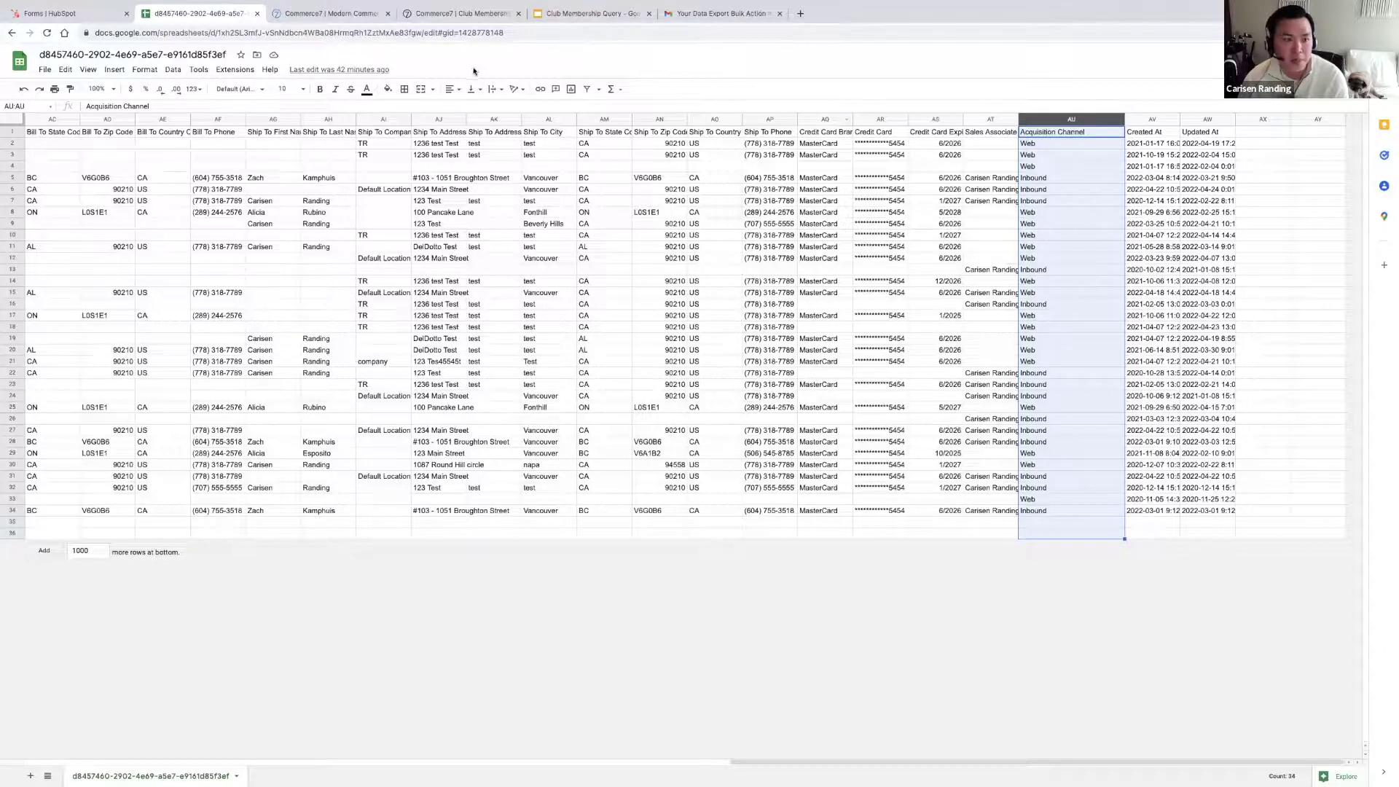
# Review the Acquisition Channel slide, the club memberships list and the Acquisition Channel column in the exported spreadsheet
pyautogui.click(586, 16)
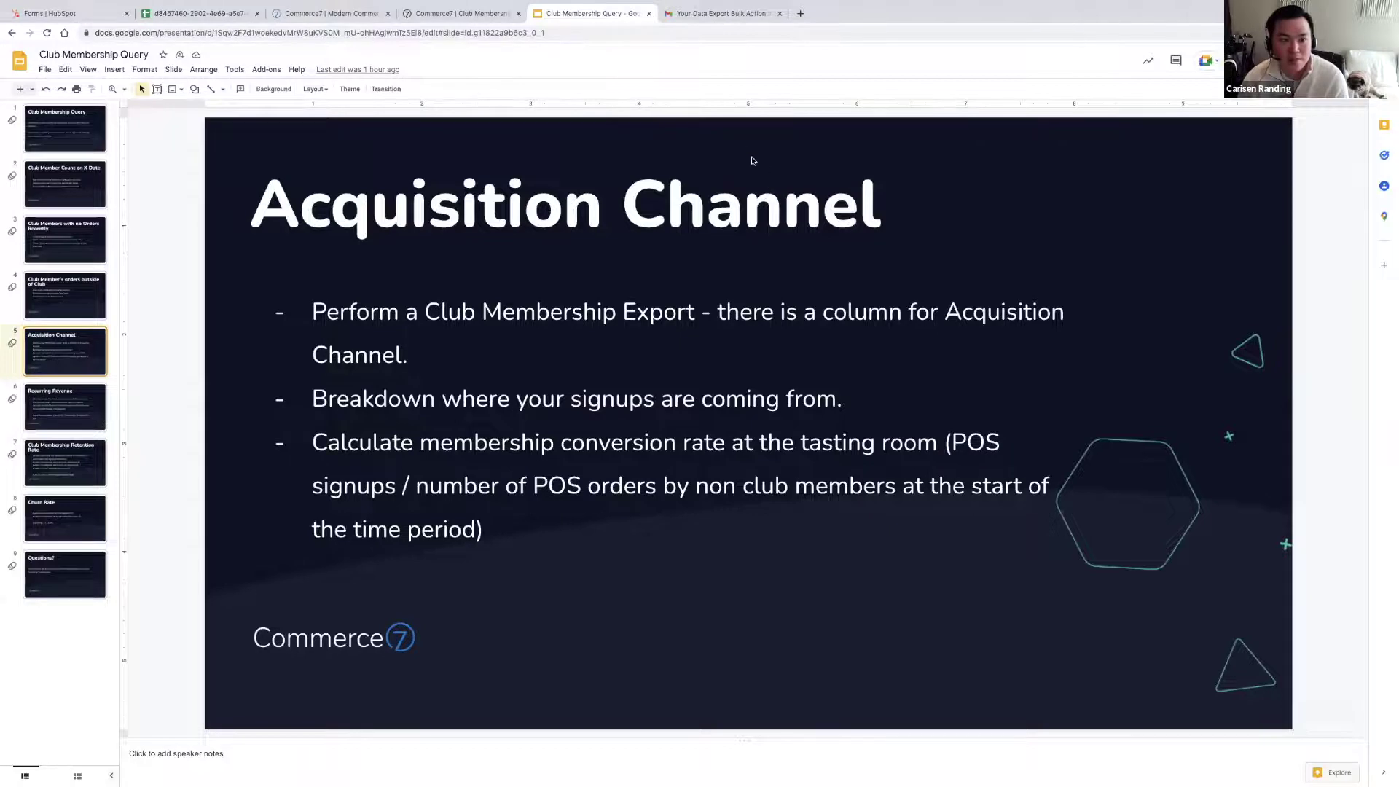
pyautogui.click(470, 15)
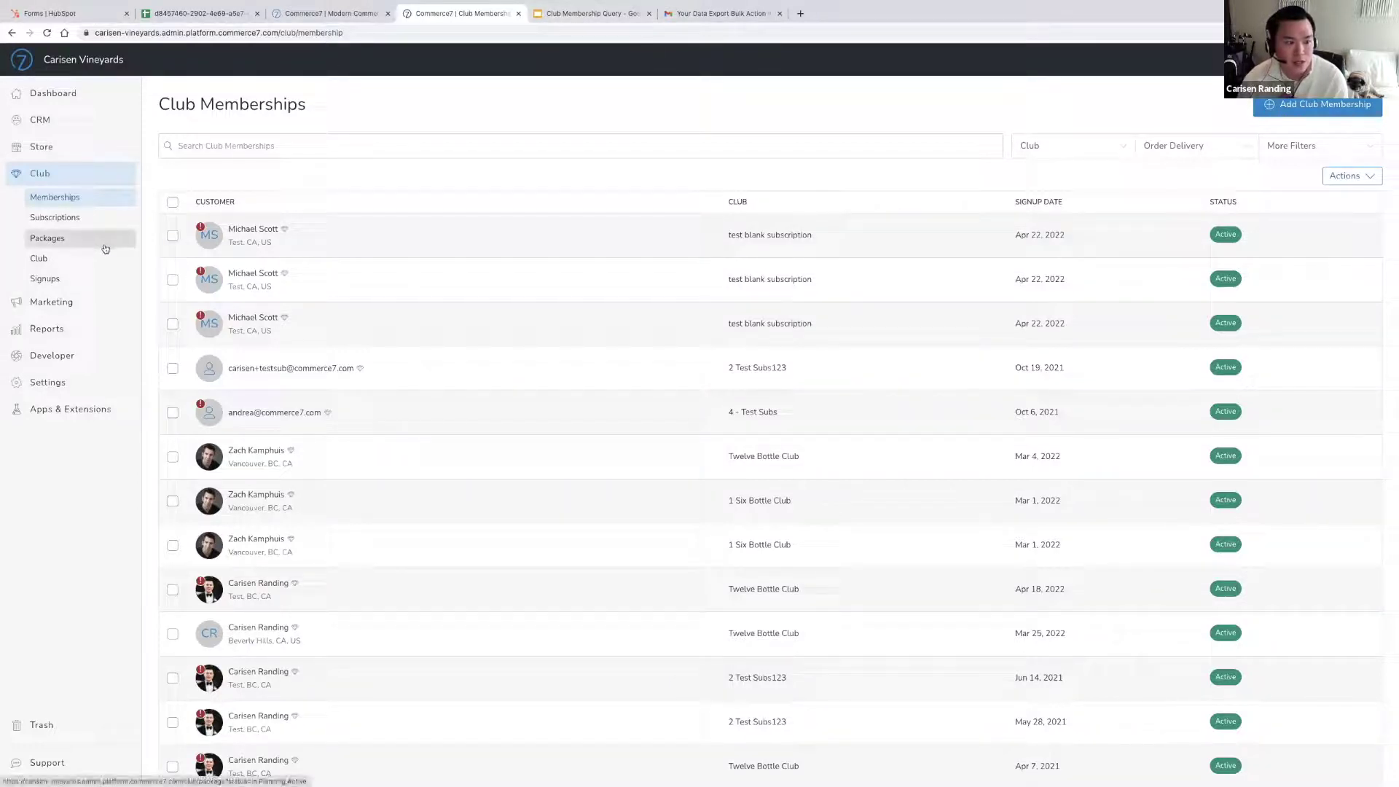
pyautogui.scroll(-13, 706, 335)
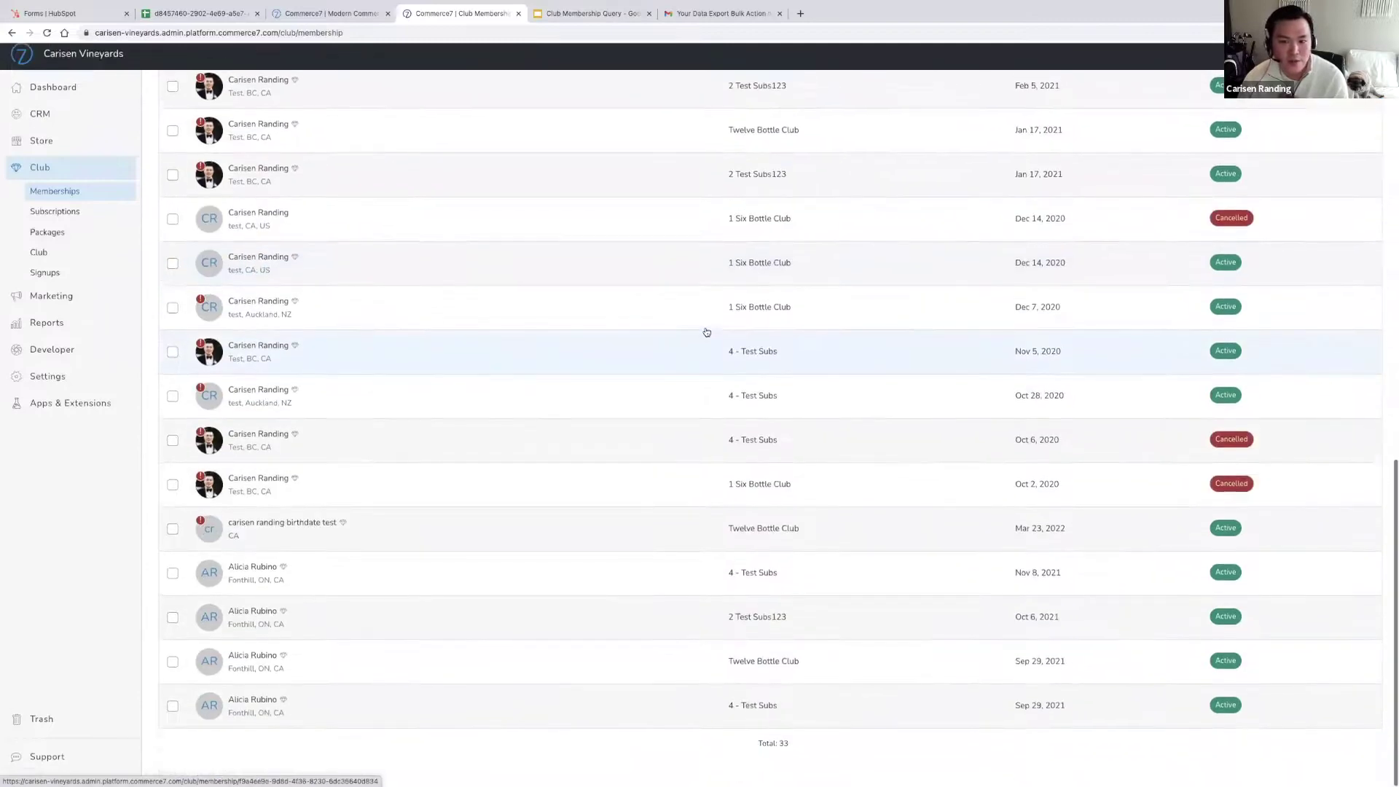
pyautogui.scroll(3, 706, 332)
pyautogui.hotkey('ctrl', '2')
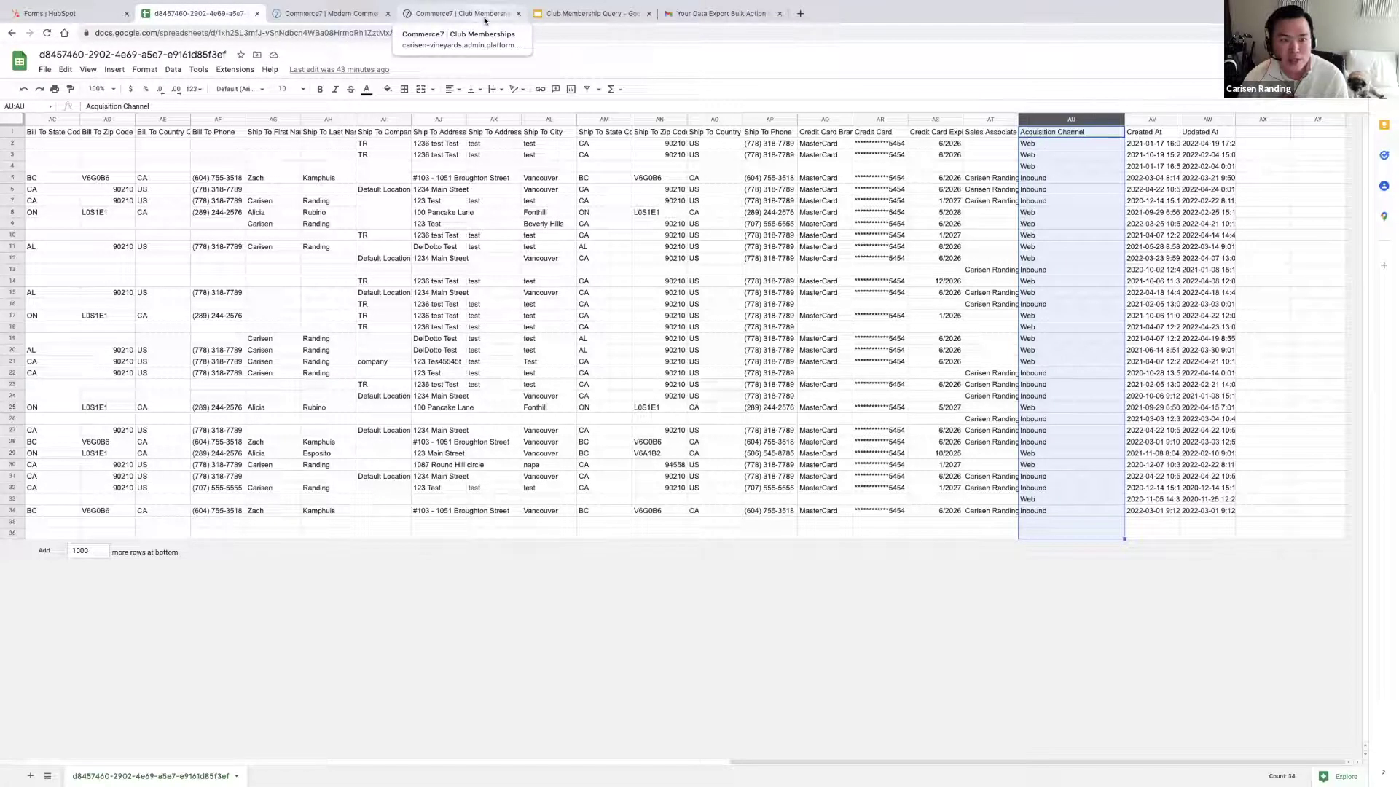
# Switch back to Commerce7 and open the list of order queries in the marketing queries
pyautogui.click(462, 14)
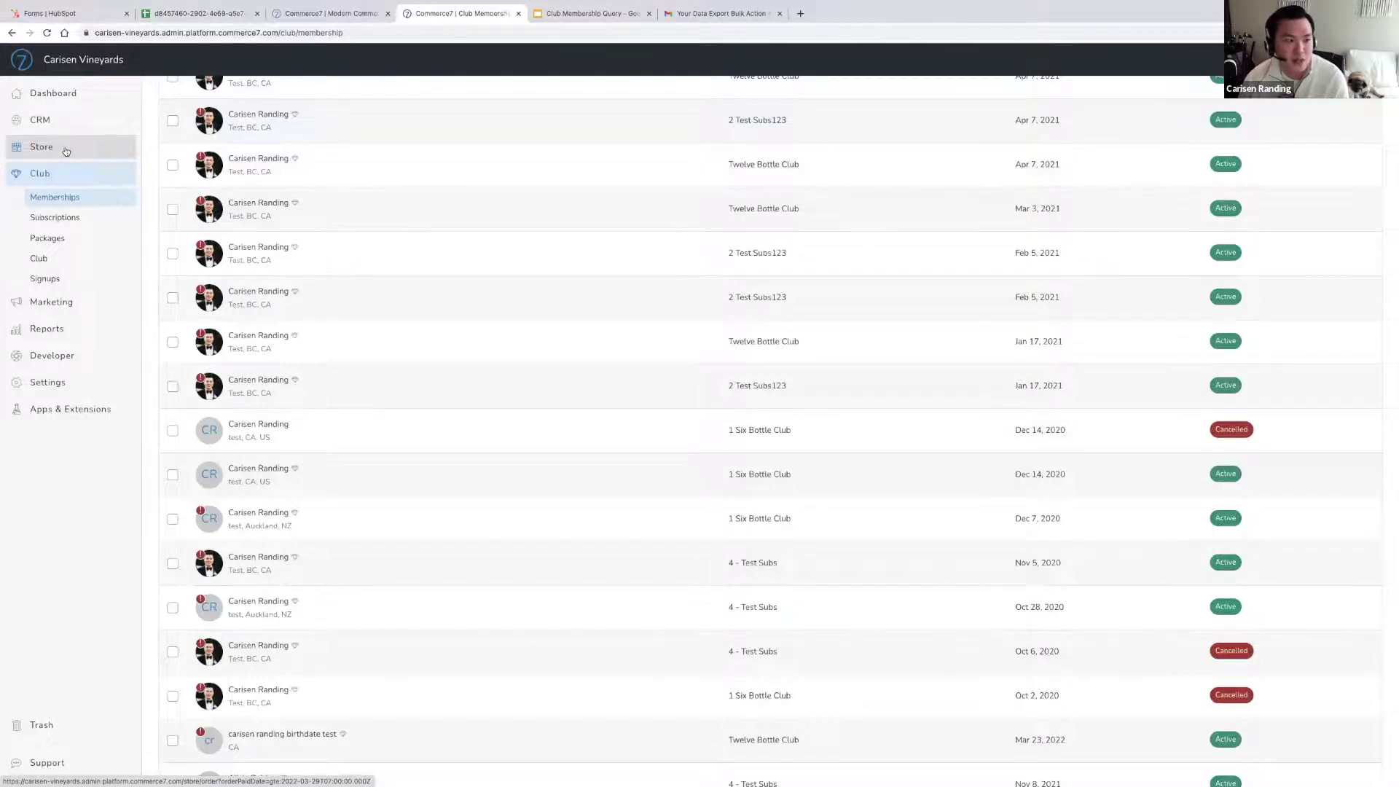
pyautogui.click(84, 303)
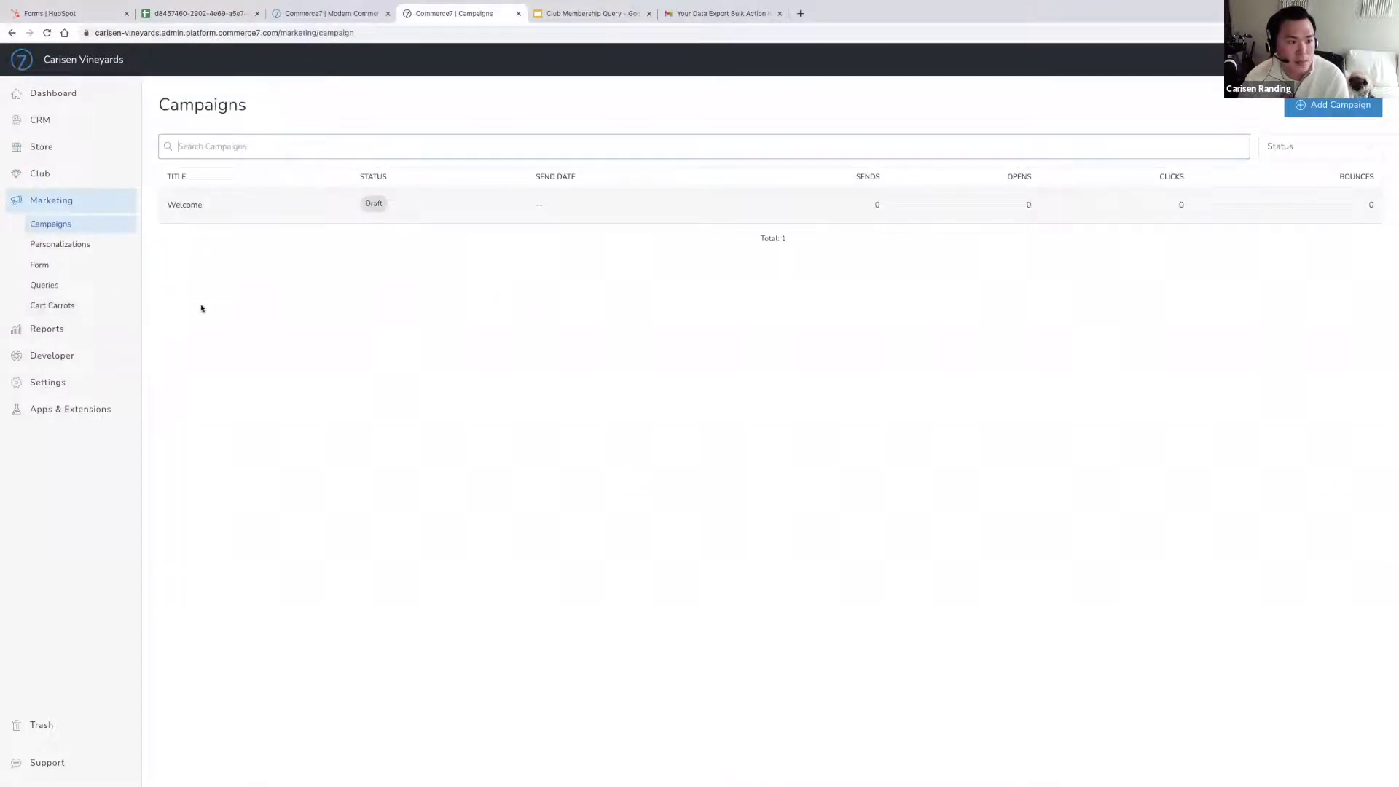
pyautogui.click(46, 287)
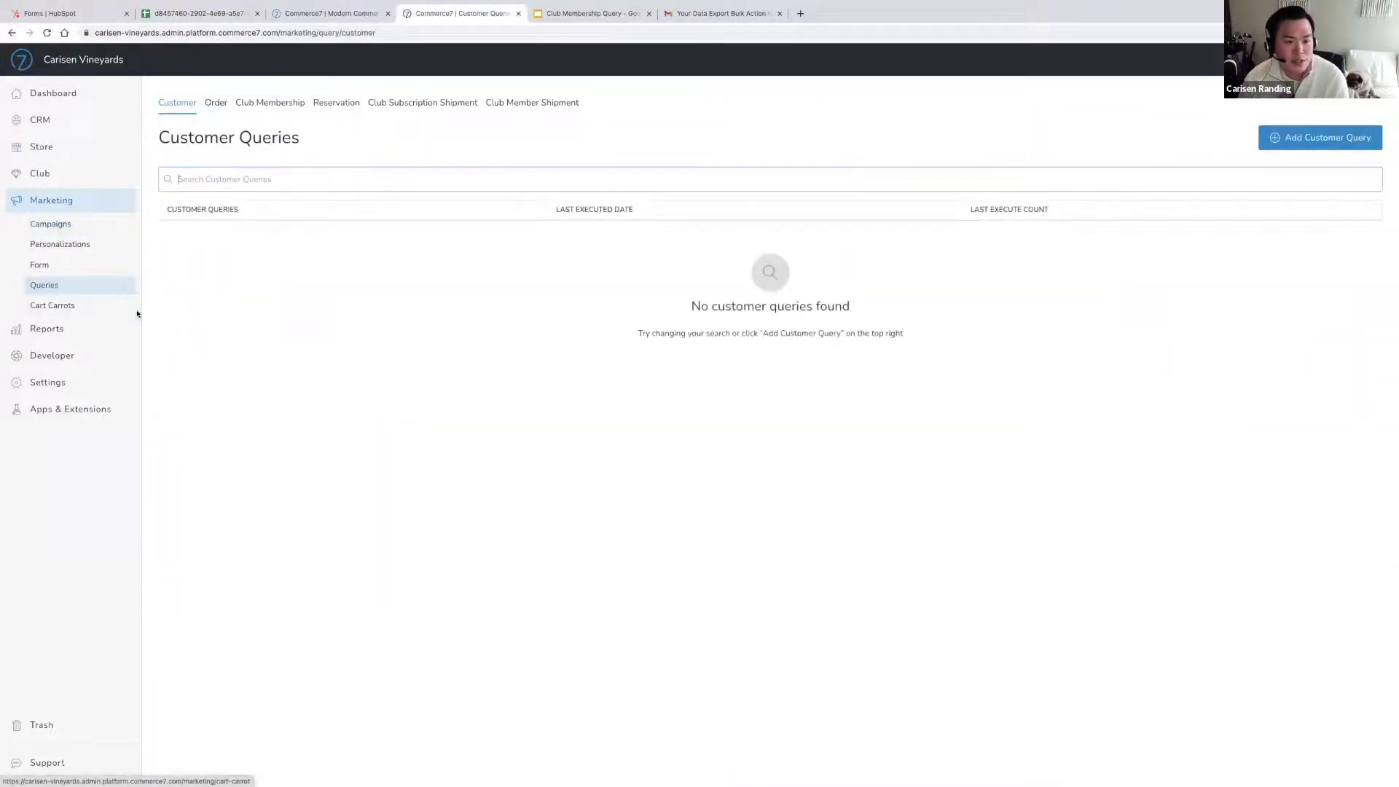
pyautogui.click(216, 103)
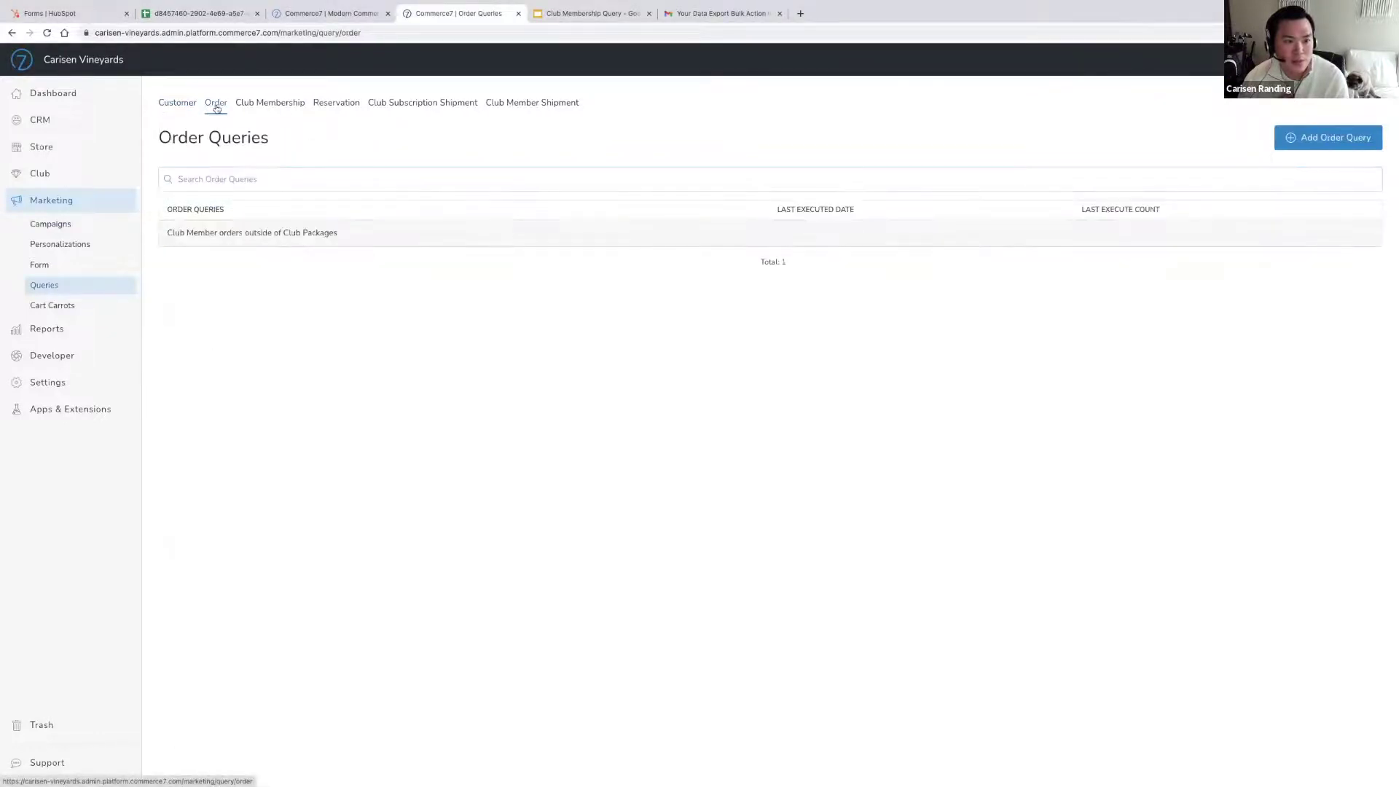
pyautogui.click(1312, 149)
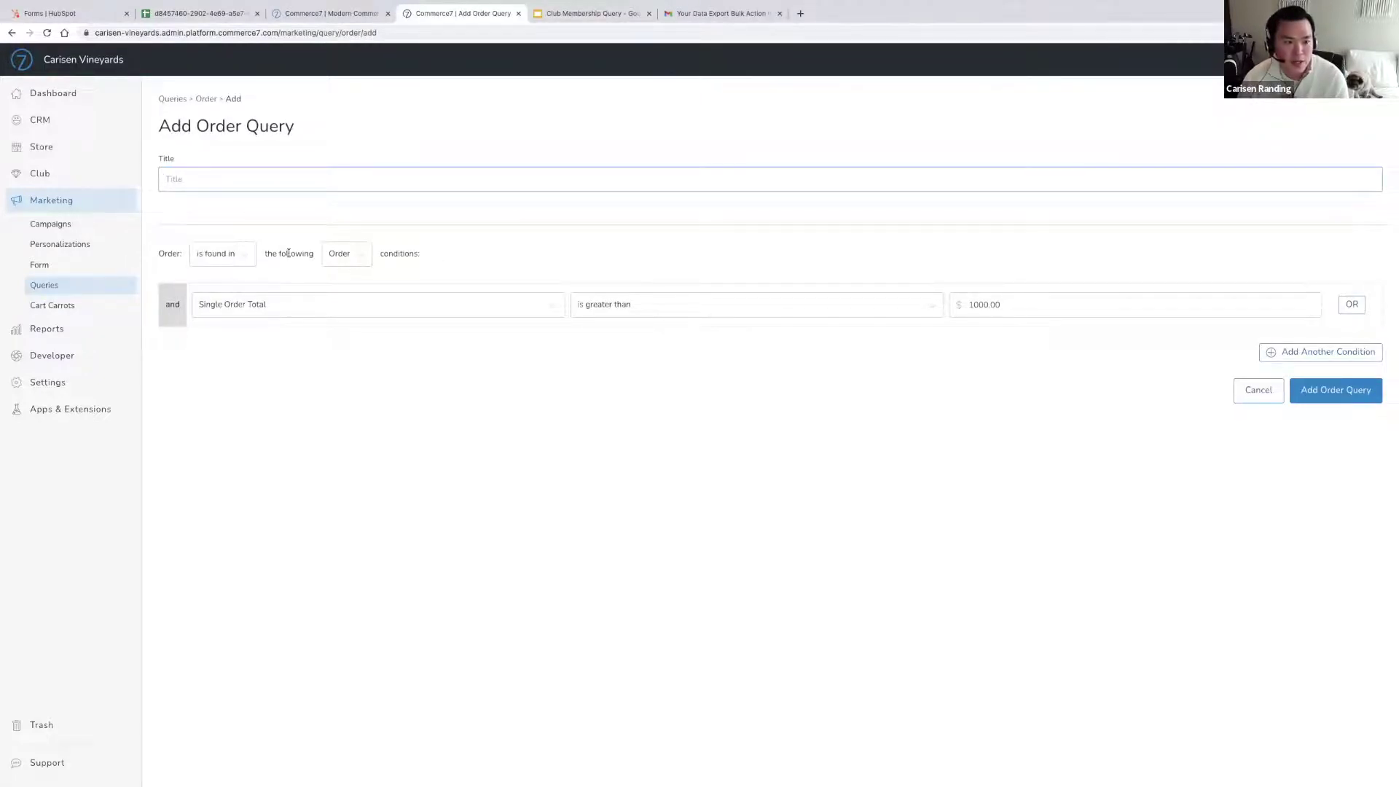
pyautogui.click(355, 263)
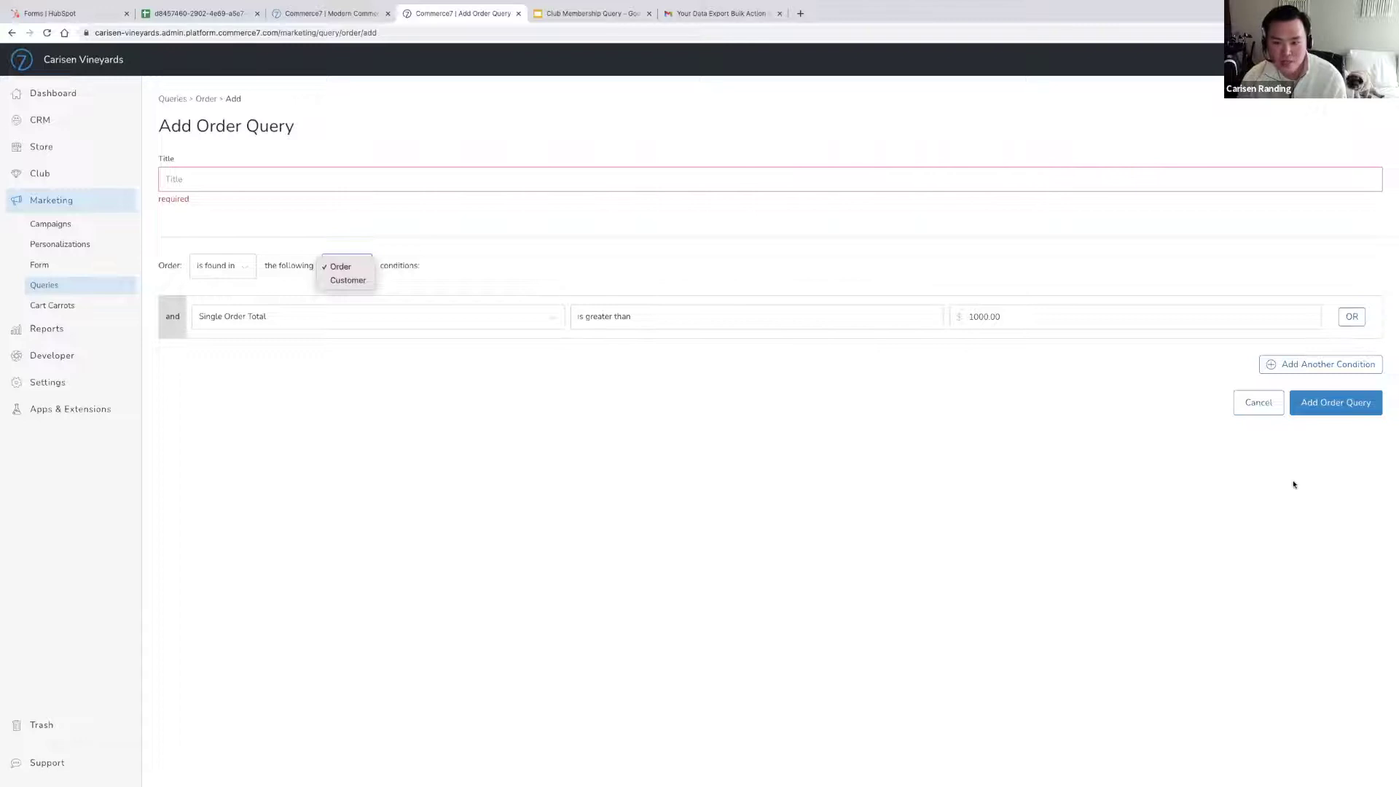
pyautogui.click(1257, 404)
pyautogui.click(1253, 401)
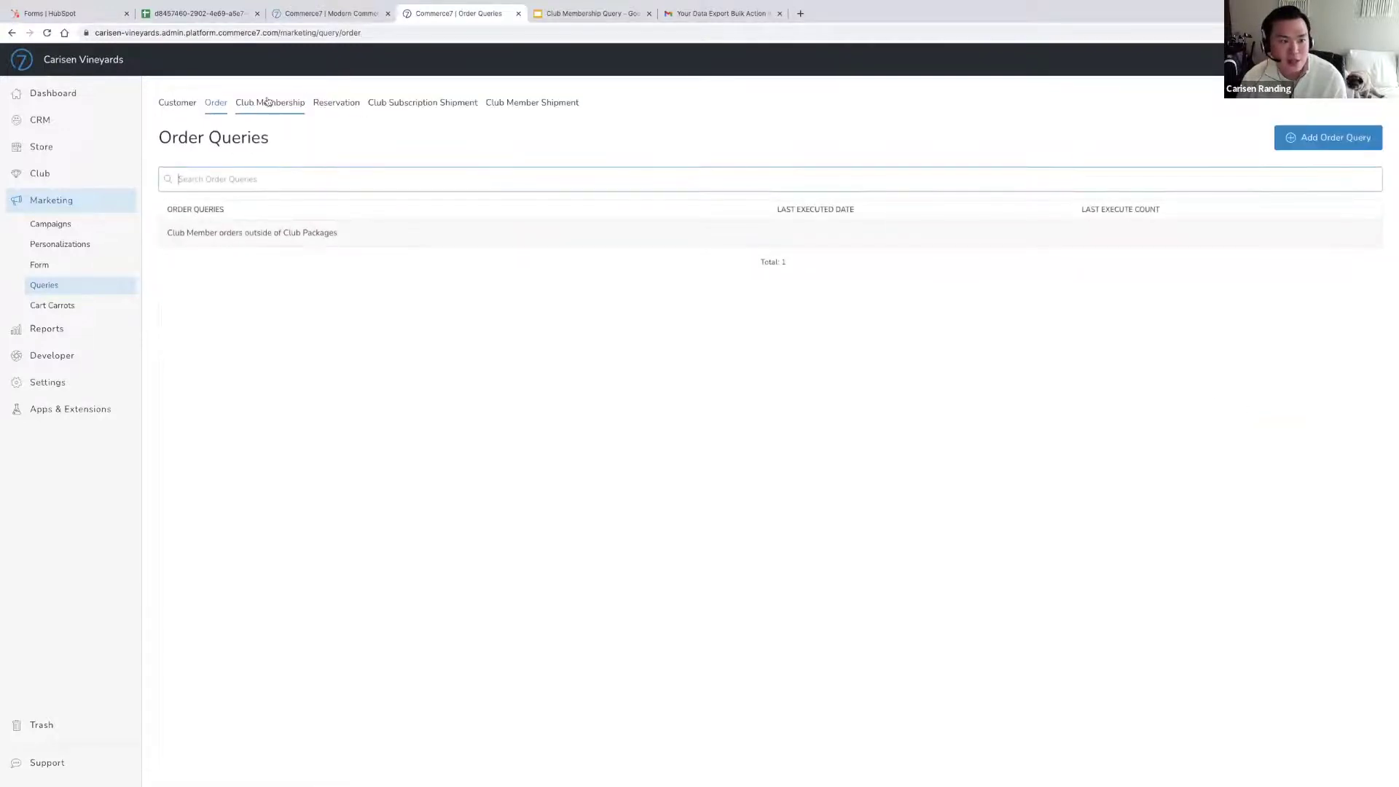
# Create a tag titled "Club Members as of 12/31" from the club membership query "Club Member count as of Dec 31 2021"
pyautogui.click(261, 103)
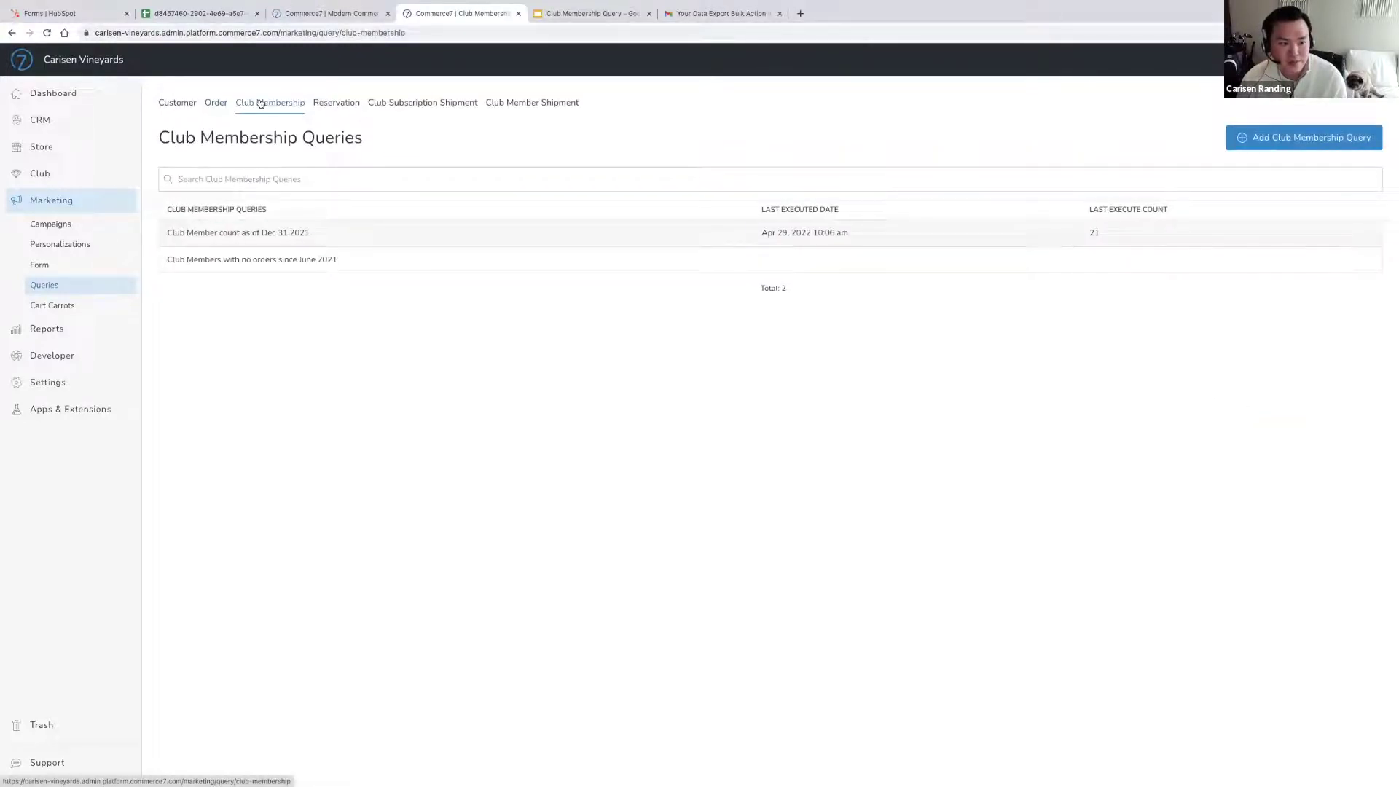
pyautogui.click(273, 239)
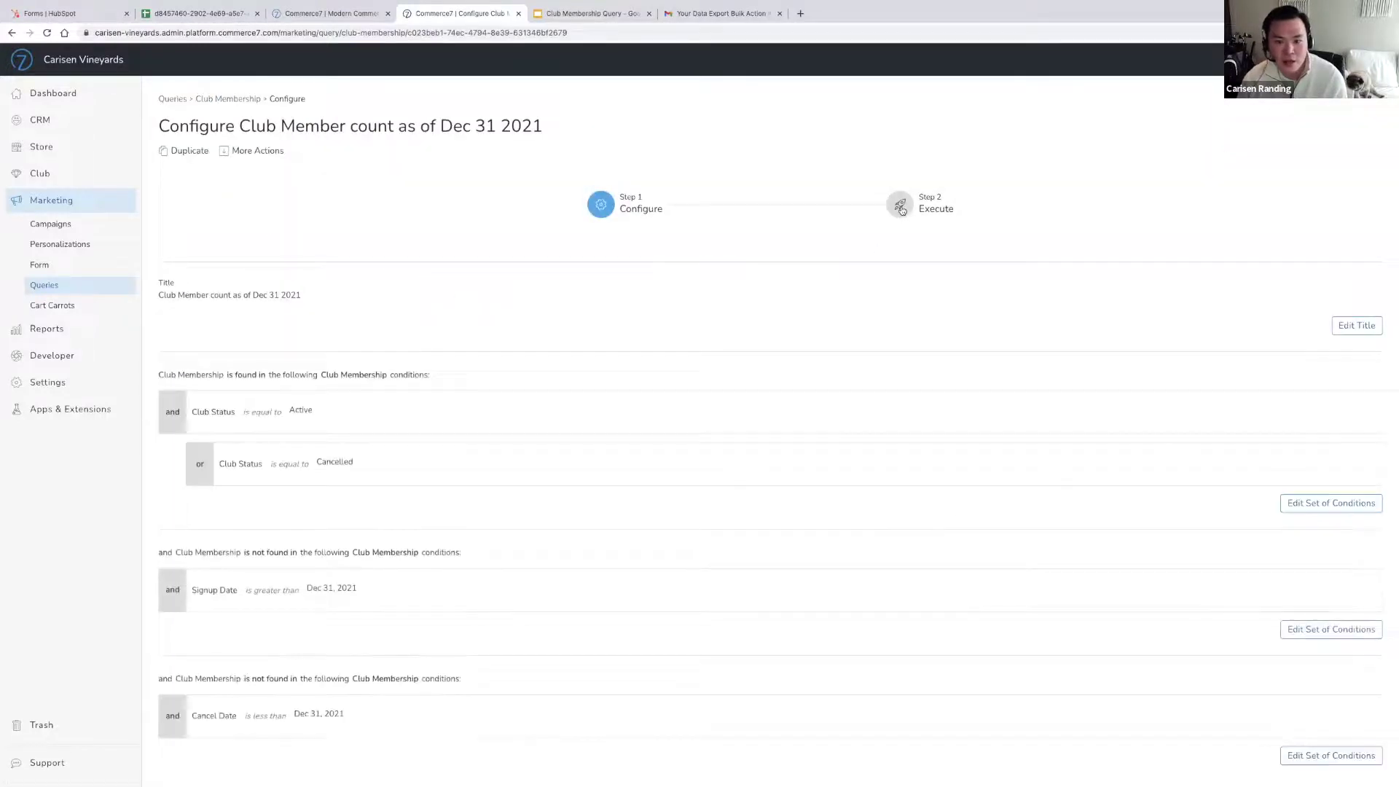
pyautogui.click(901, 209)
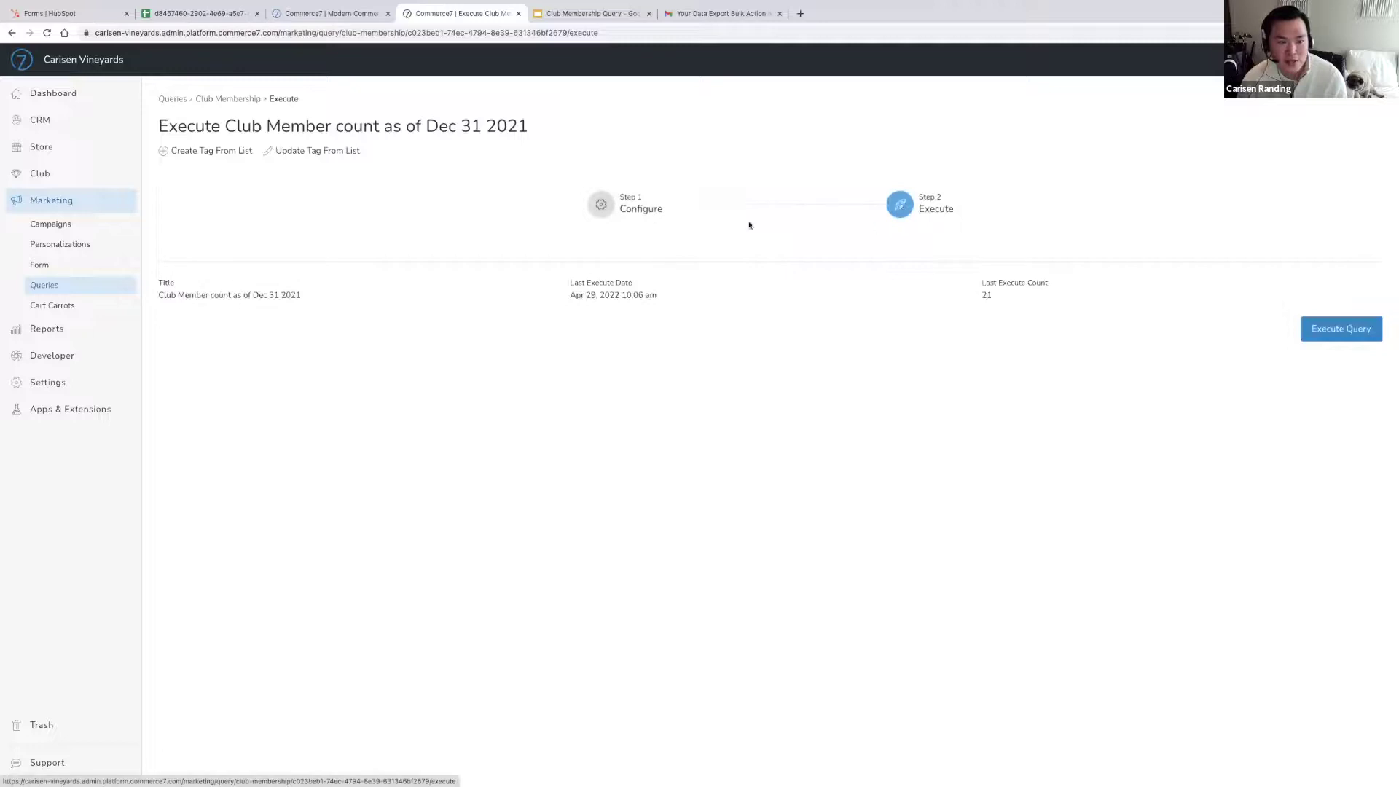
pyautogui.click(220, 154)
pyautogui.click(648, 425)
pyautogui.write('Club Members as of')
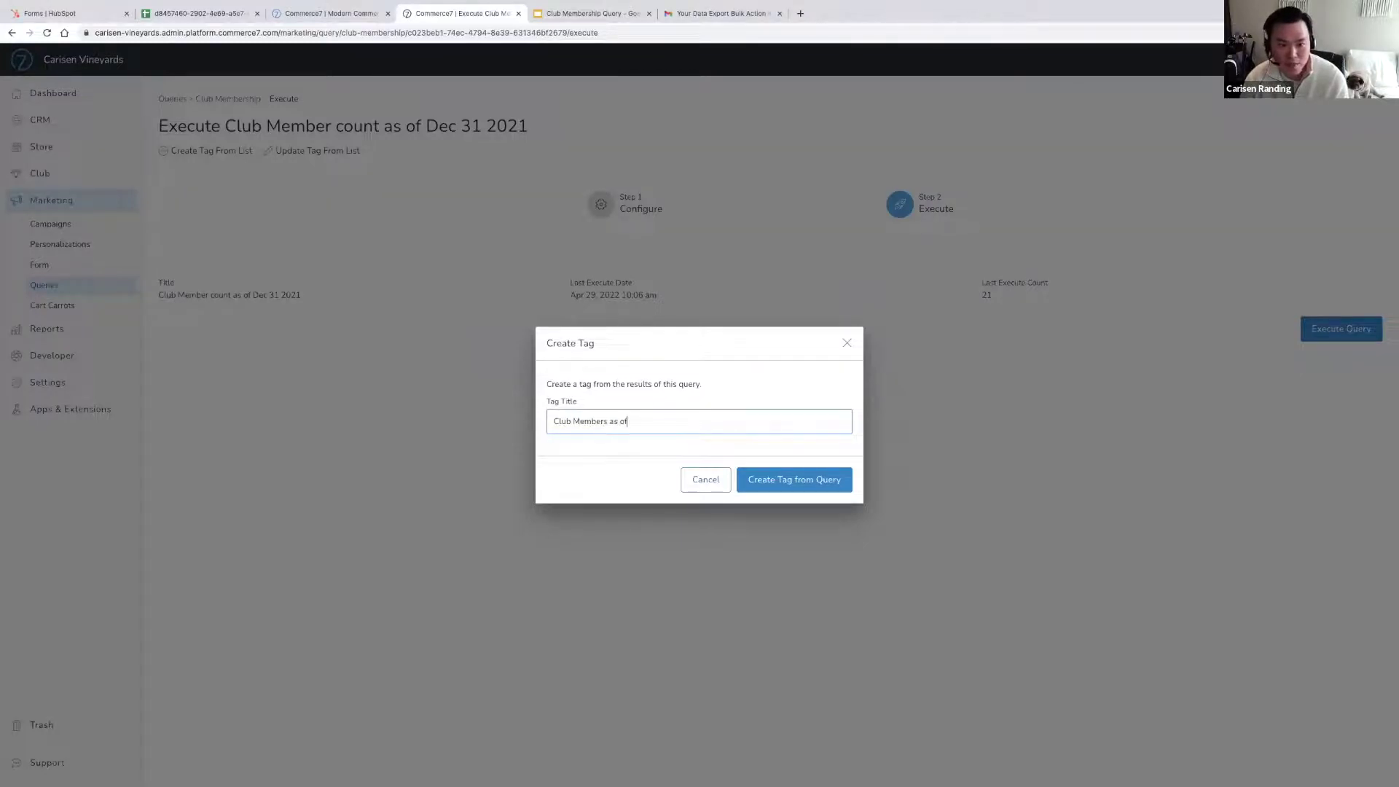
pyautogui.write(' 12/31')
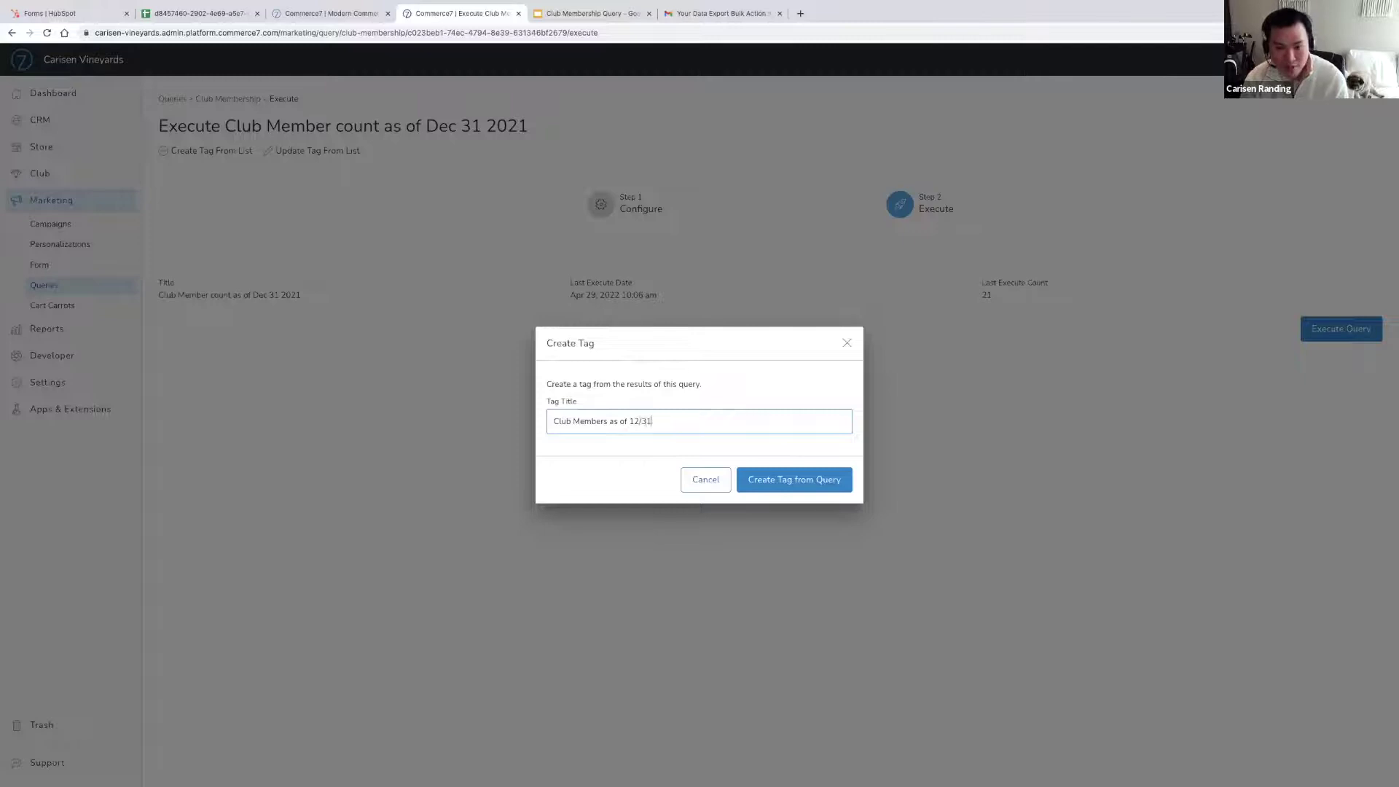
pyautogui.click(794, 480)
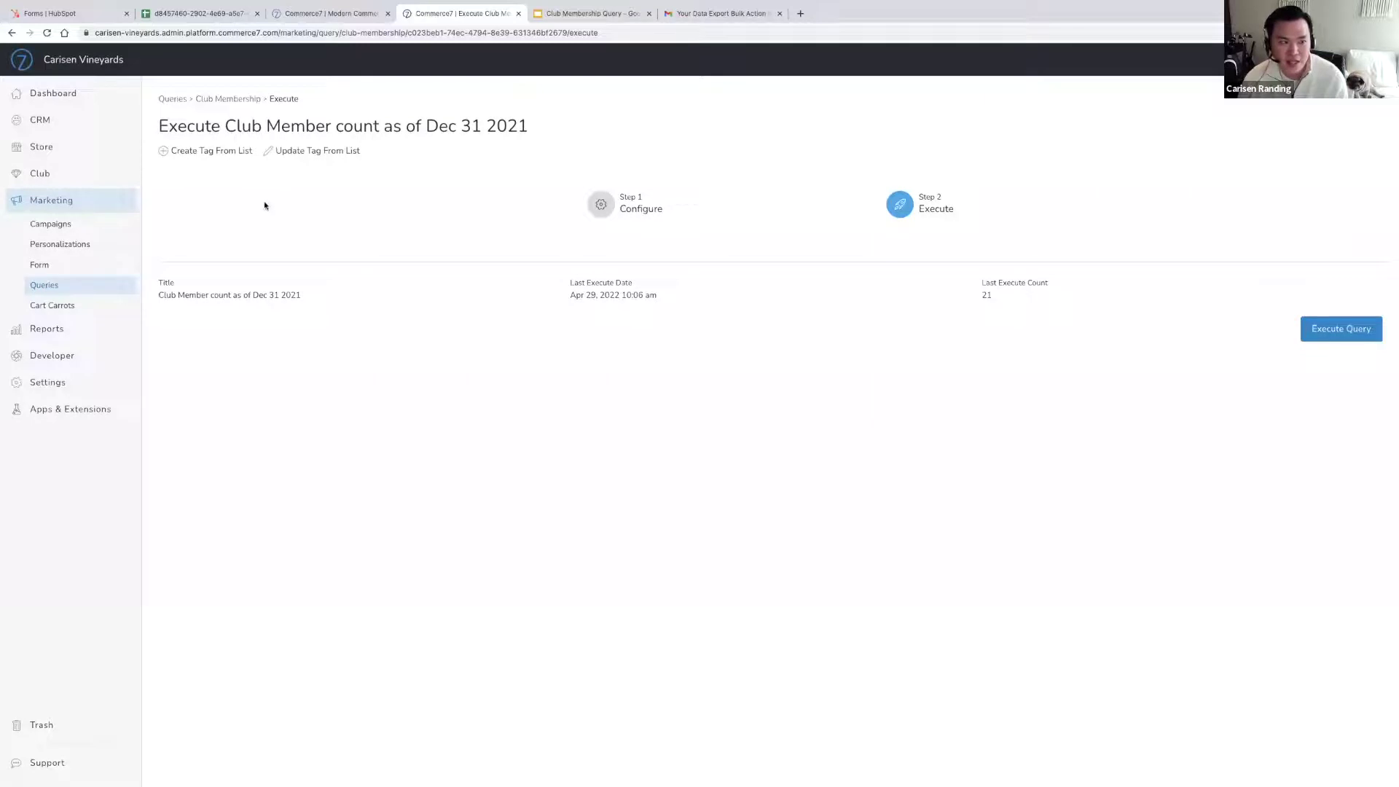
# Open the order query "Club Member orders outside of Club Packages" to examine its conditions
pyautogui.click(178, 102)
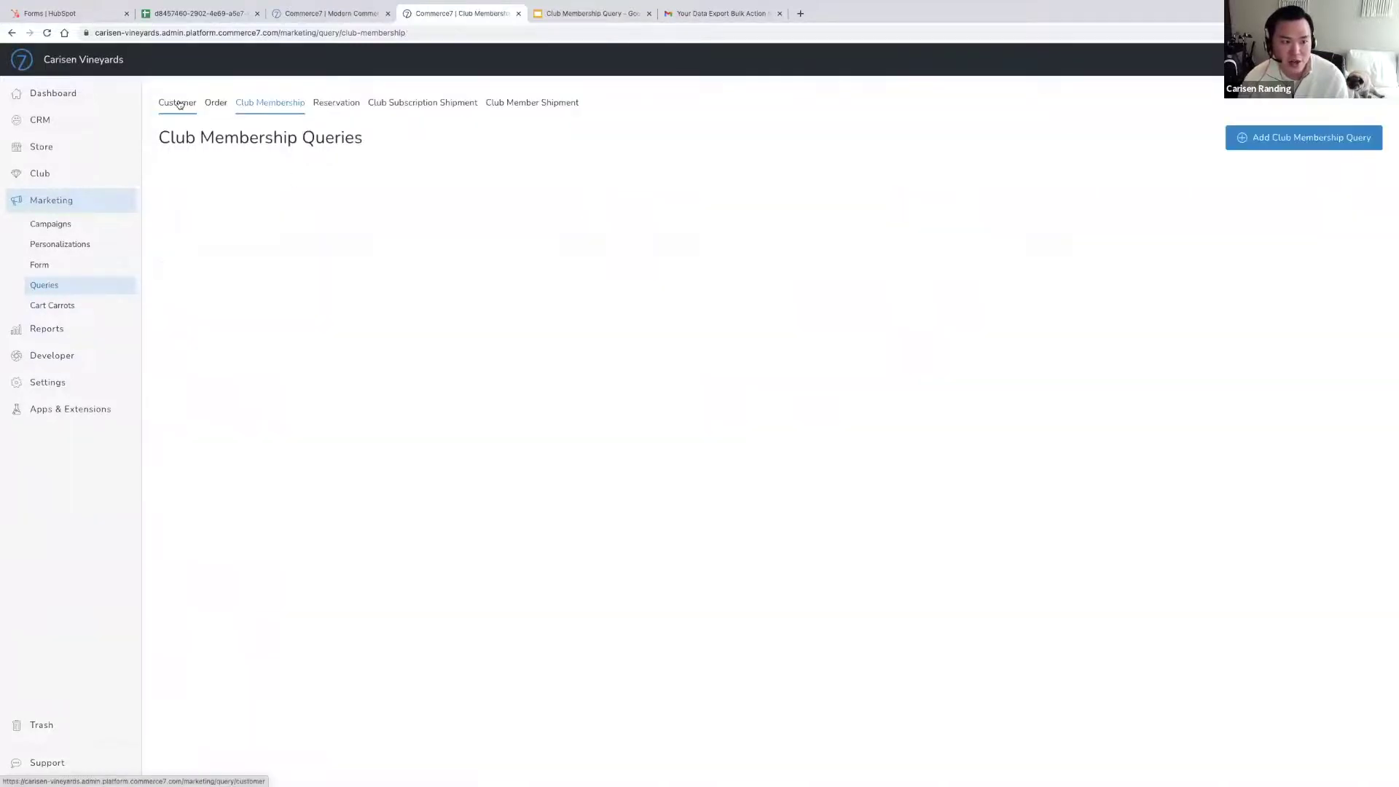
pyautogui.click(214, 102)
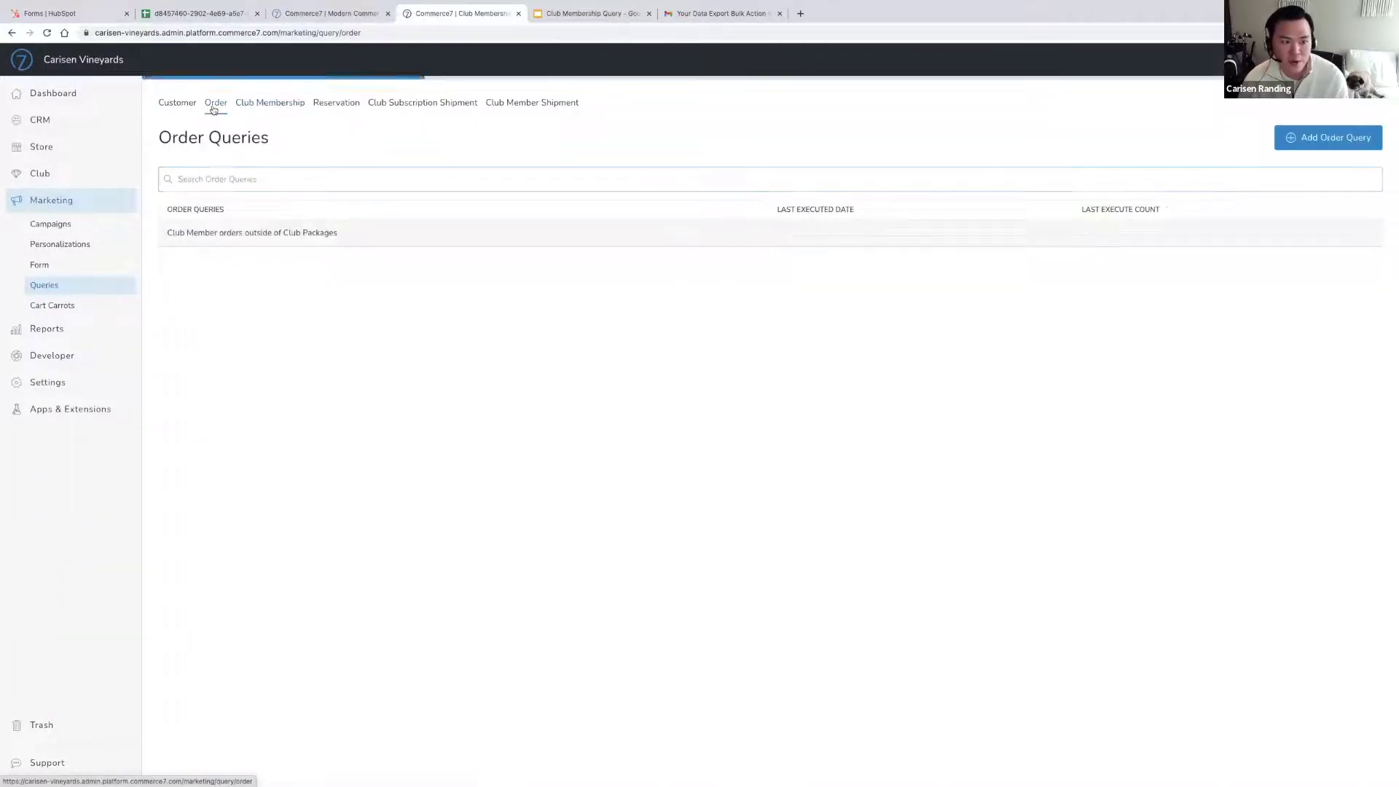
pyautogui.click(310, 232)
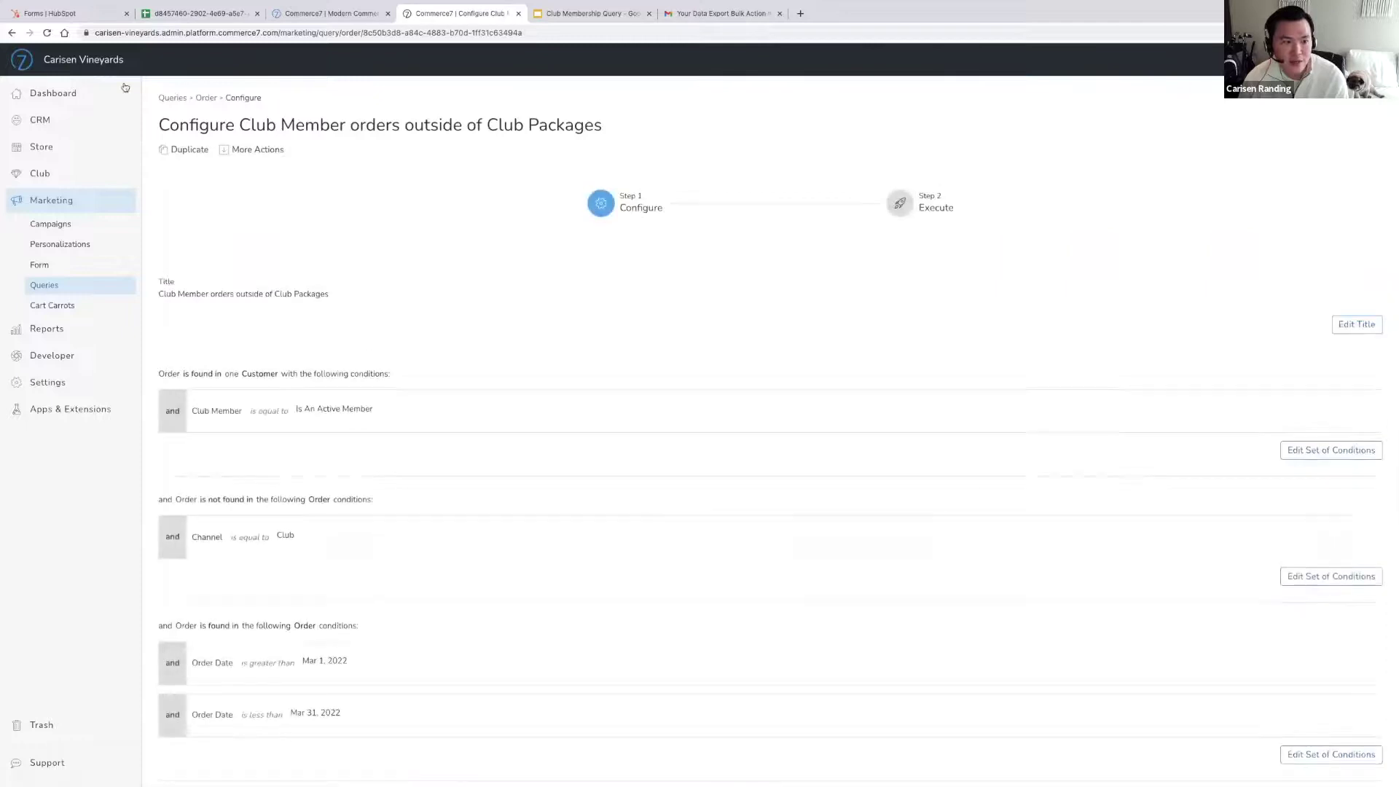
# Start a new customer query titled "Customers who are club members as of 12/31"
pyautogui.click(61, 287)
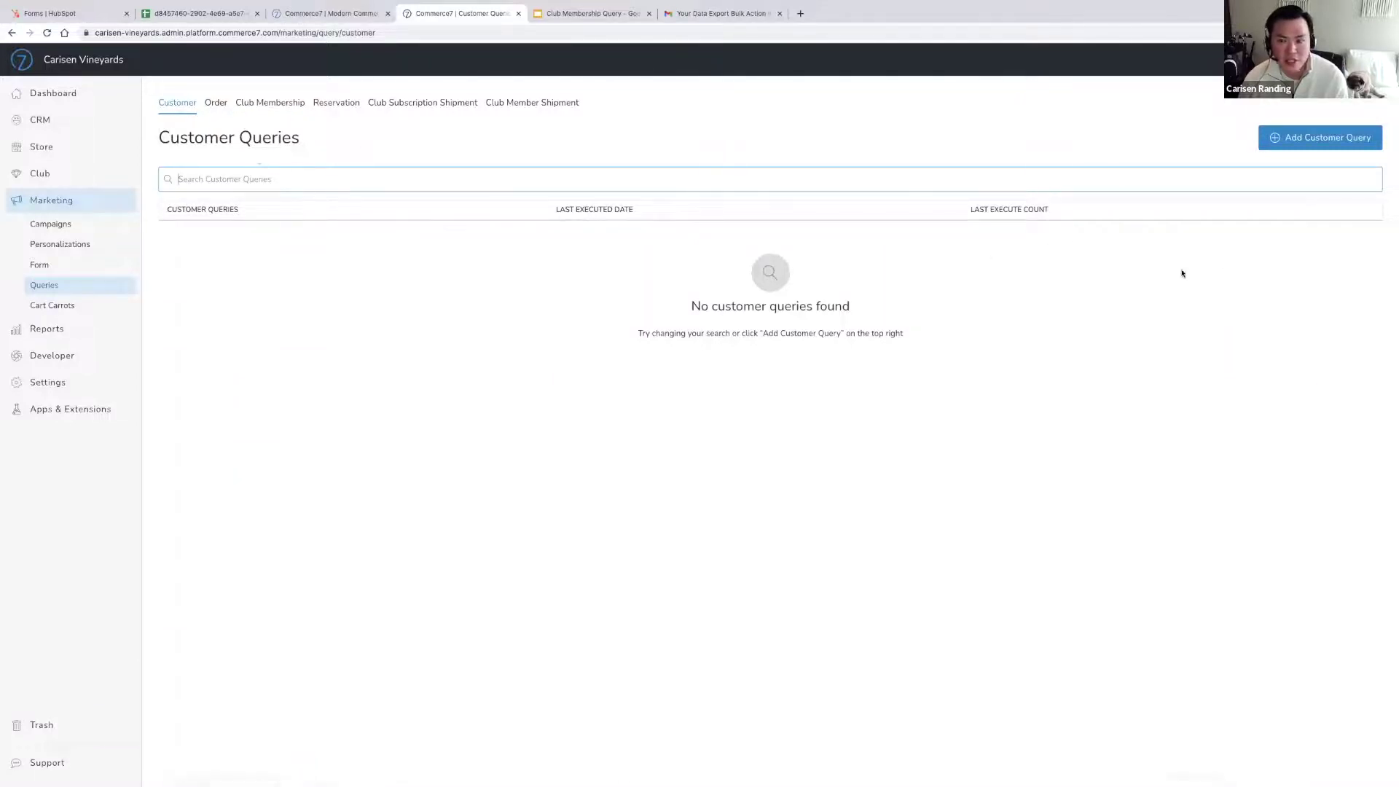
pyautogui.click(1319, 142)
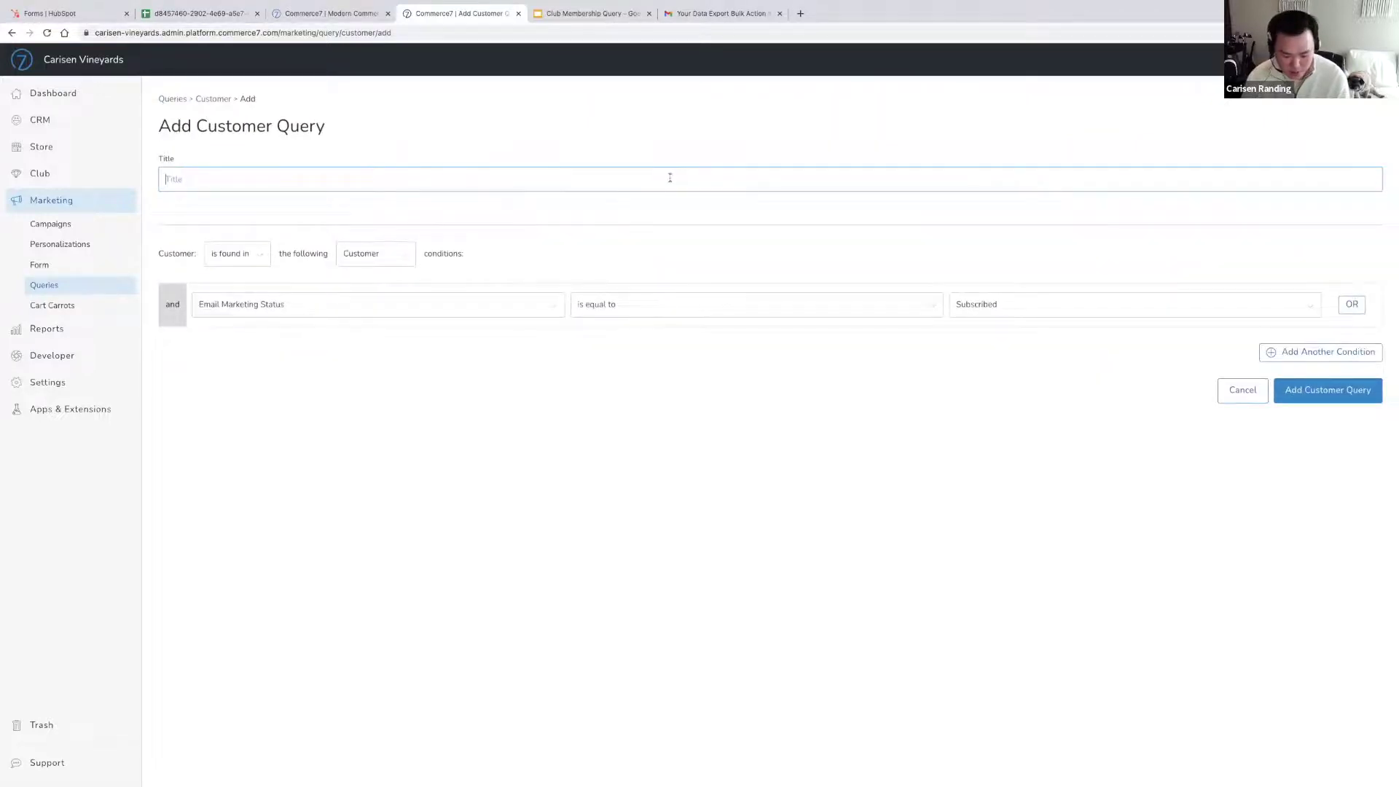
pyautogui.write('Cust')
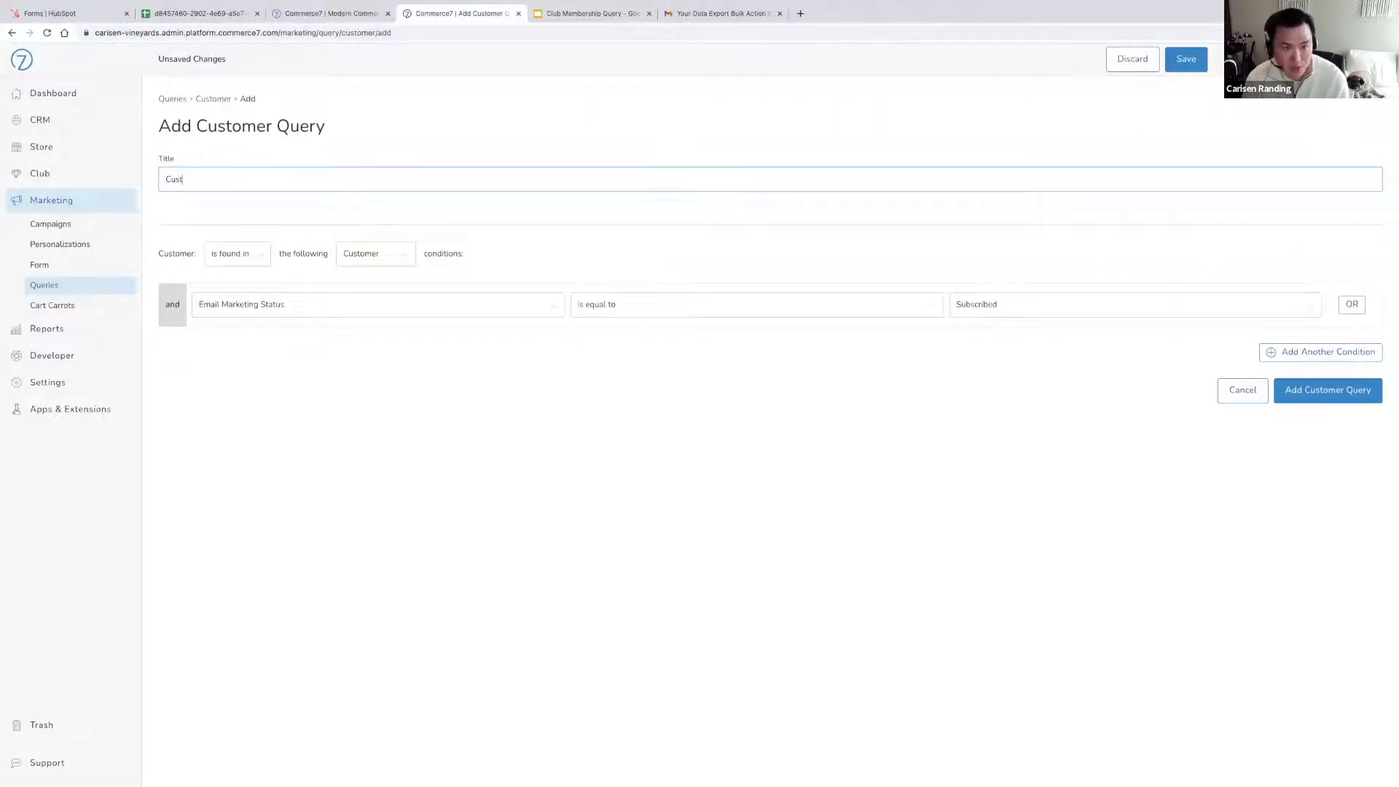
pyautogui.write('omers who are club member')
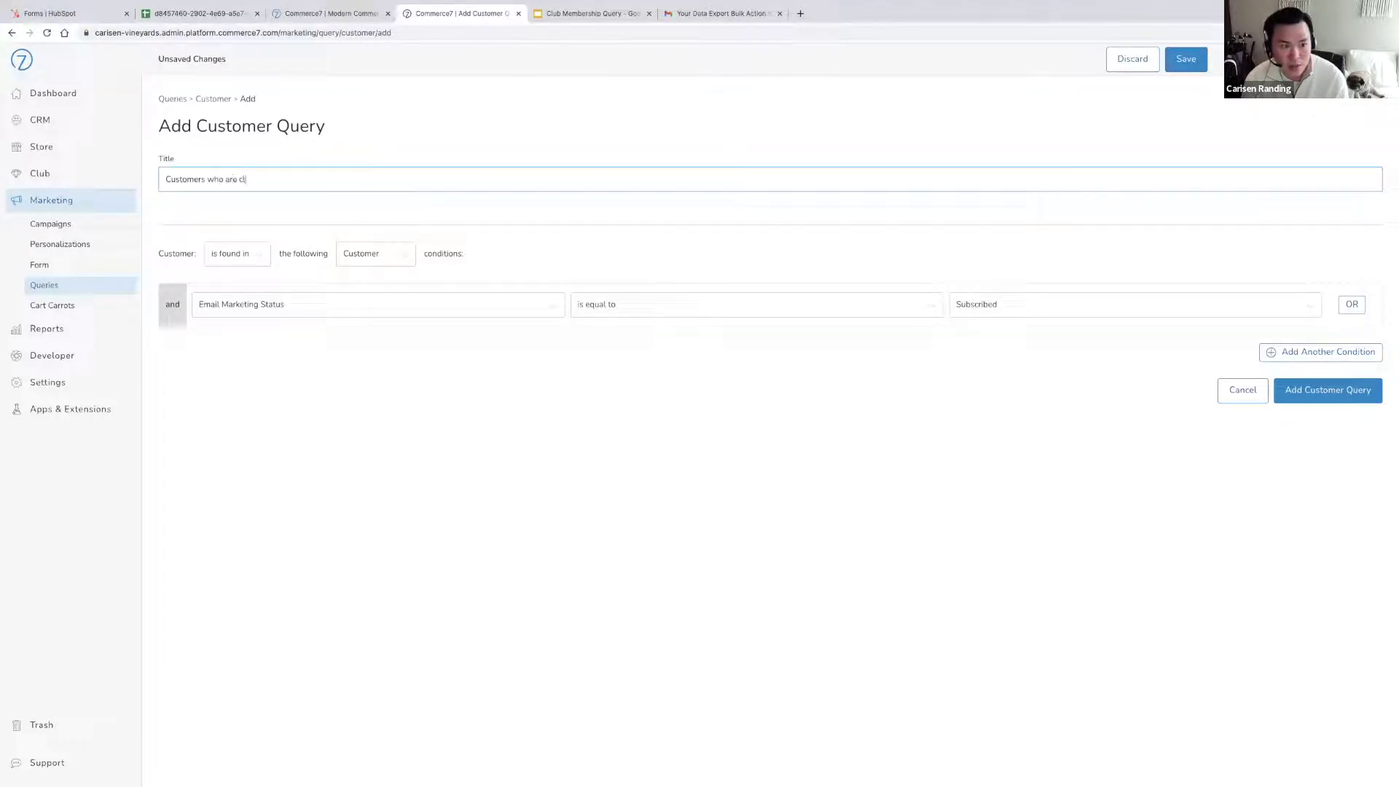
pyautogui.write('s of 12/31')
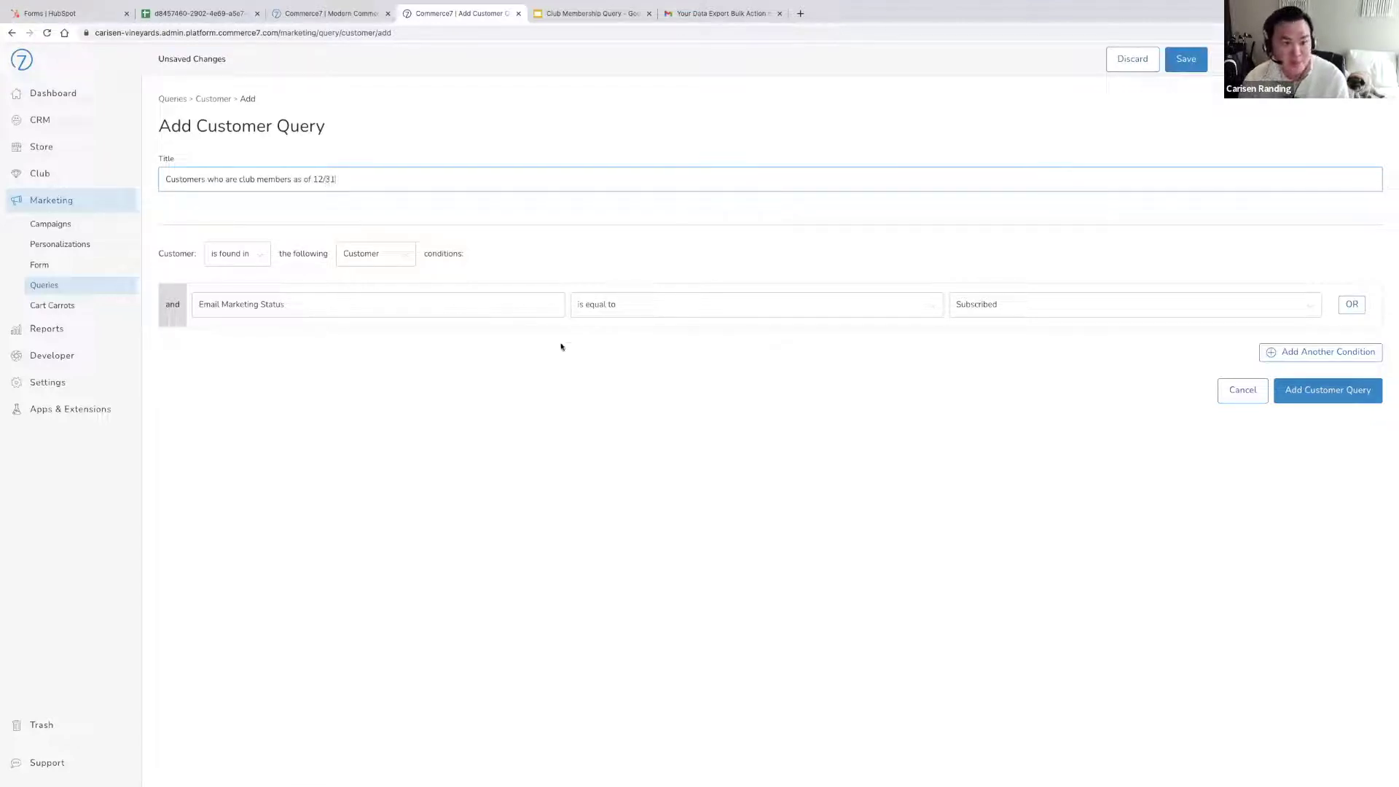
pyautogui.click(461, 340)
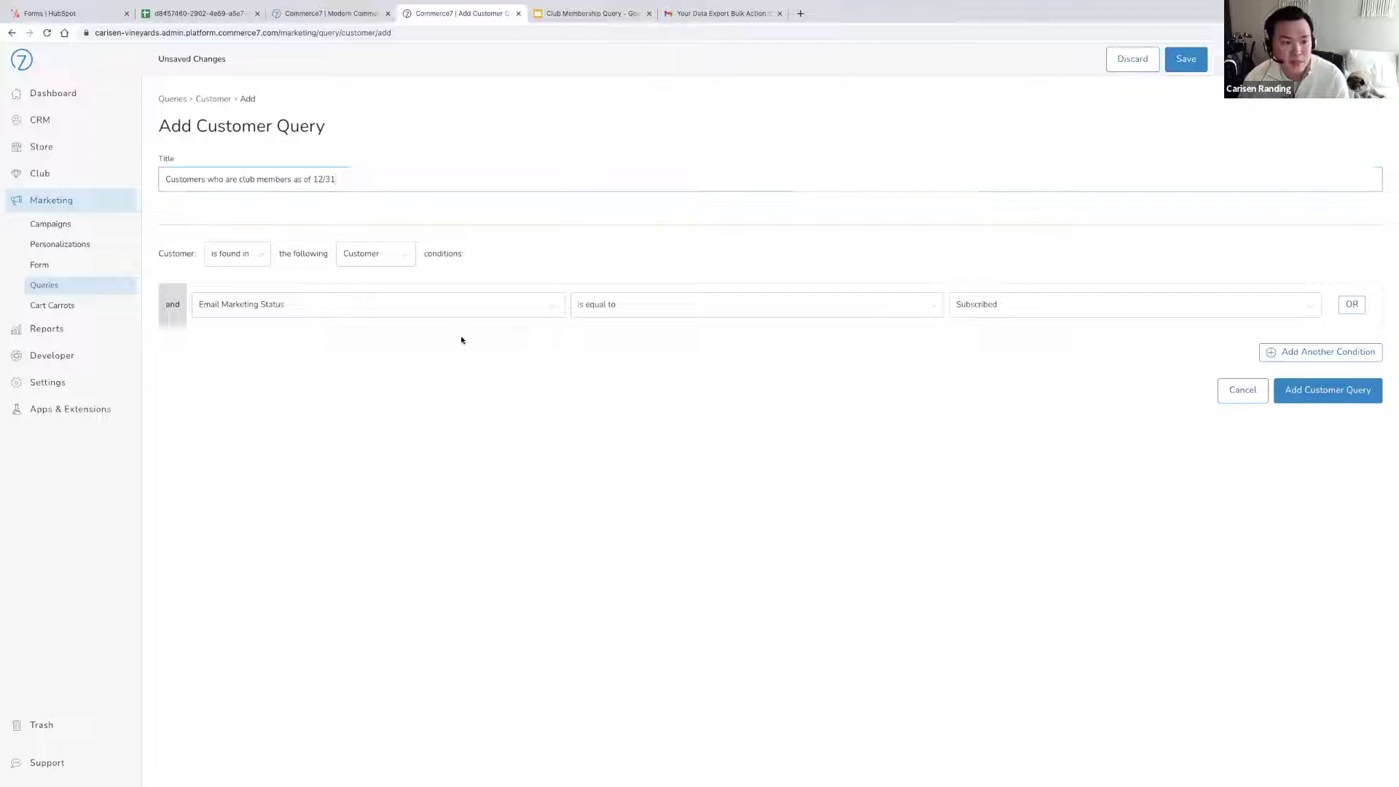
# Set the query's condition to Club Membership with Tag equal to "Club Members as of 12/31" and save the customer query
pyautogui.click(400, 256)
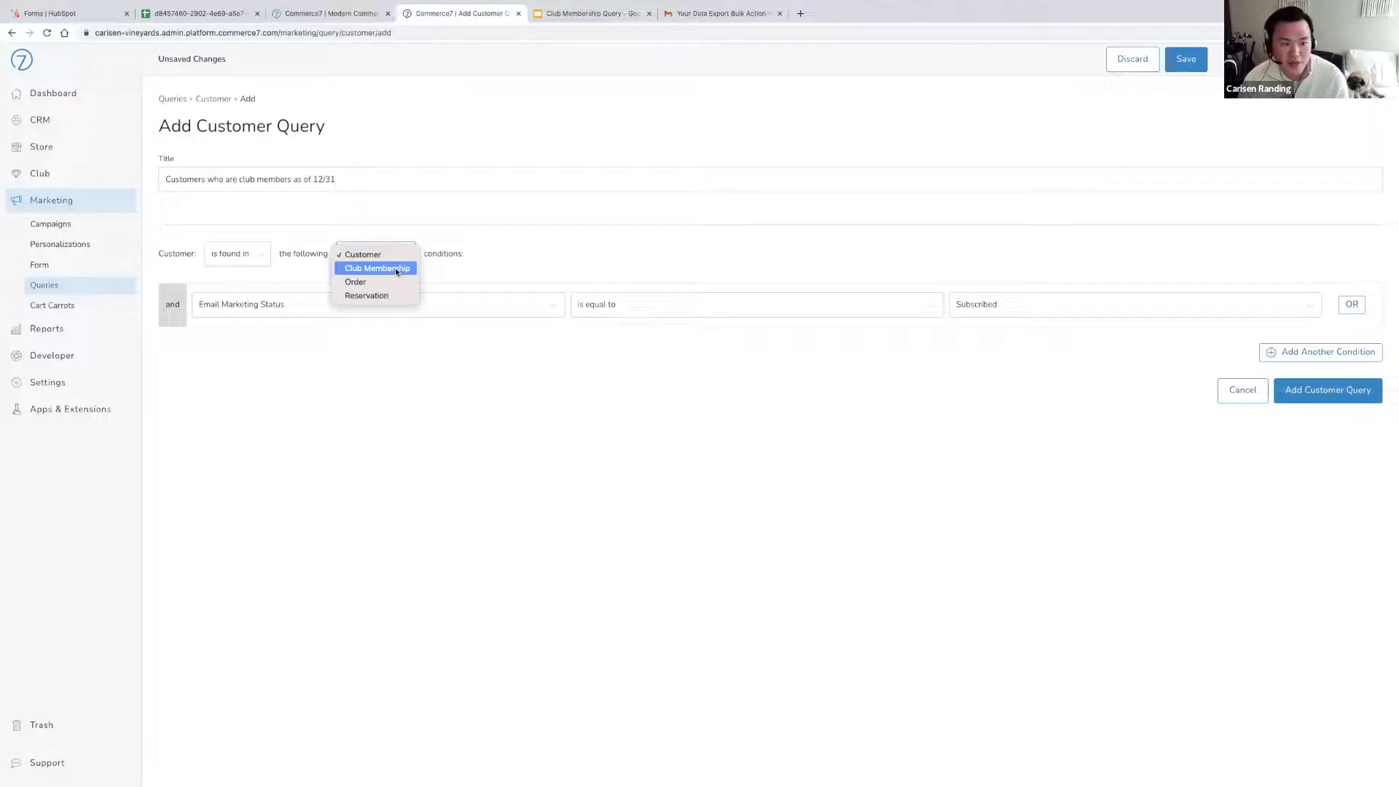
pyautogui.click(395, 268)
pyautogui.click(382, 304)
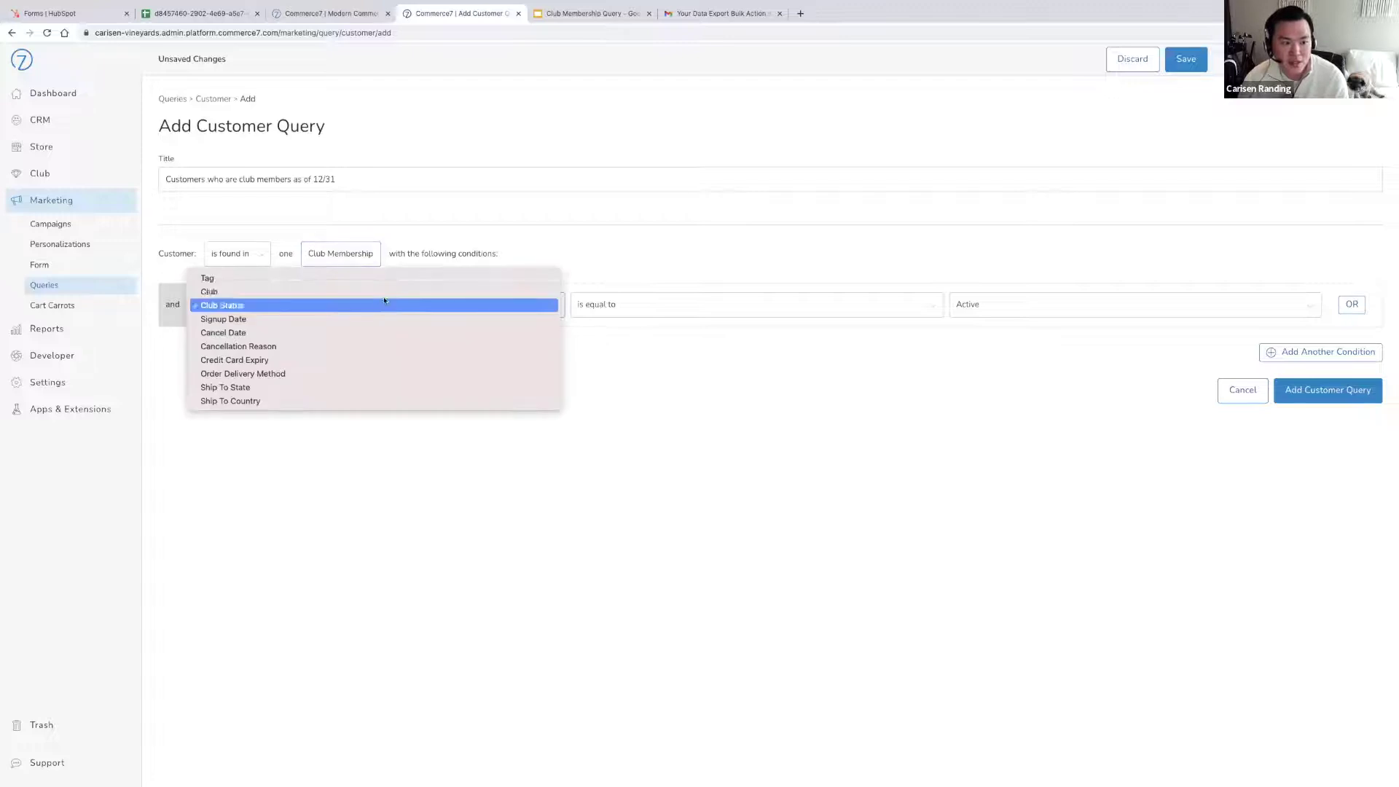
pyautogui.click(385, 281)
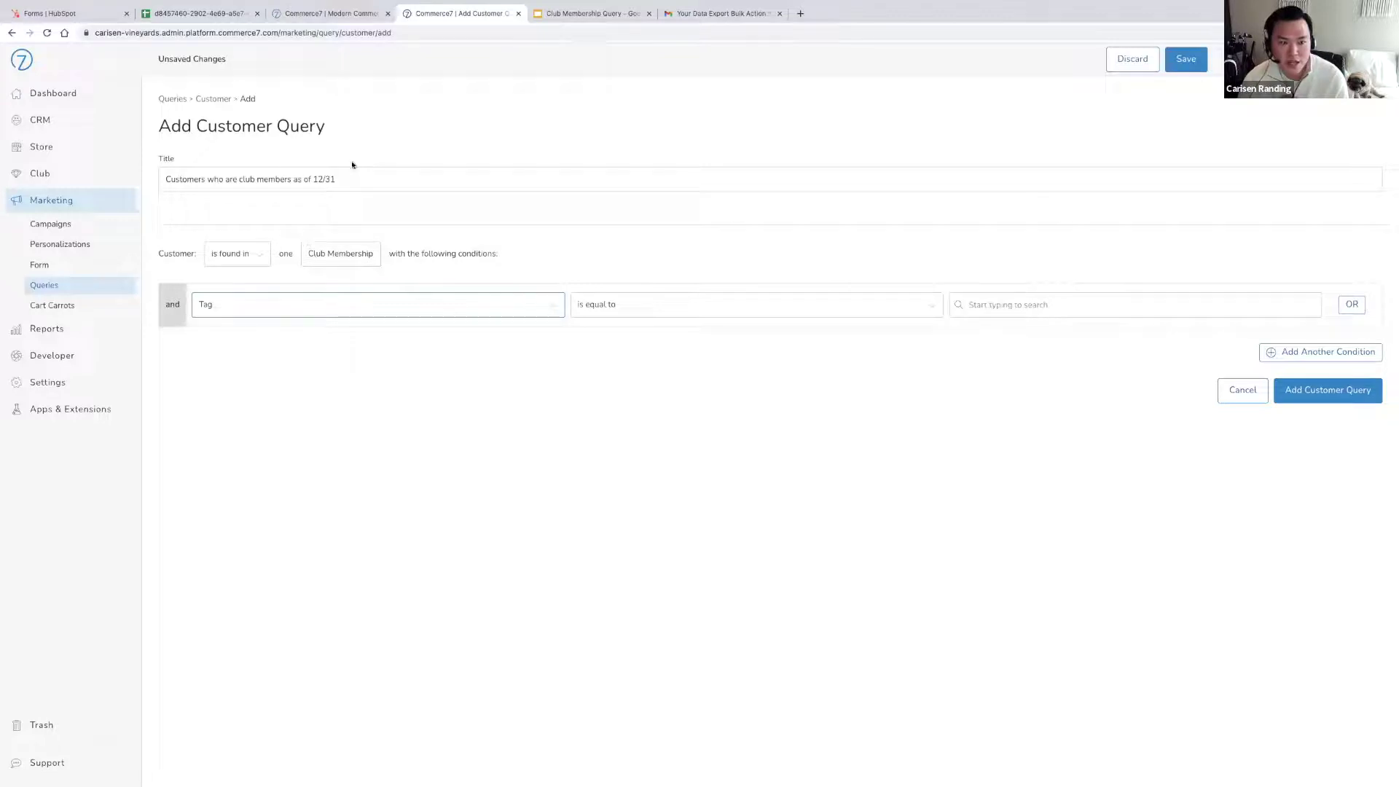
pyautogui.click(1085, 310)
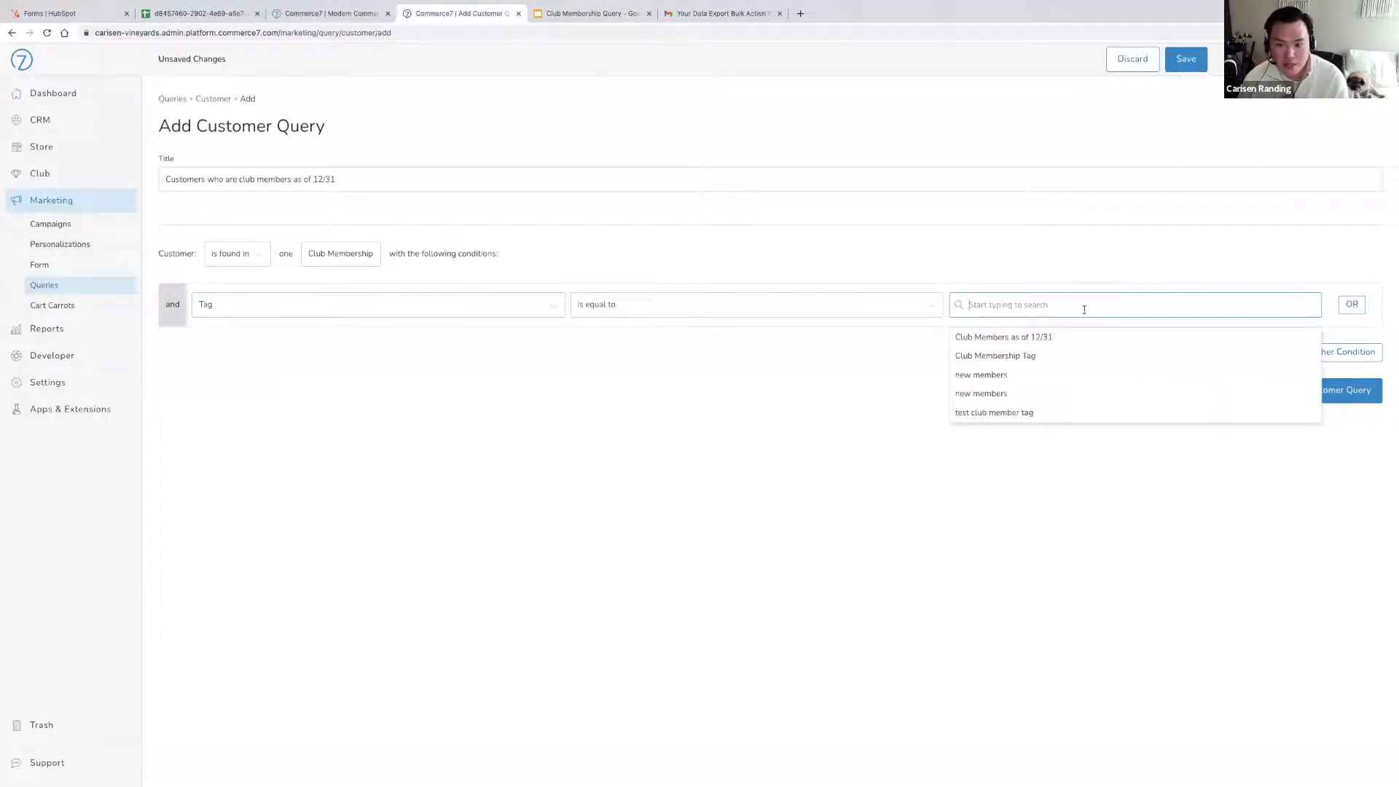
pyautogui.click(1048, 336)
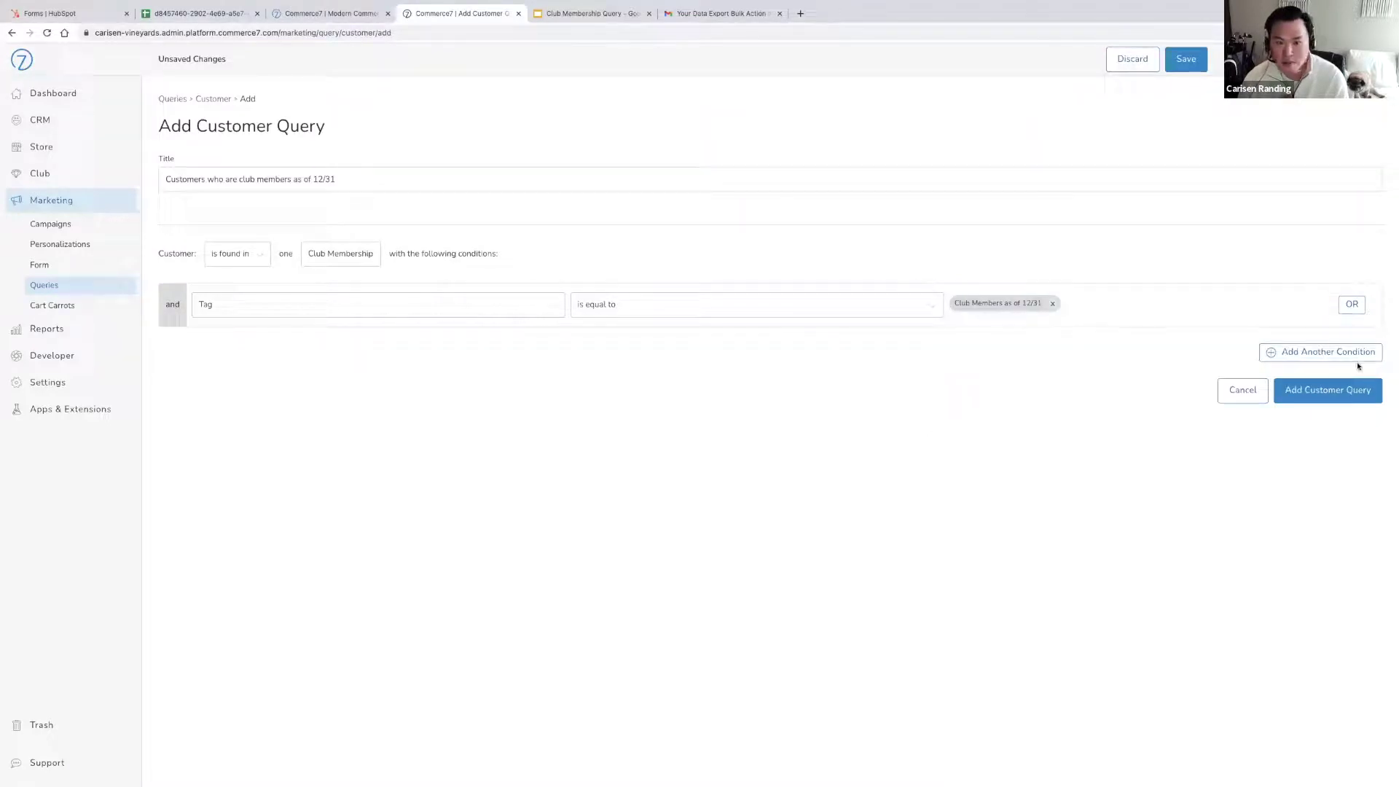
pyautogui.click(1331, 393)
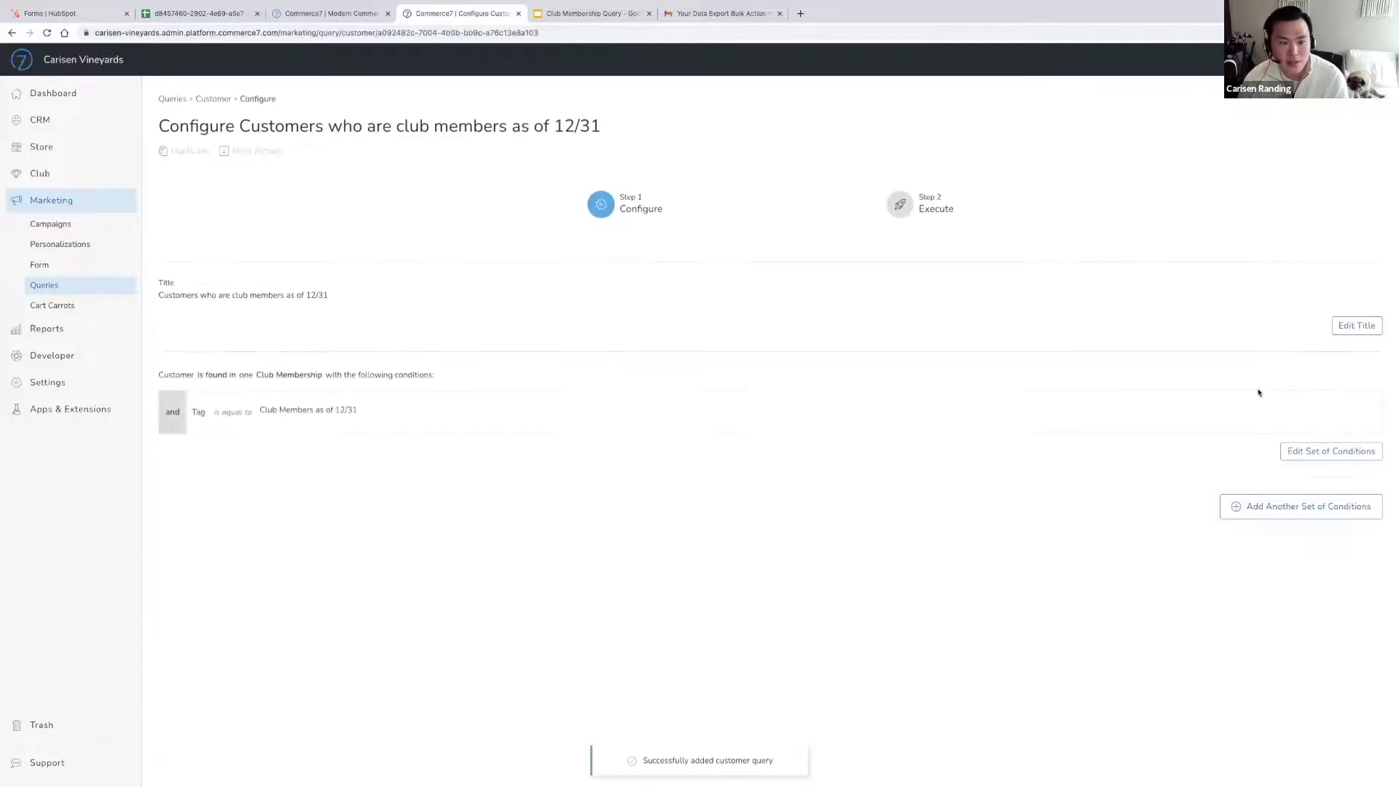
# Create a tag titled "Customers who are club members as of 12/31" from the new customer query
pyautogui.click(904, 211)
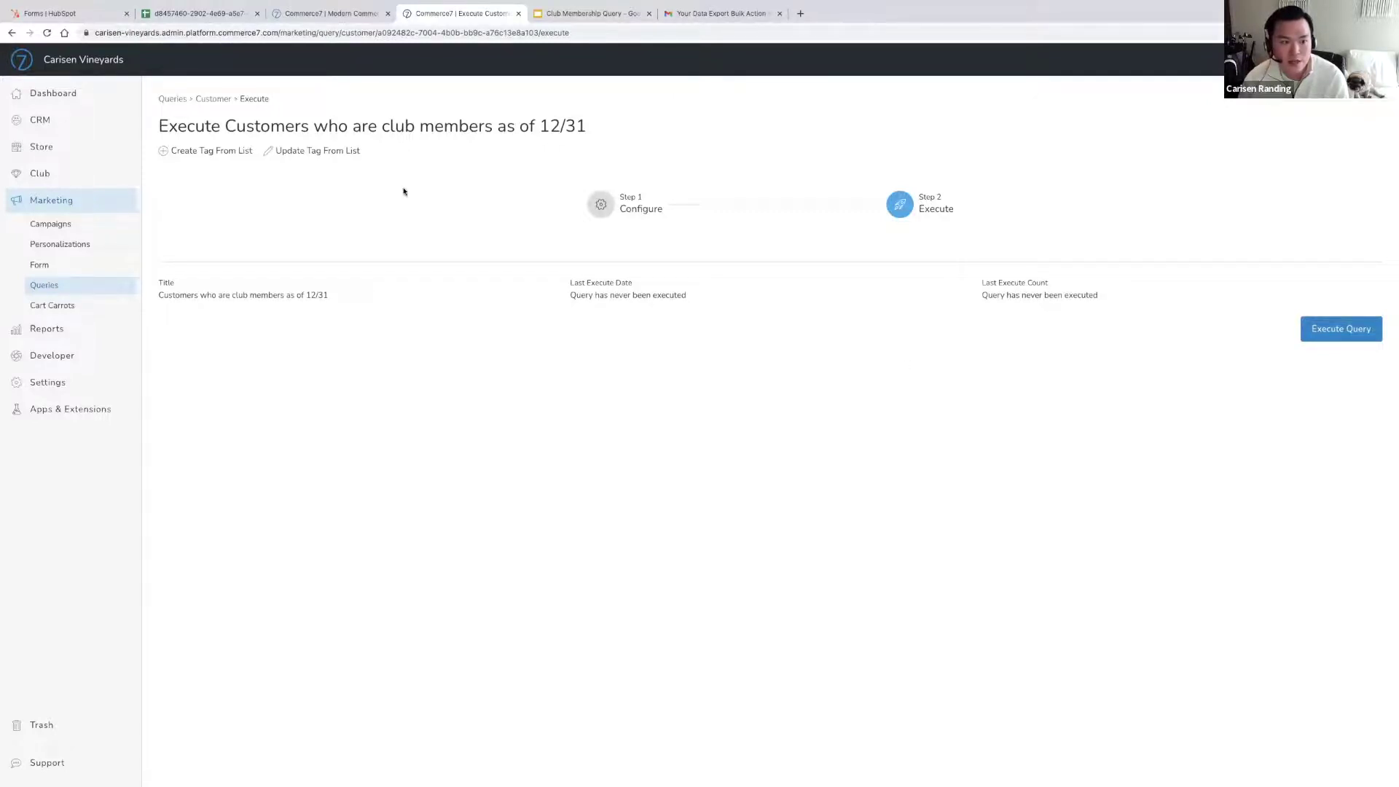
pyautogui.click(201, 152)
pyautogui.click(595, 419)
pyautogui.write('Customer')
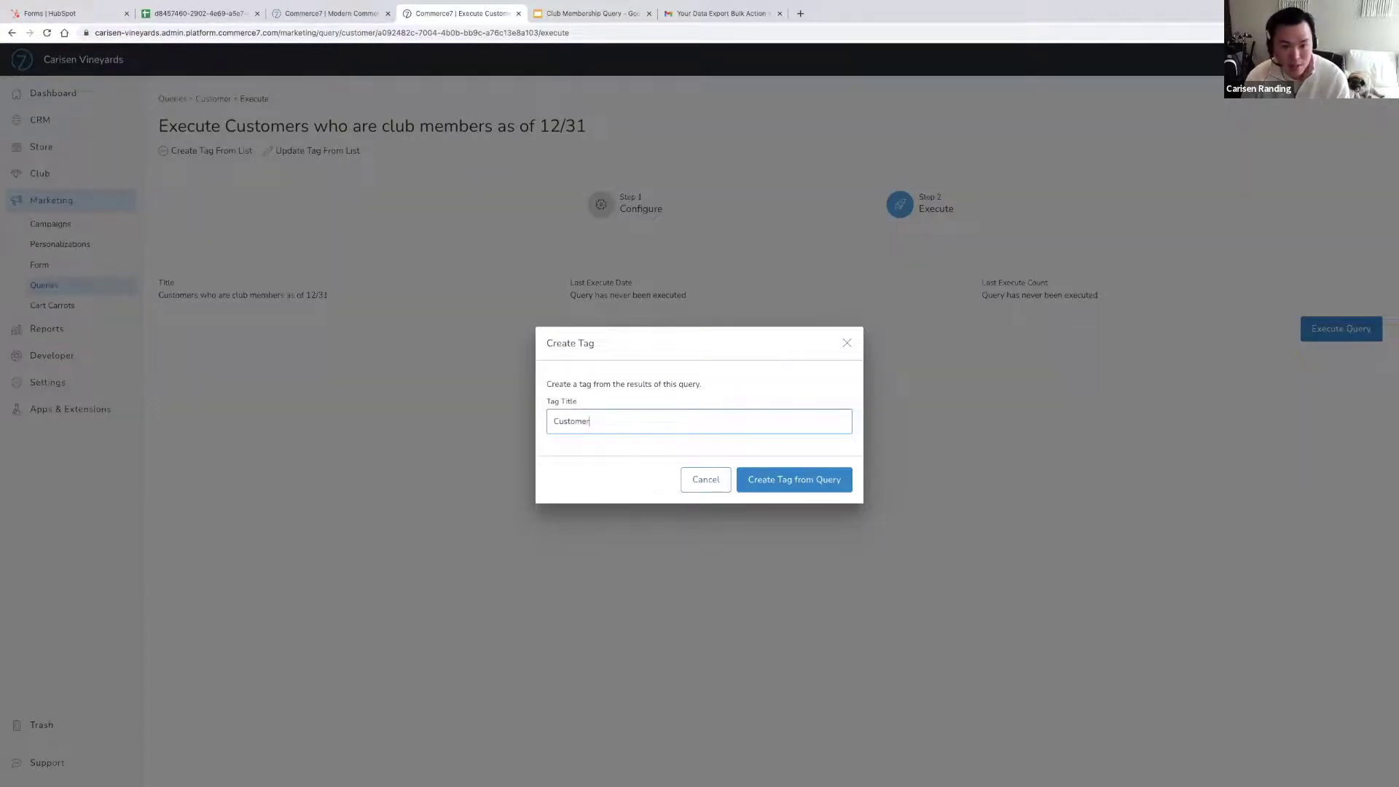
pyautogui.write('s who are clu')
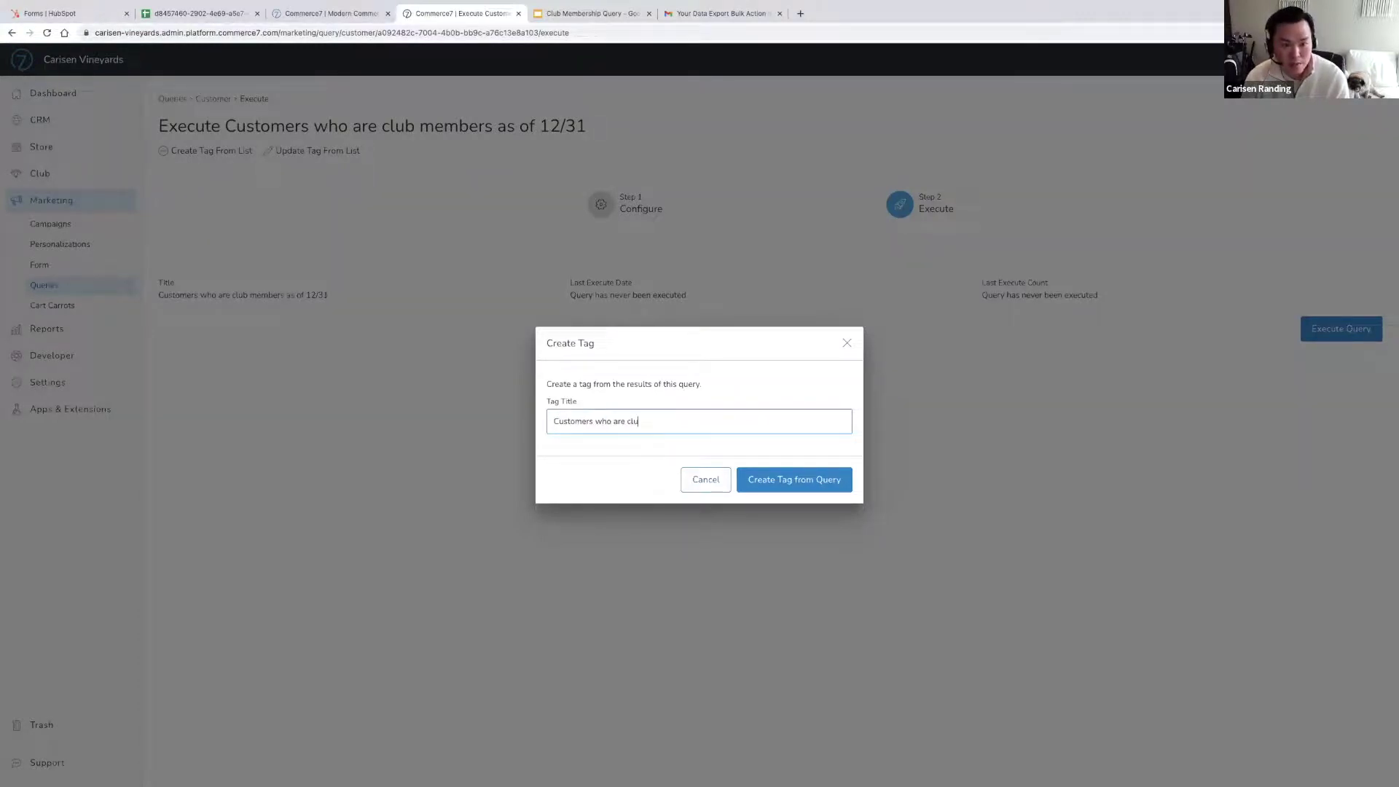
pyautogui.write('b members')
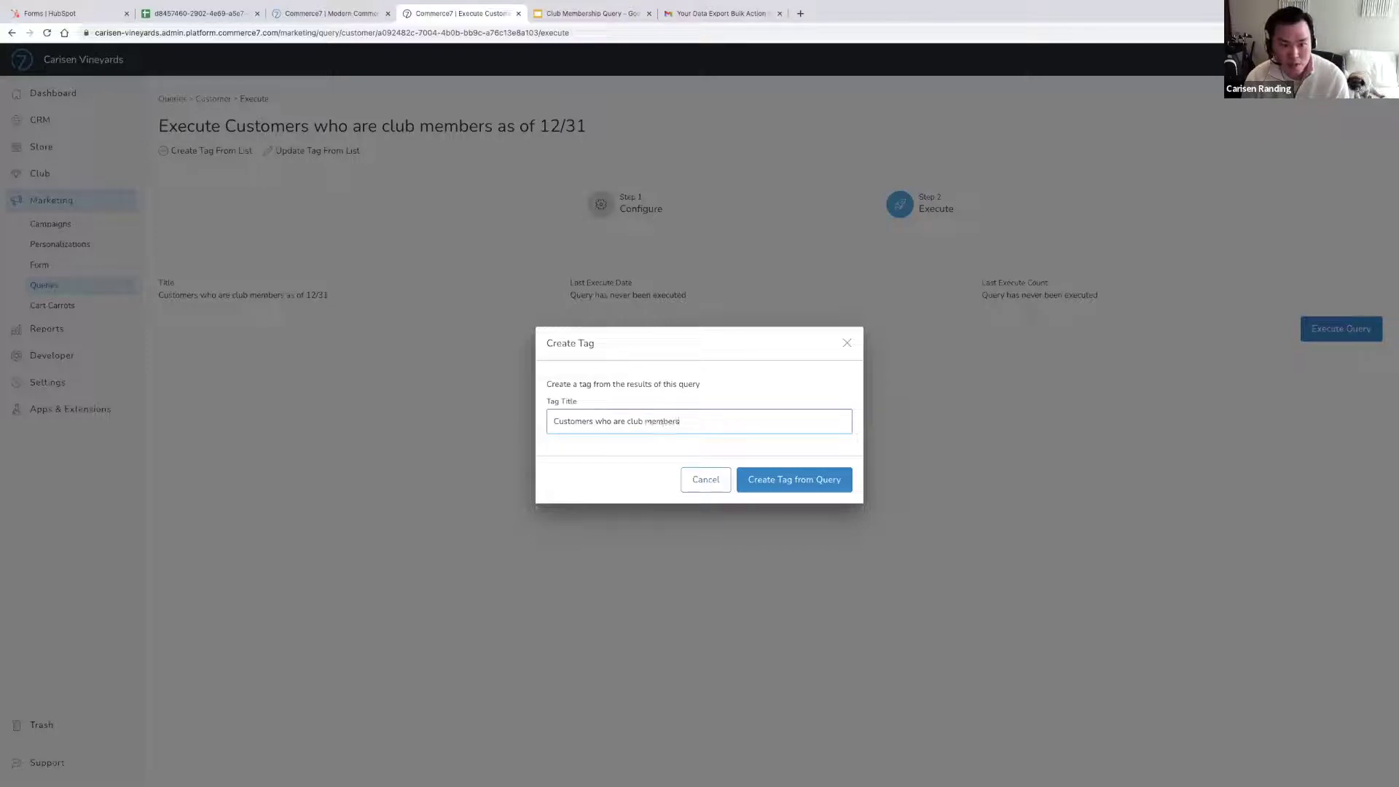
pyautogui.write(' as of 12/31')
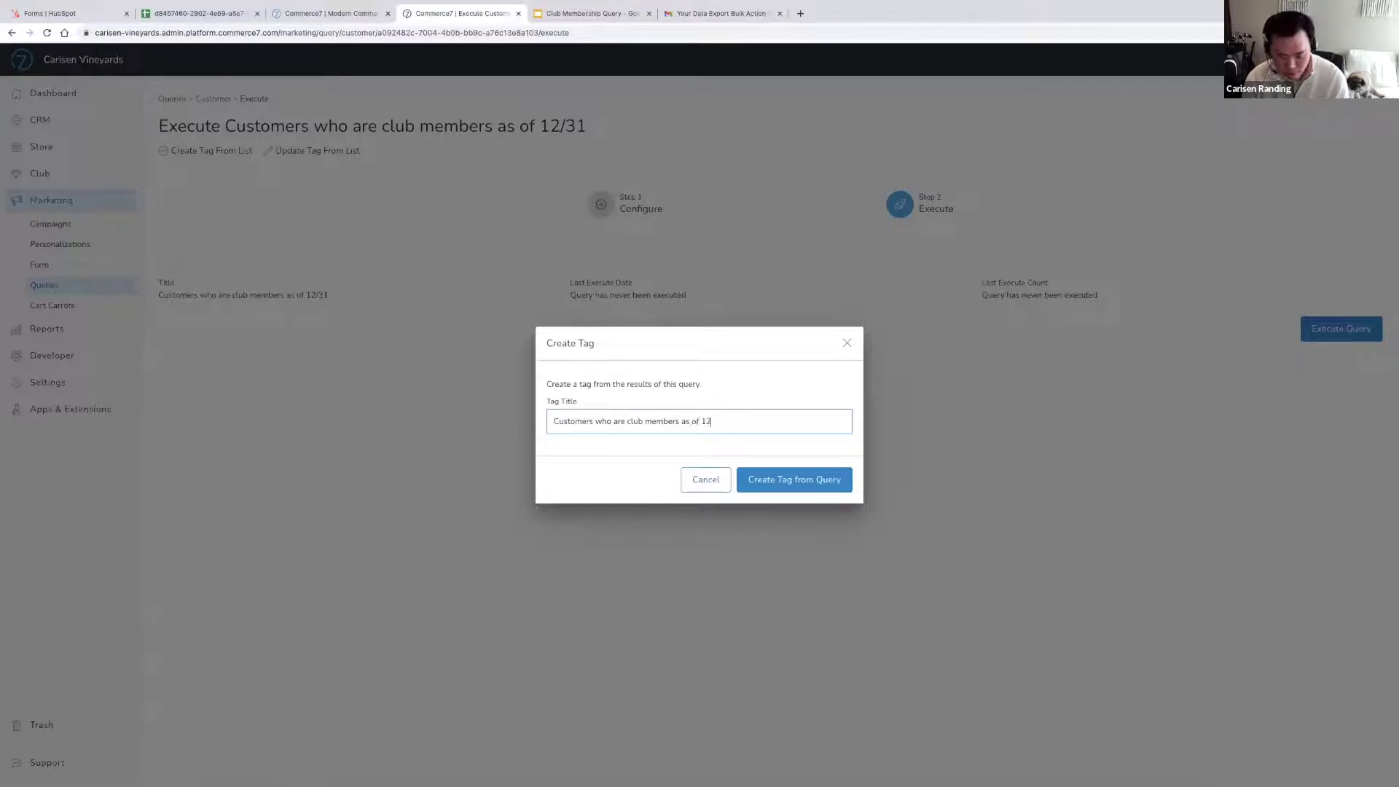
pyautogui.click(820, 487)
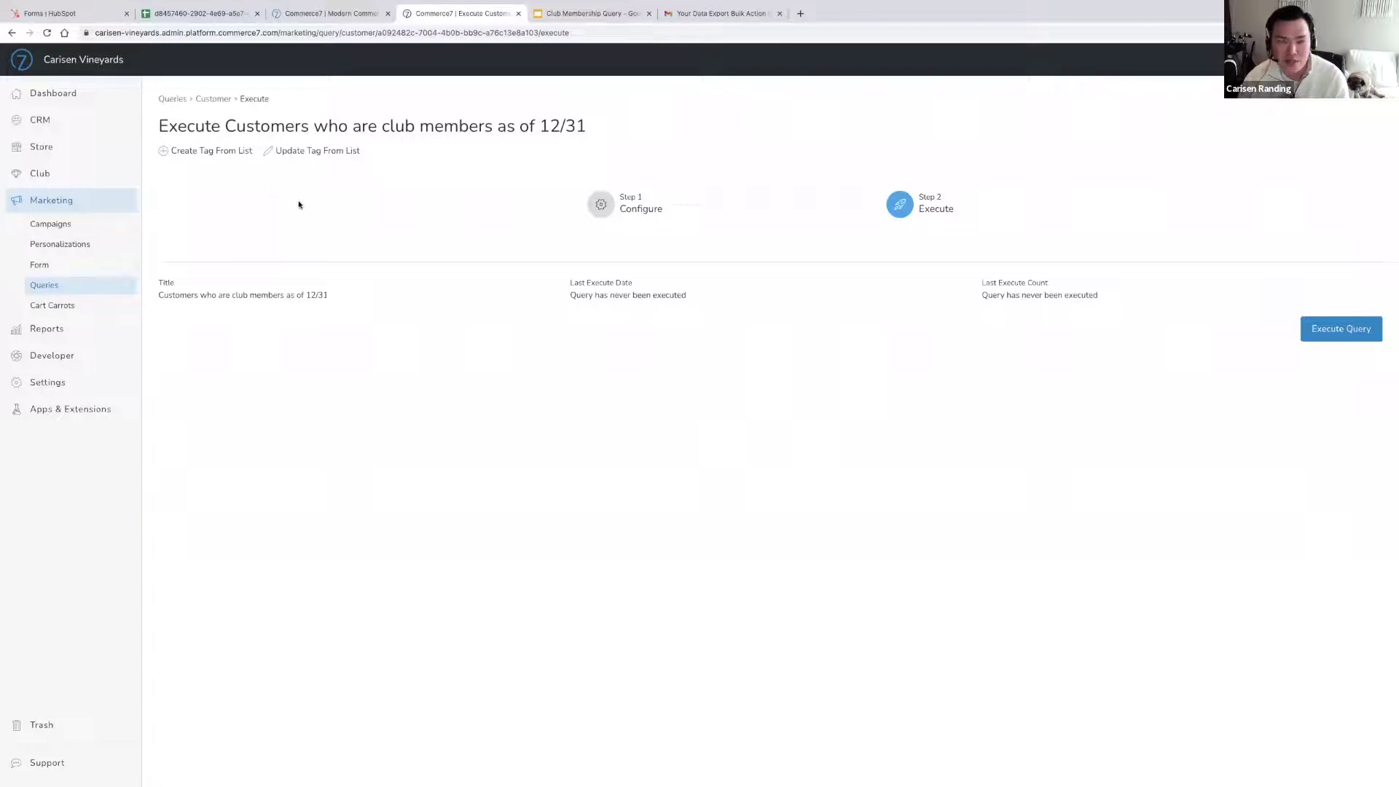
# Check the Acquisition Channel slide, then start a new order query with the condition Channel is equal to POS
pyautogui.click(592, 13)
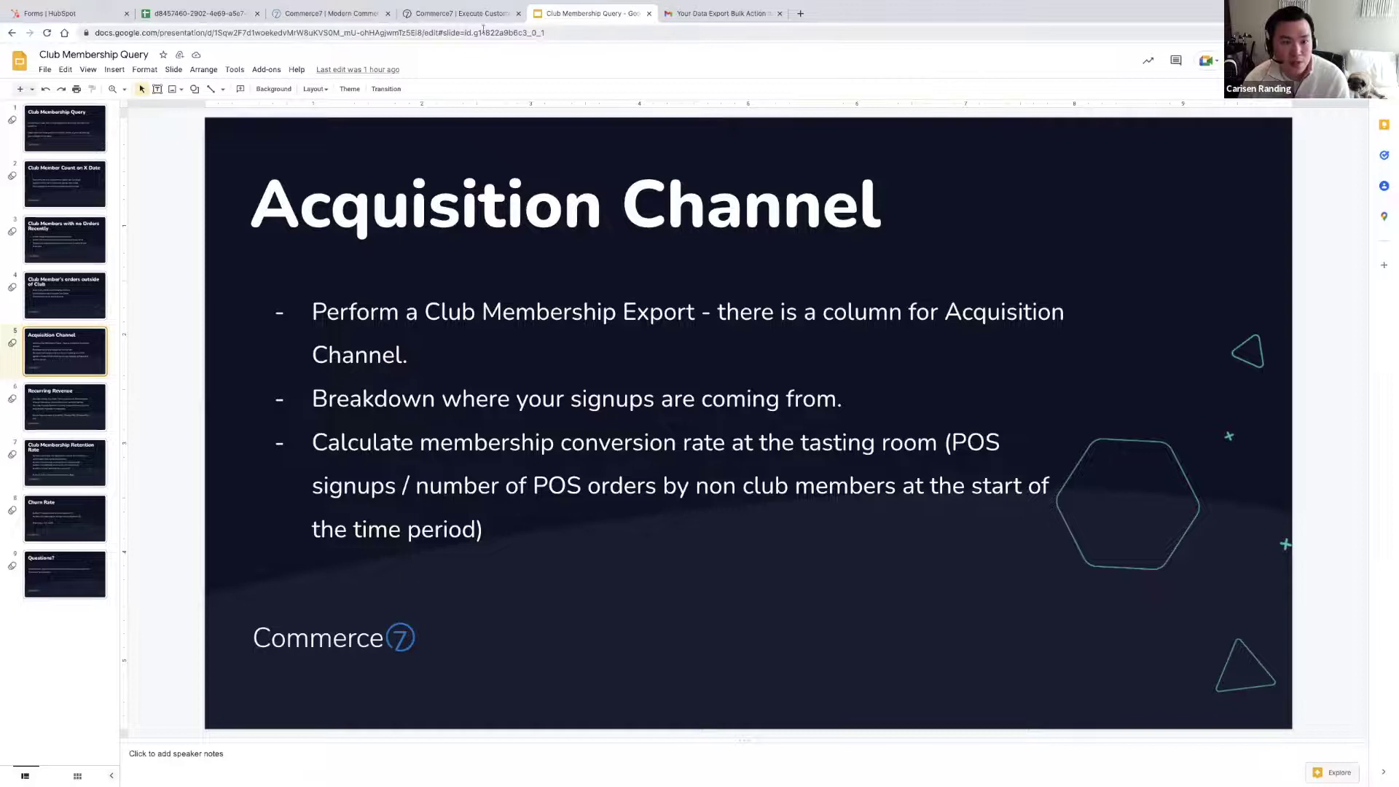
pyautogui.click(462, 14)
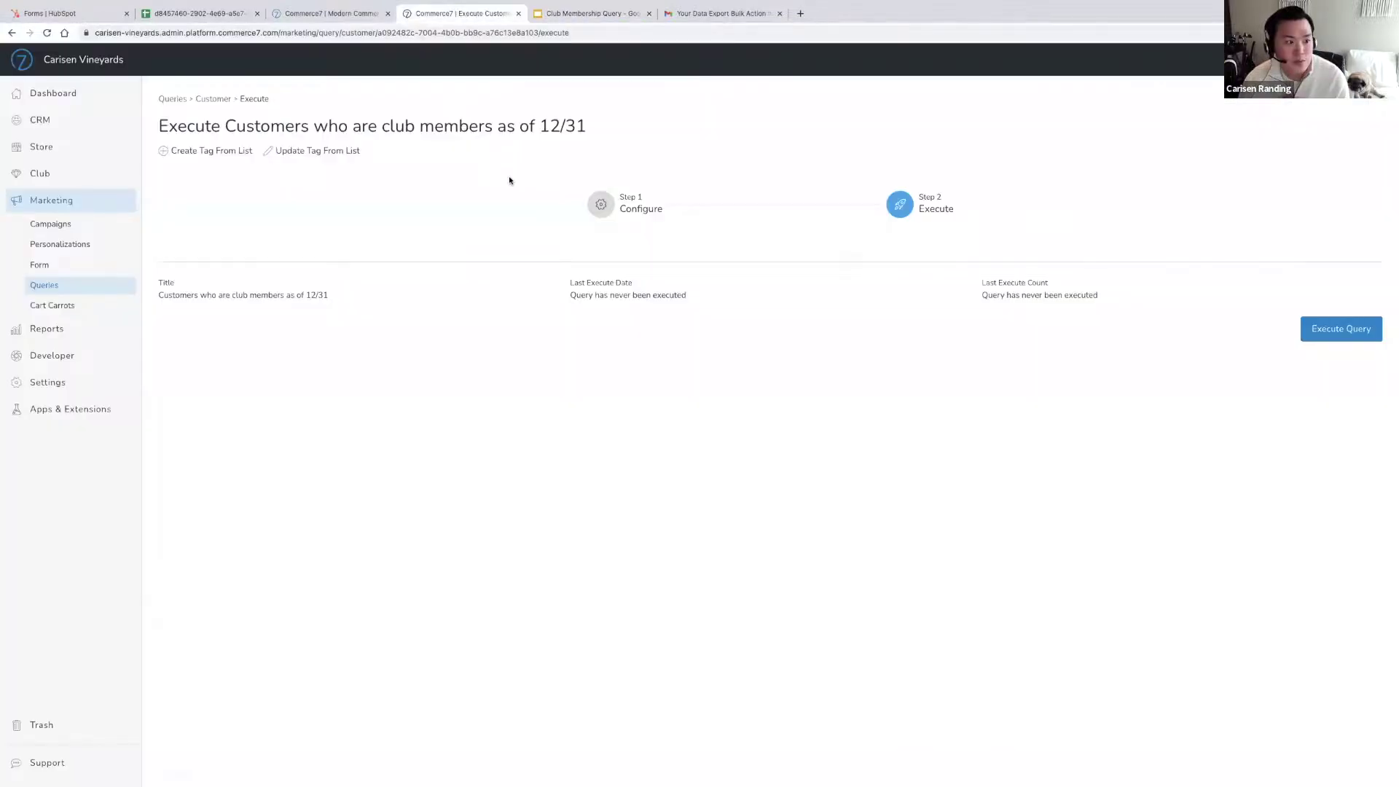
pyautogui.click(63, 287)
pyautogui.click(217, 109)
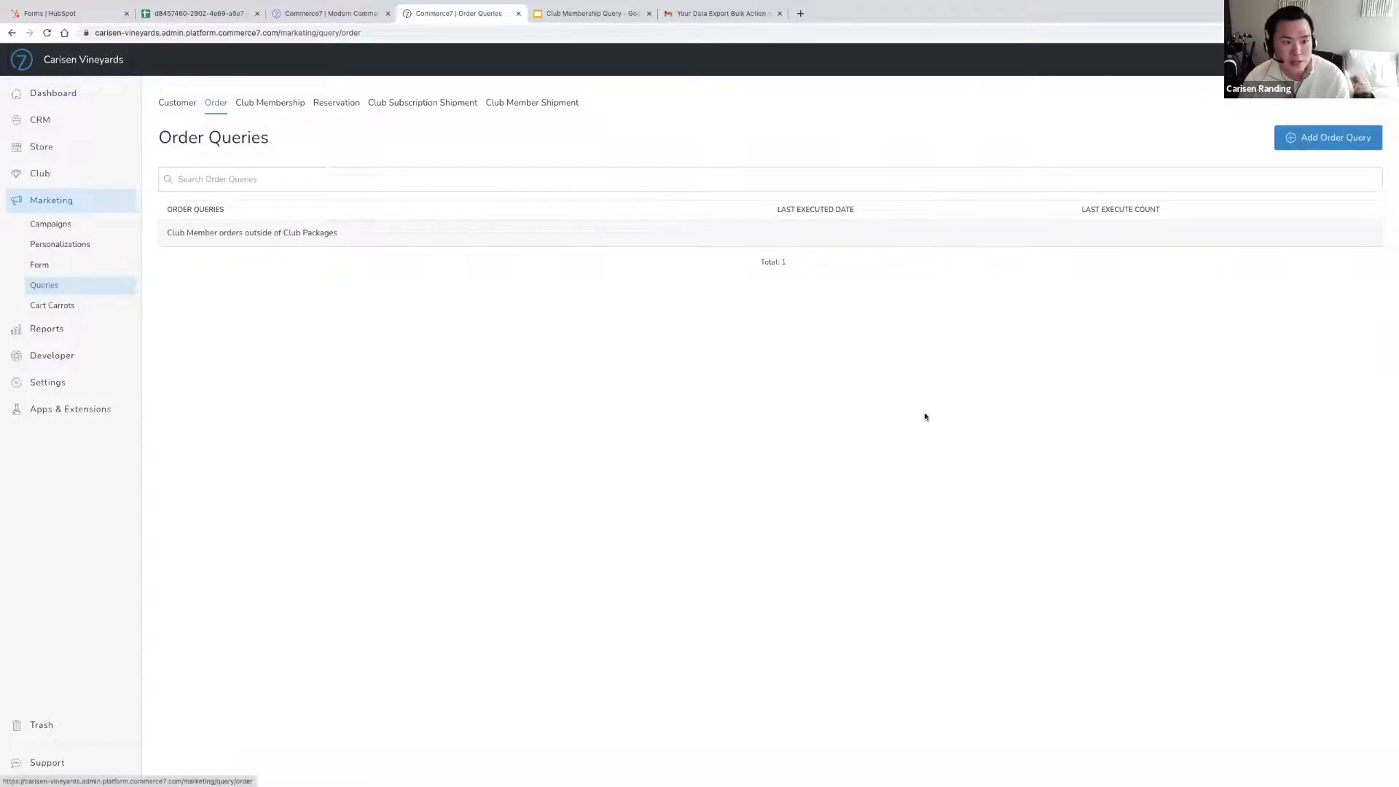
pyautogui.click(1311, 141)
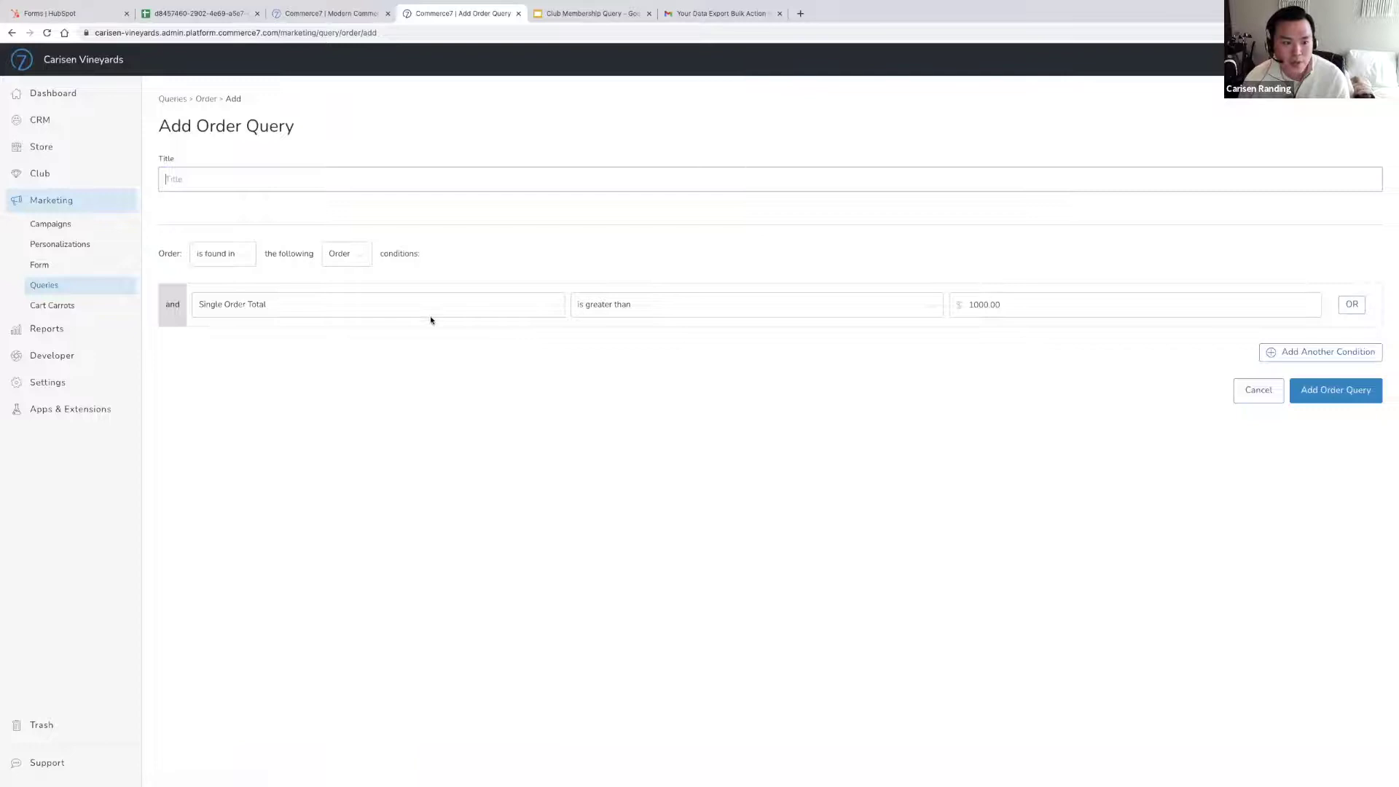
pyautogui.click(425, 311)
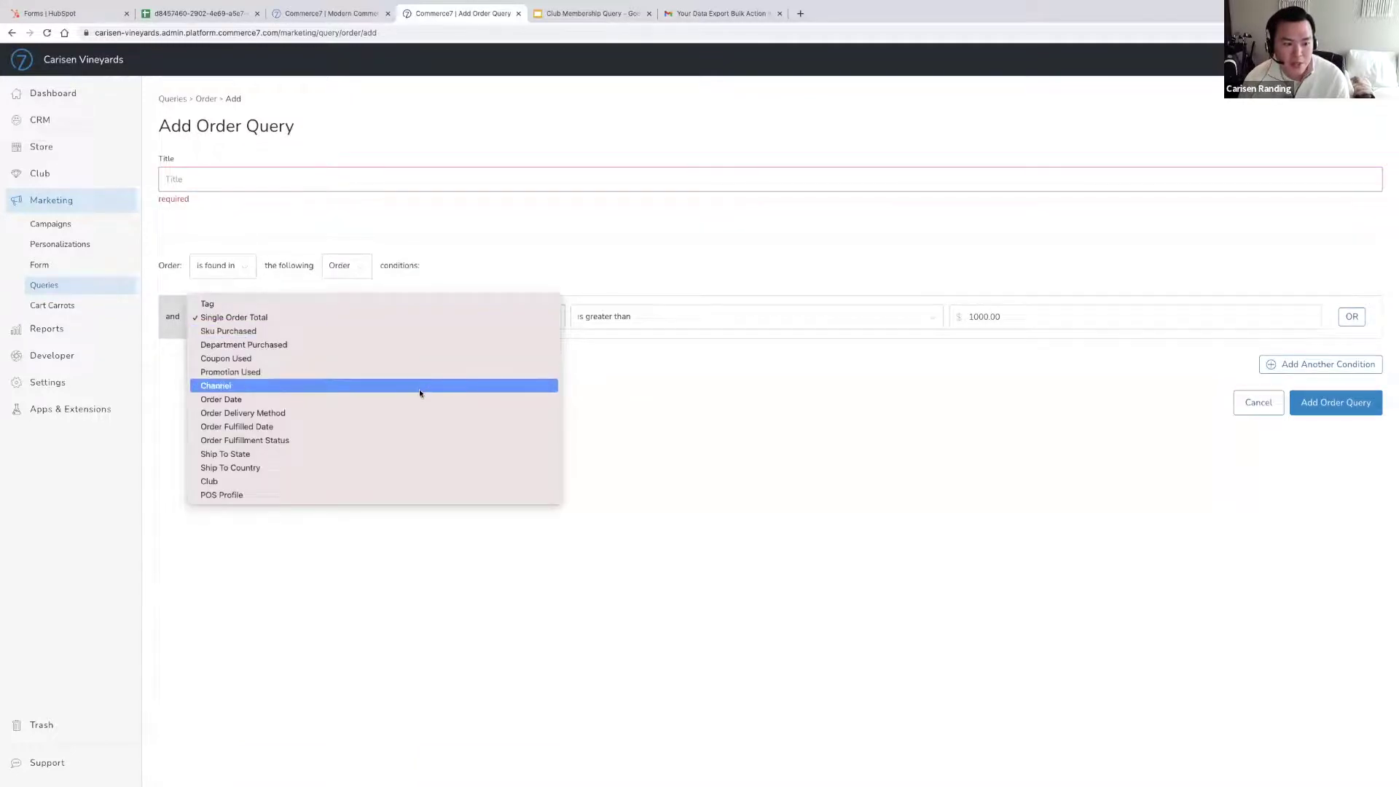
pyautogui.click(420, 386)
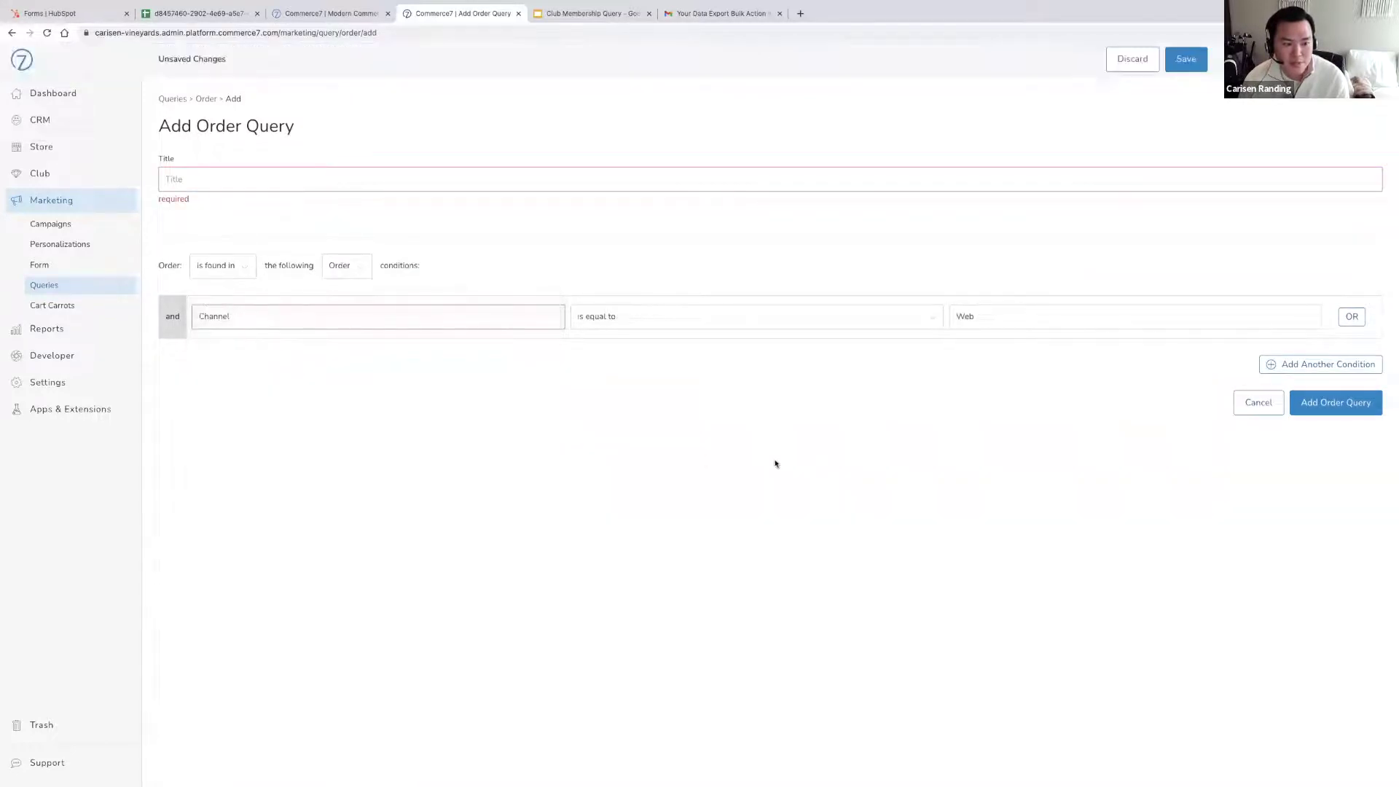
pyautogui.click(1010, 311)
pyautogui.click(1009, 310)
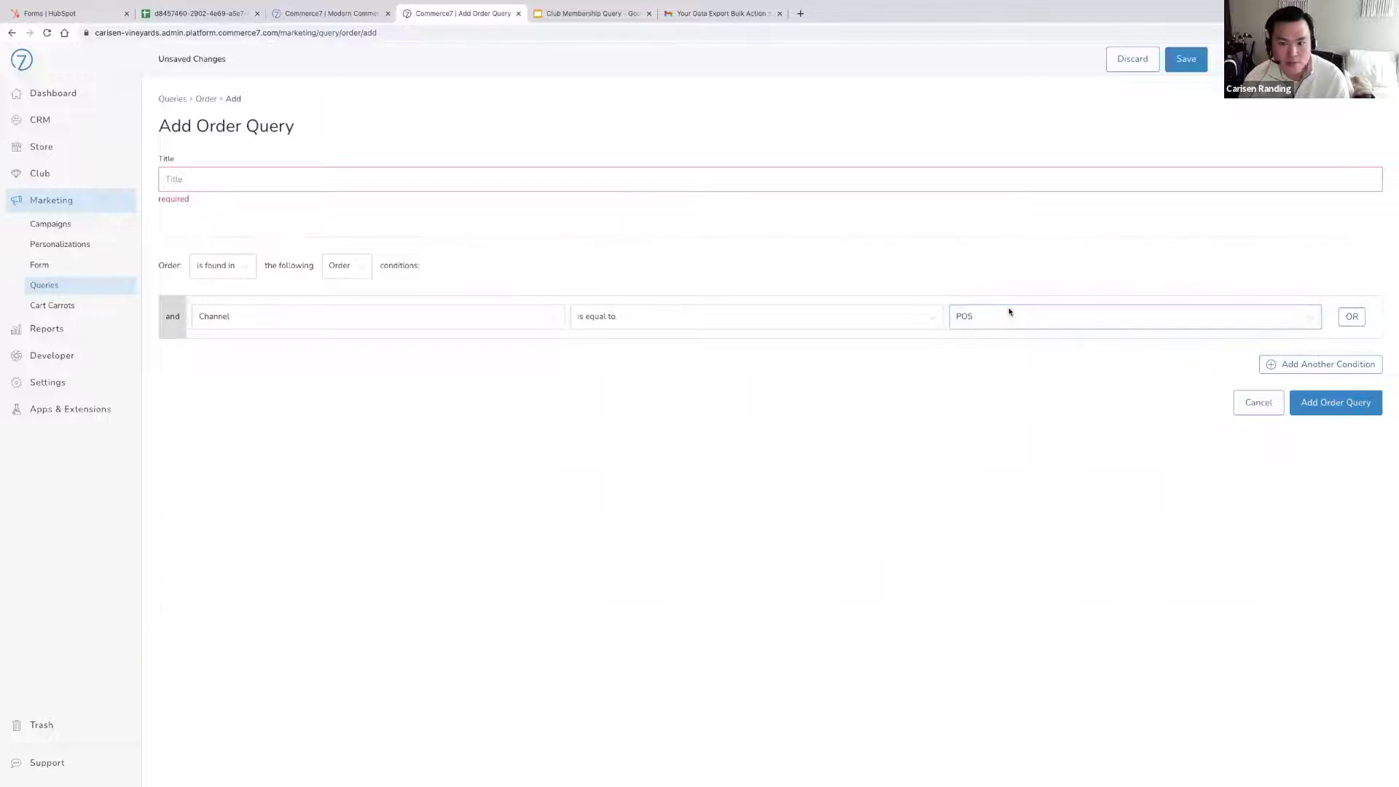
# Title the order query "POS Orders by non-members as of 12/31" and save it
pyautogui.click(381, 172)
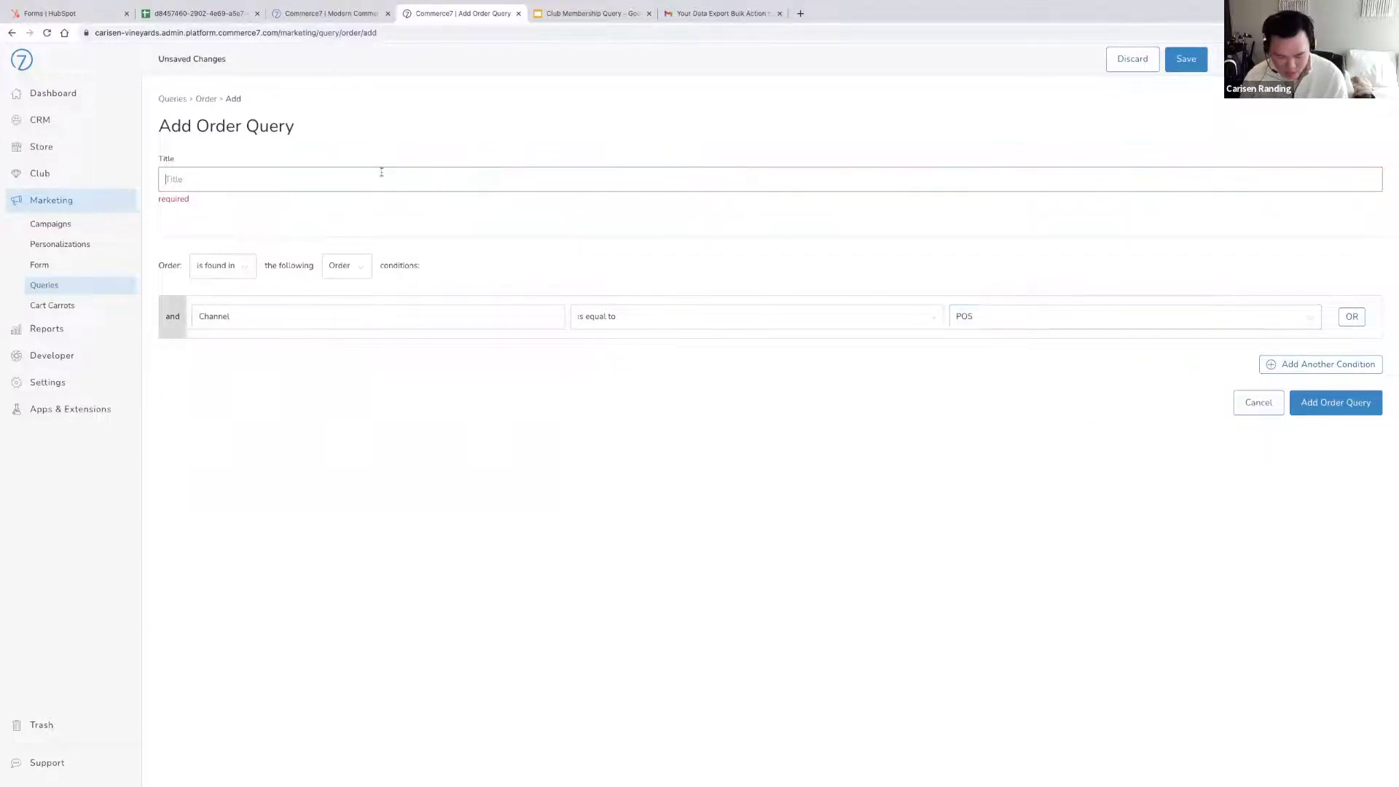
pyautogui.write('POS Ord')
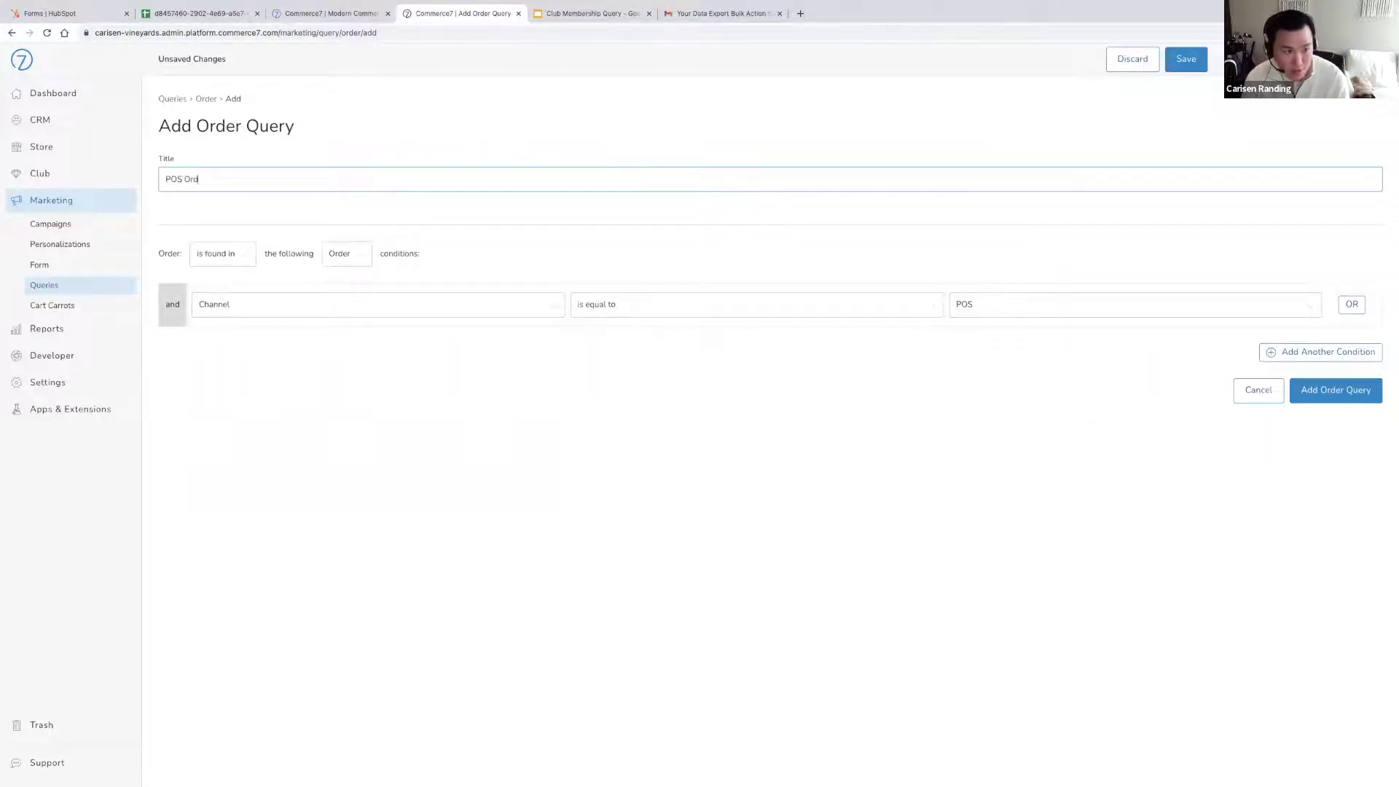
pyautogui.write('ers by no')
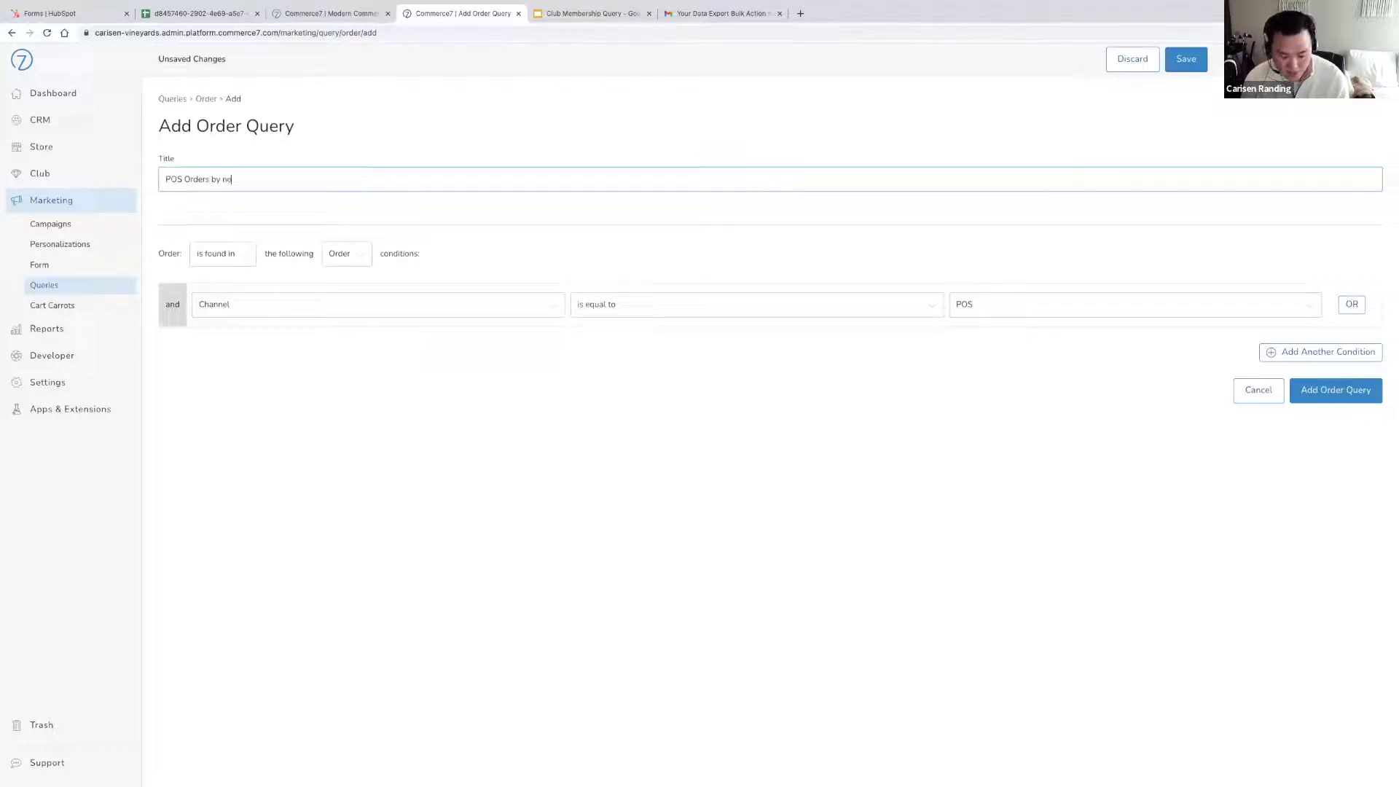
pyautogui.write('n-members as of')
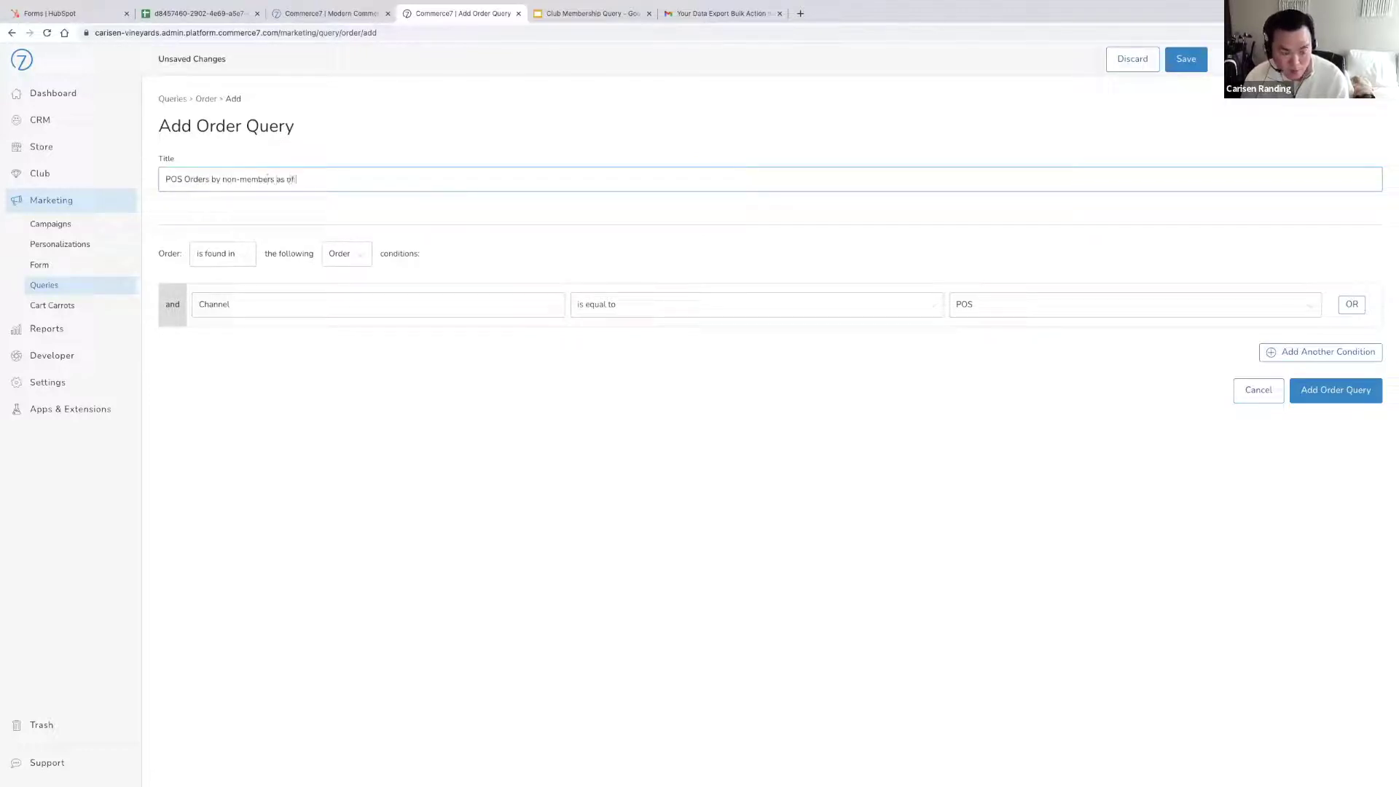
pyautogui.write(' 12/31')
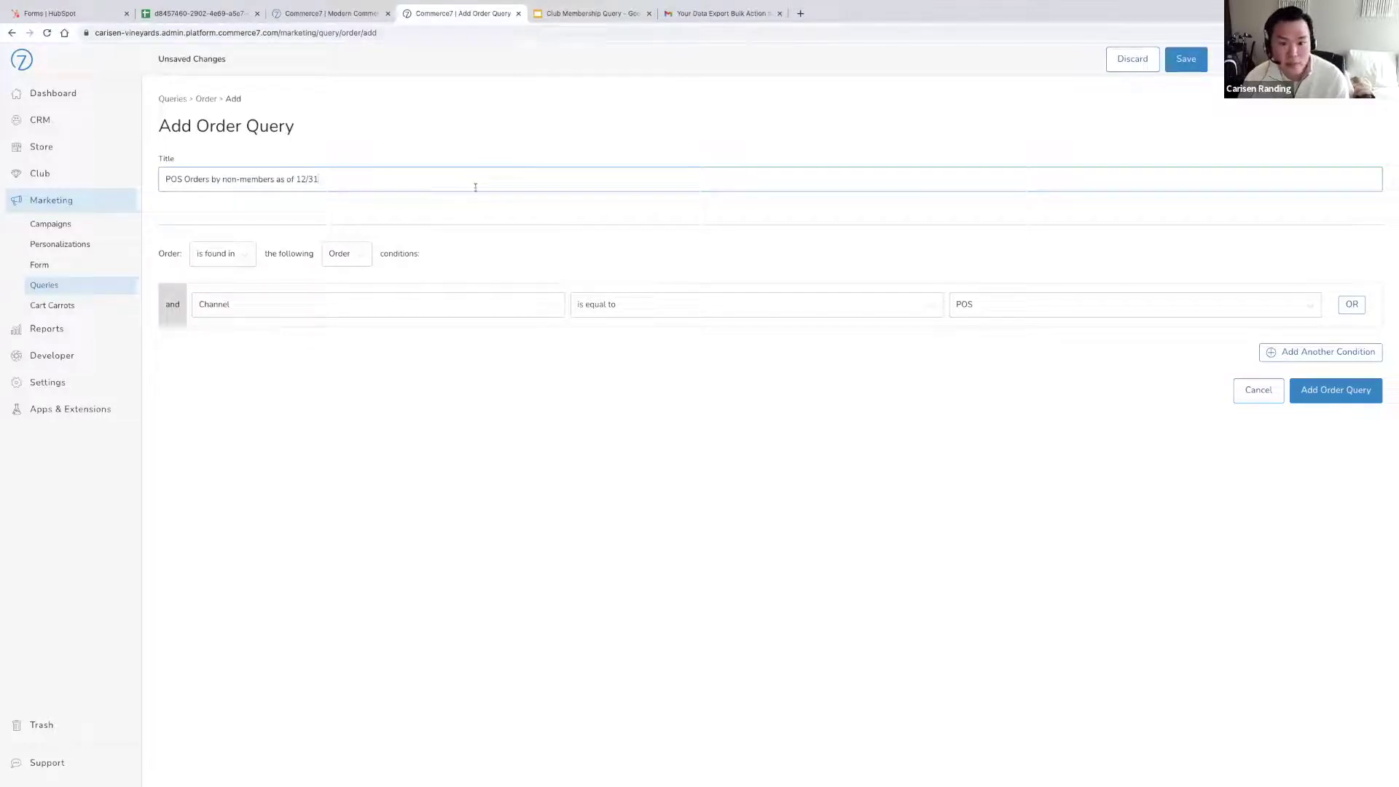
pyautogui.click(1339, 398)
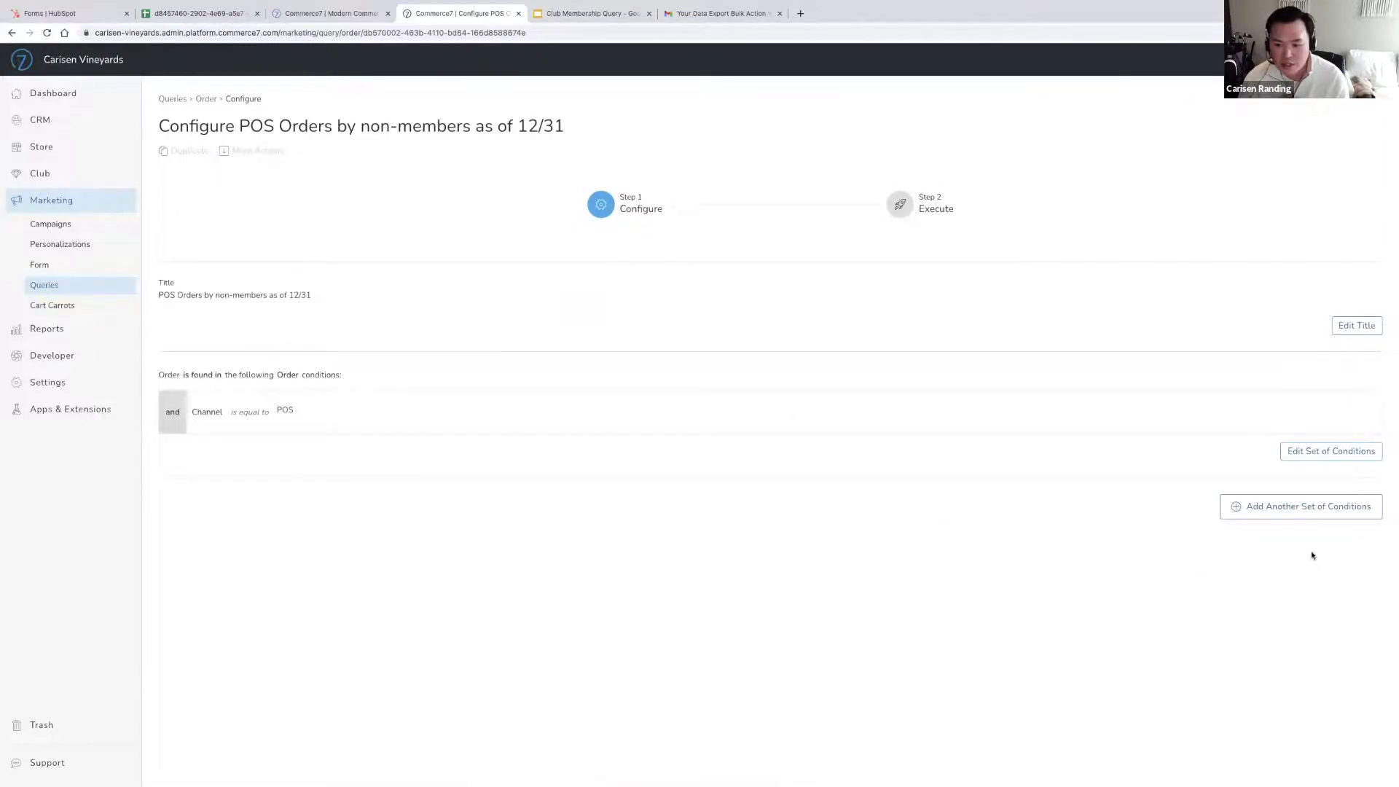
# Add another set of conditions to the order query for orders not found in one Customer
pyautogui.click(1292, 512)
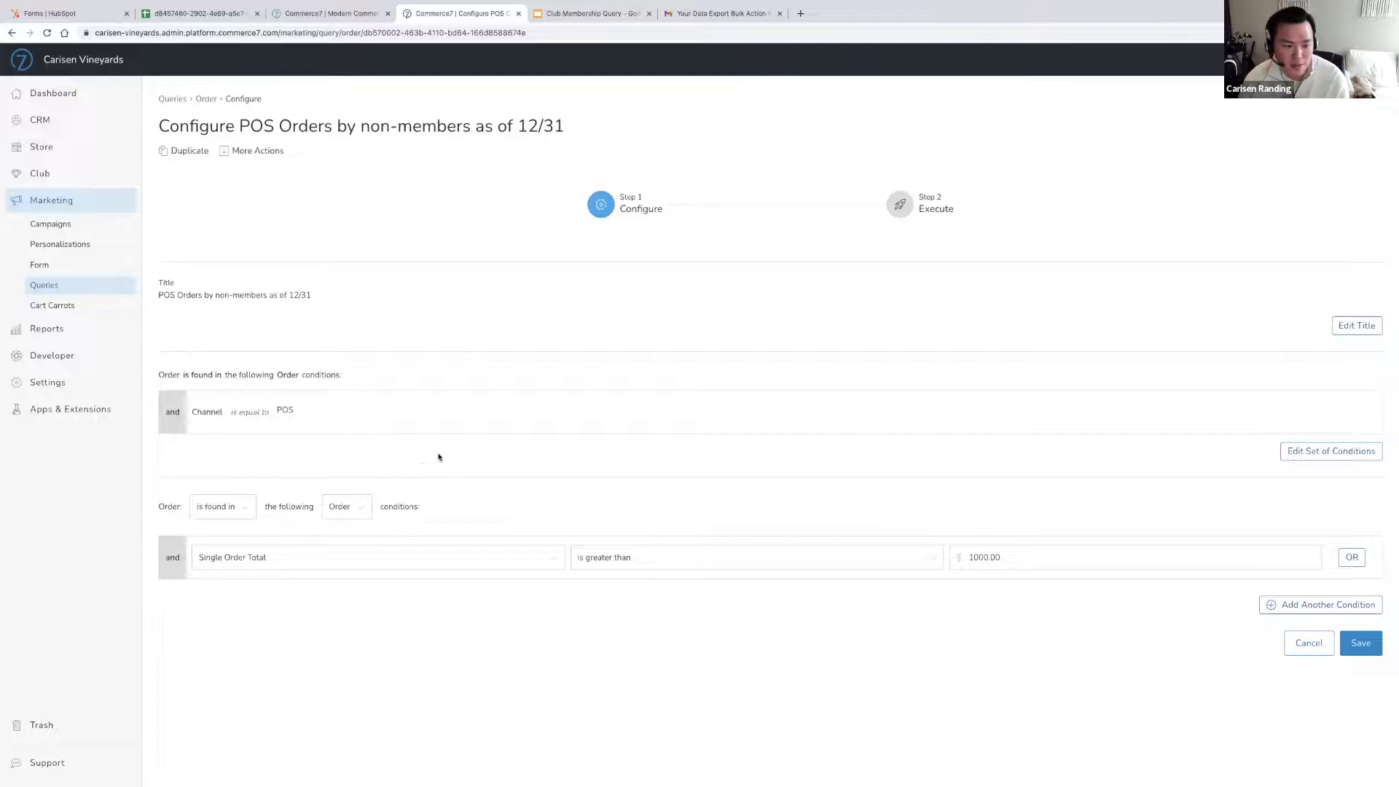
pyautogui.click(344, 510)
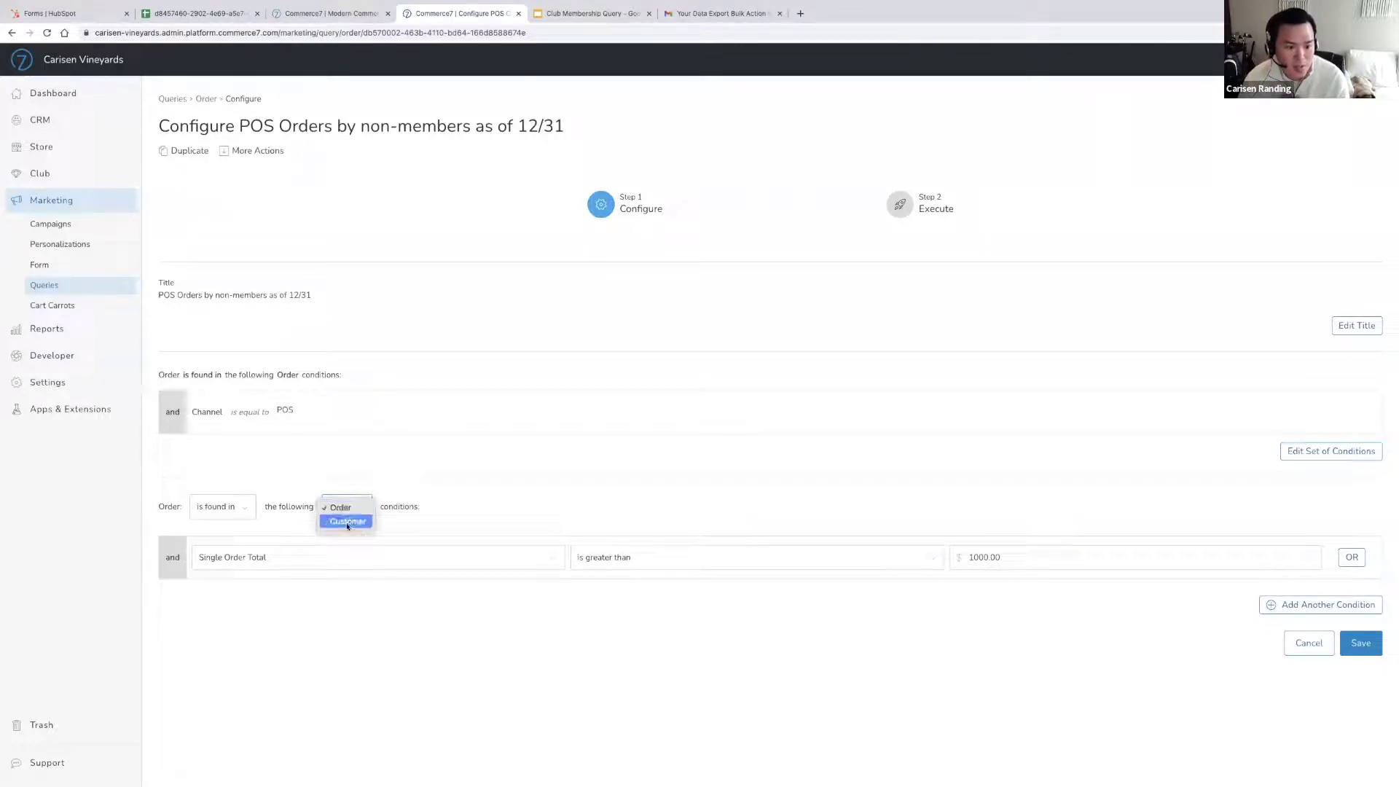
pyautogui.click(347, 522)
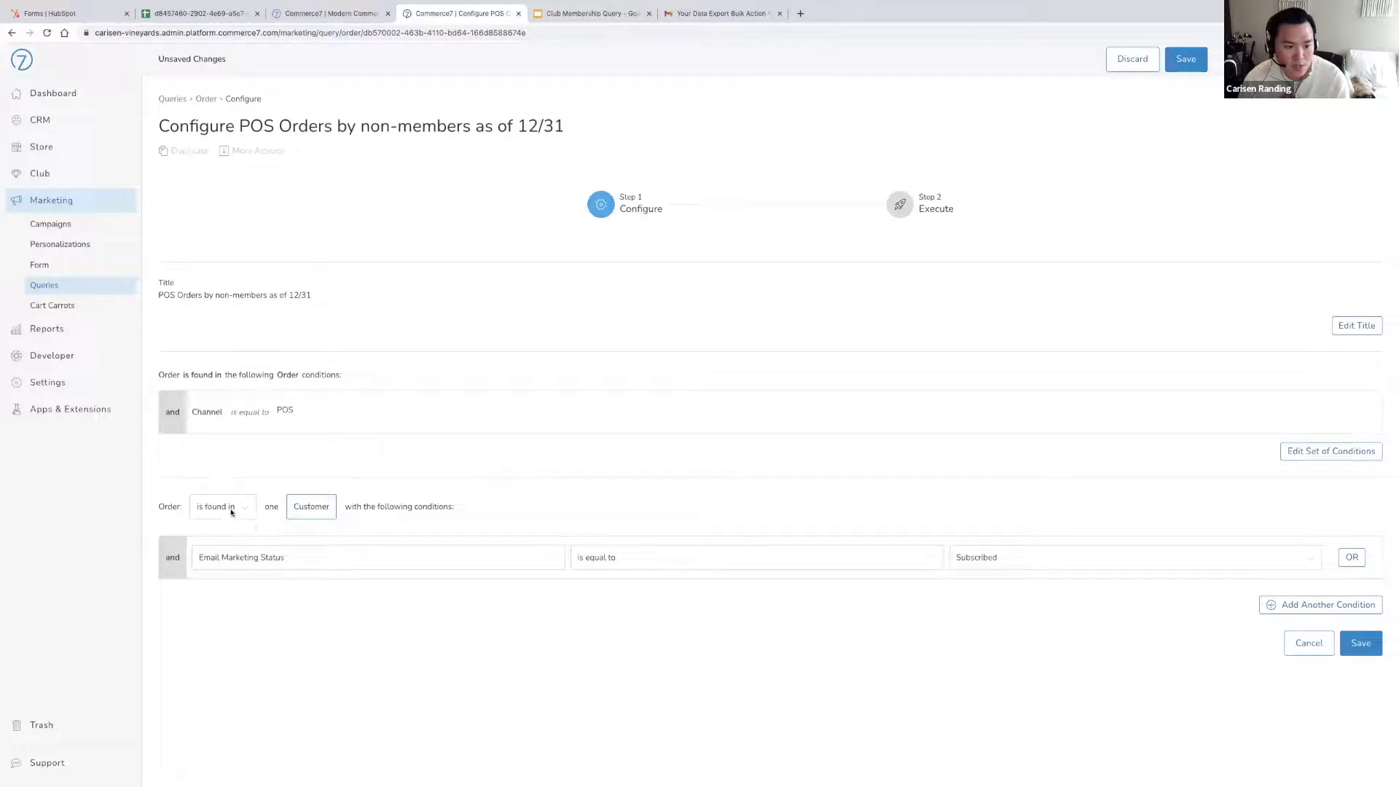
pyautogui.click(231, 513)
pyautogui.click(228, 522)
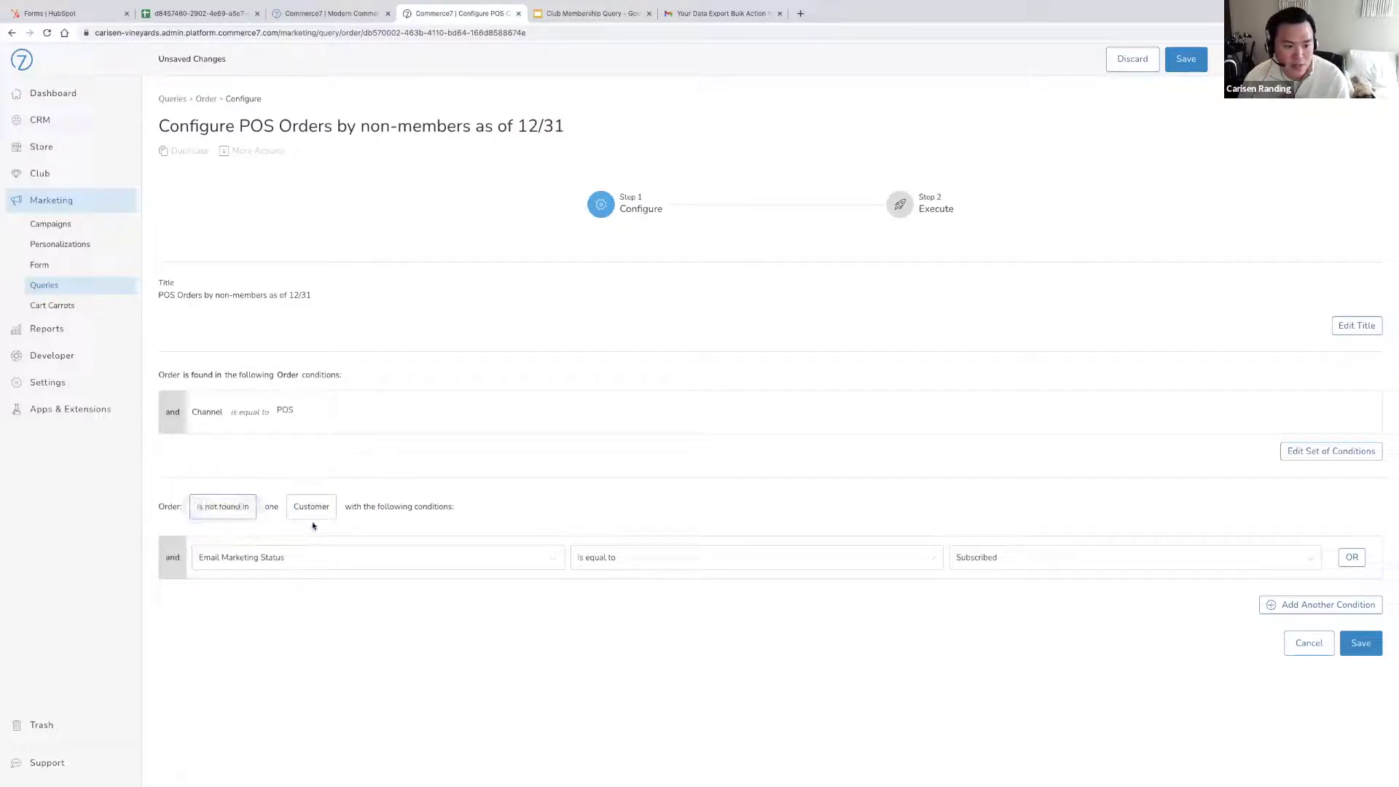
# Set the customer condition to Tag is equal to "Customers who are club members as of 12/31" and save the set
pyautogui.click(411, 563)
pyautogui.click(410, 548)
pyautogui.click(1043, 559)
pyautogui.scroll(-1, 1024, 594)
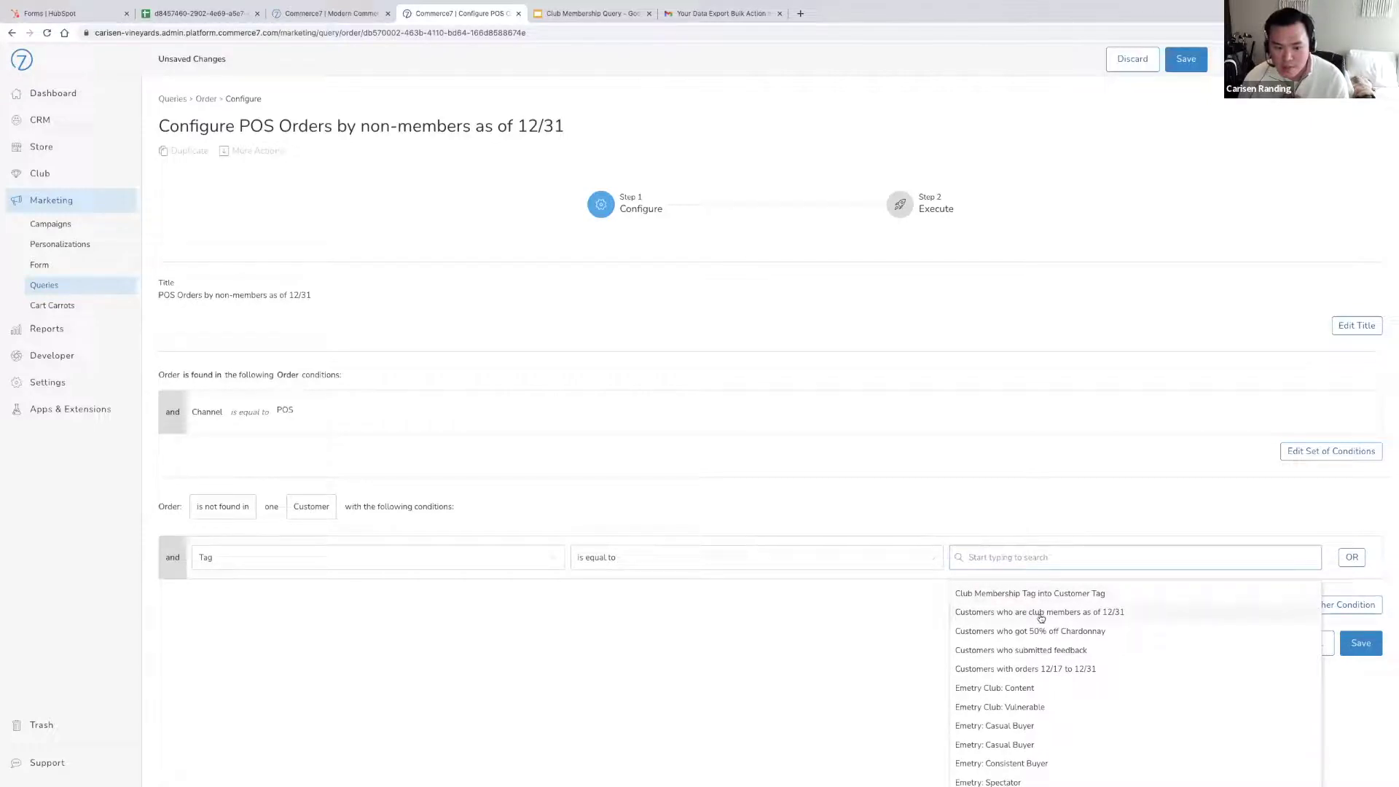
pyautogui.click(1041, 616)
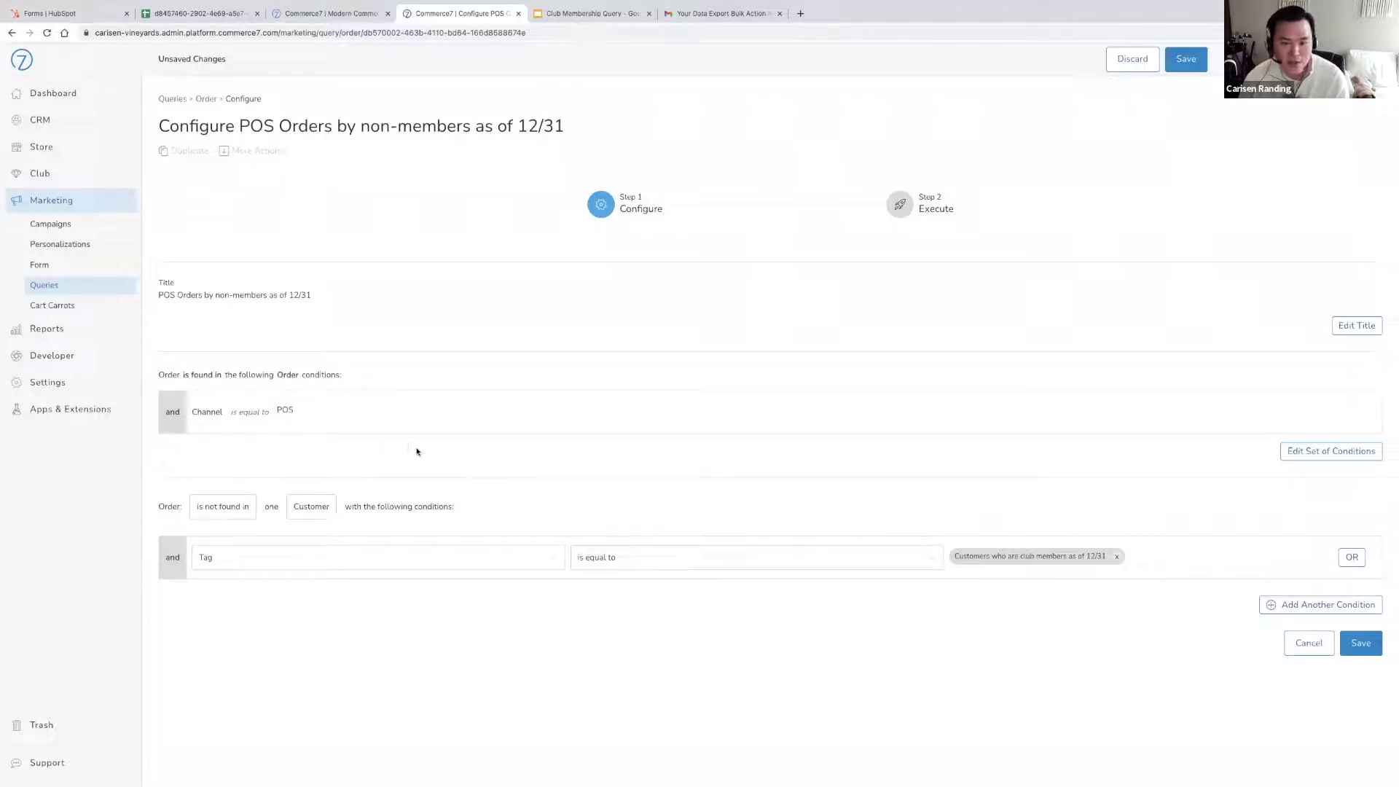
pyautogui.click(1361, 645)
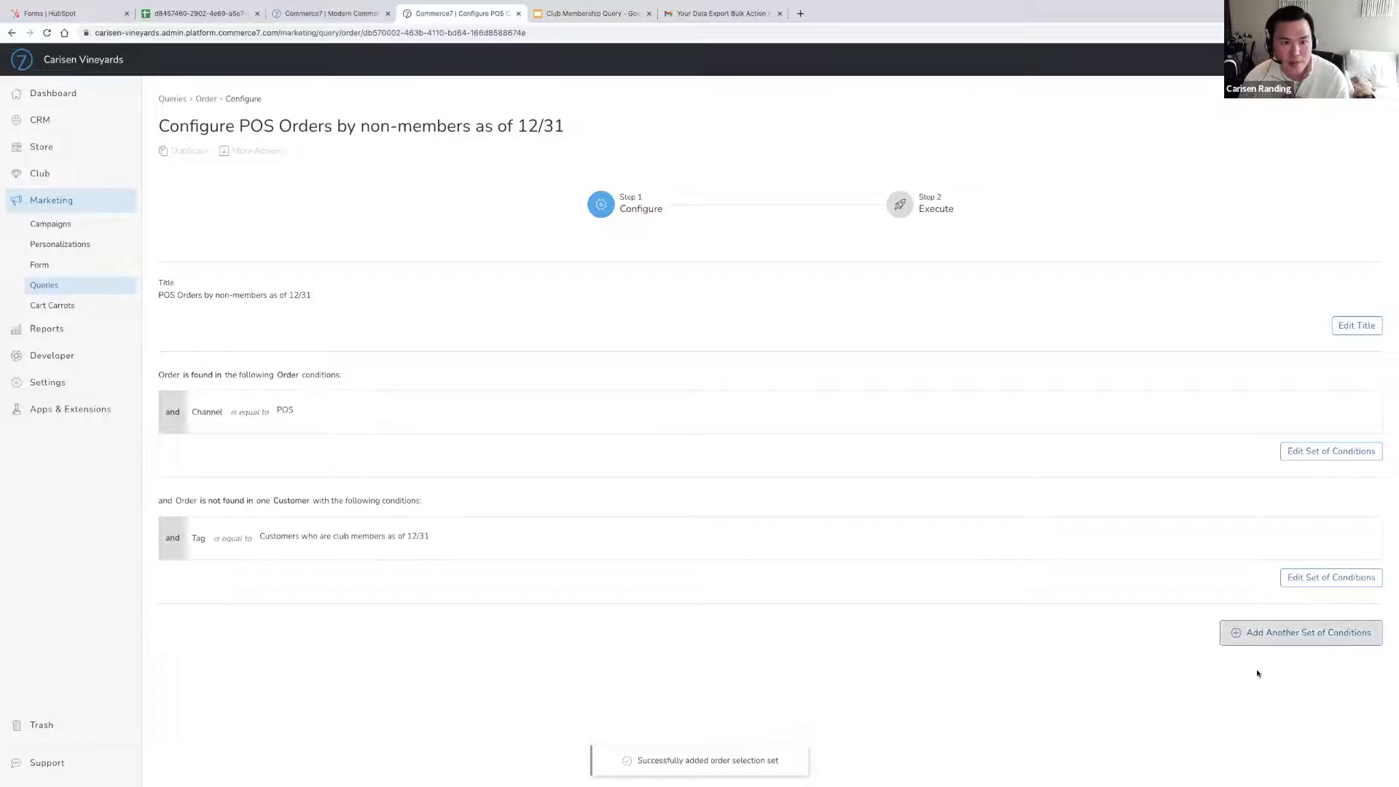
# Switch to the Club Membership Query presentation in Google Slides to review the tasting room conversion formula
pyautogui.click(588, 17)
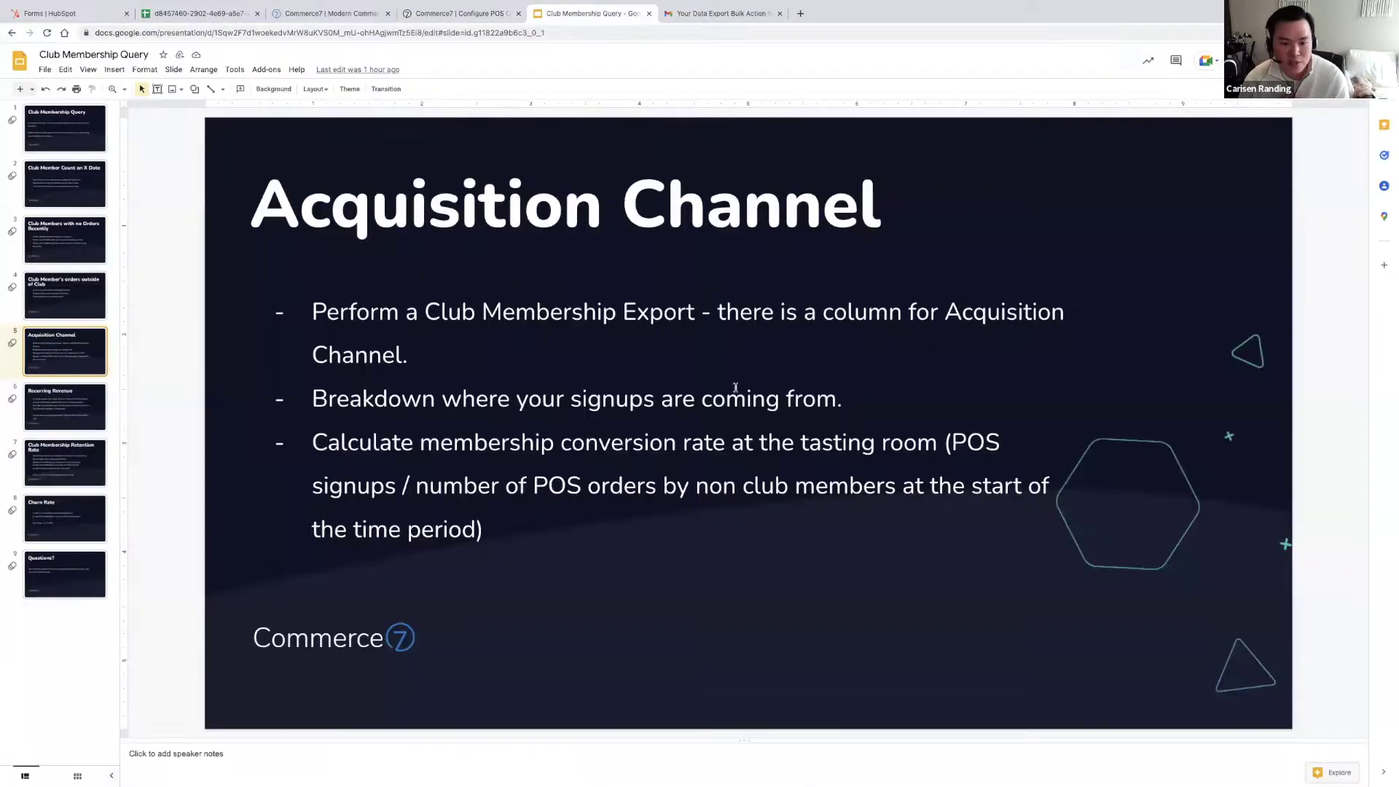
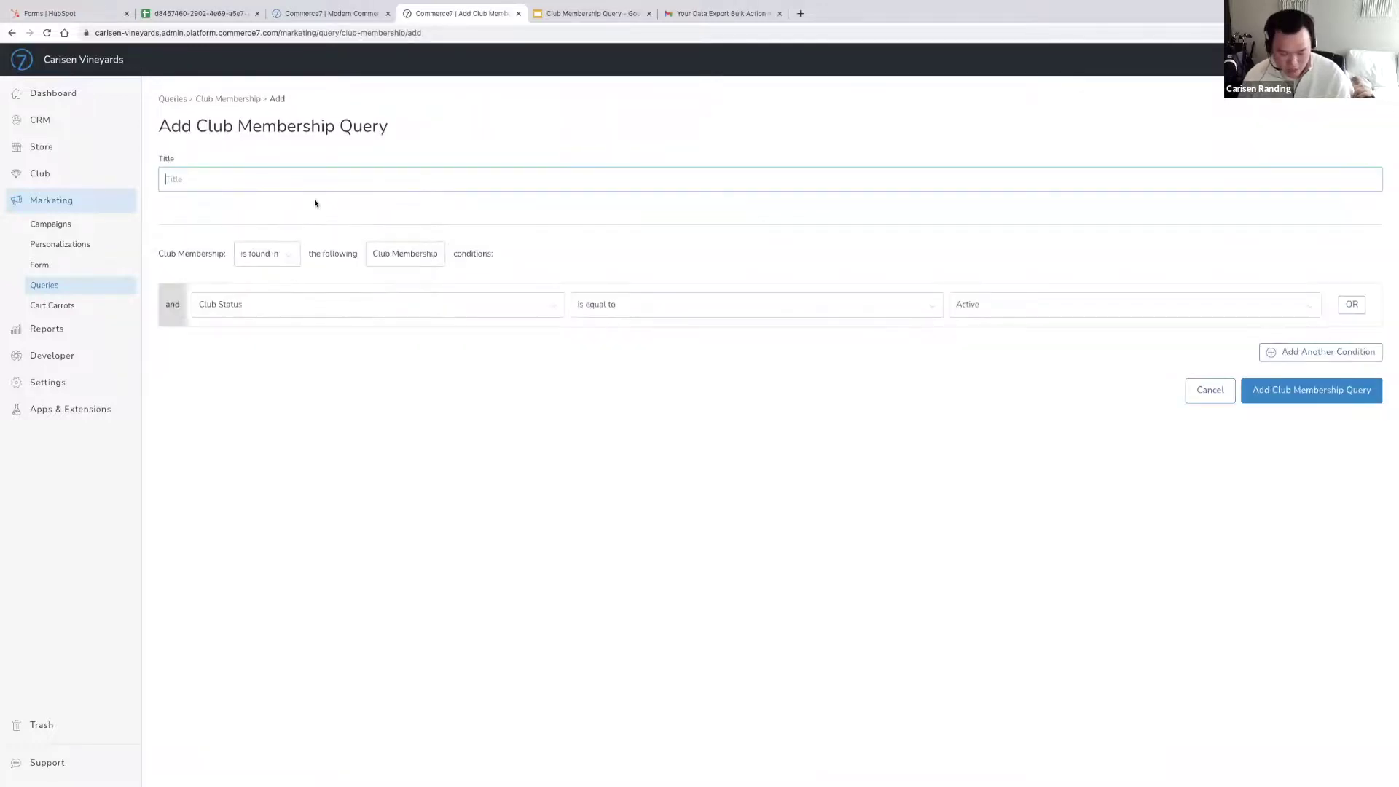
# Title the new club membership query "Cancellations in 2021"
pyautogui.write('Canca')
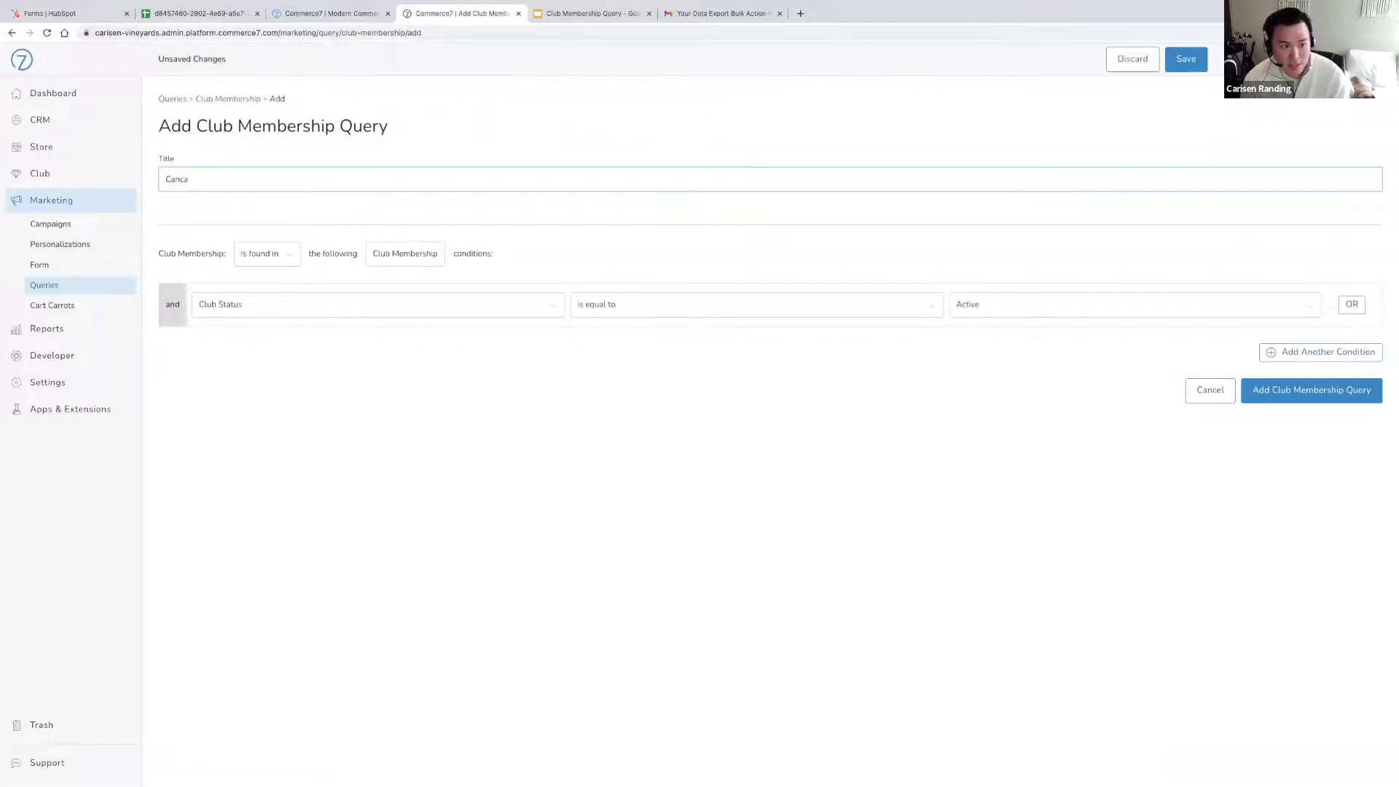
pyautogui.press('BackSpace')
pyautogui.write('ellations in')
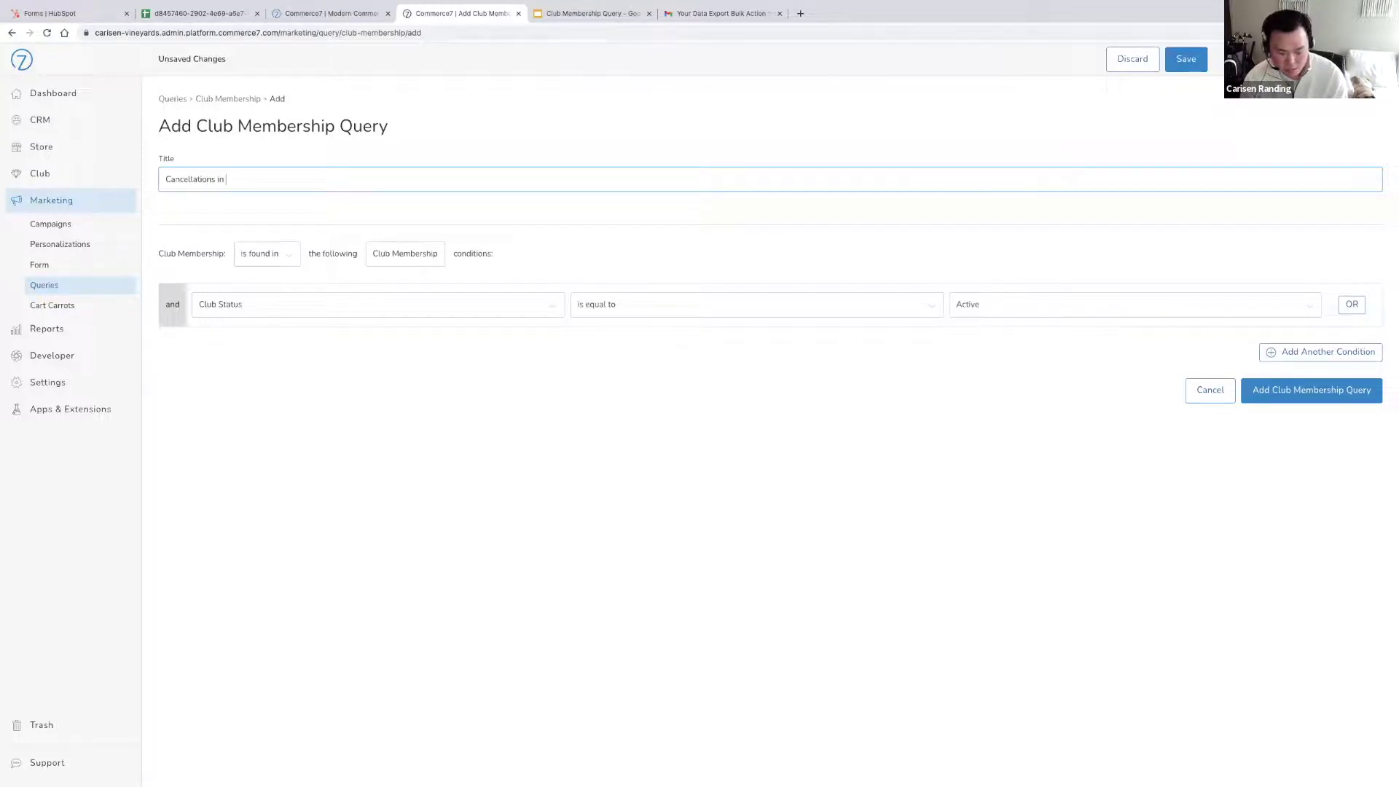
pyautogui.write(' 2021')
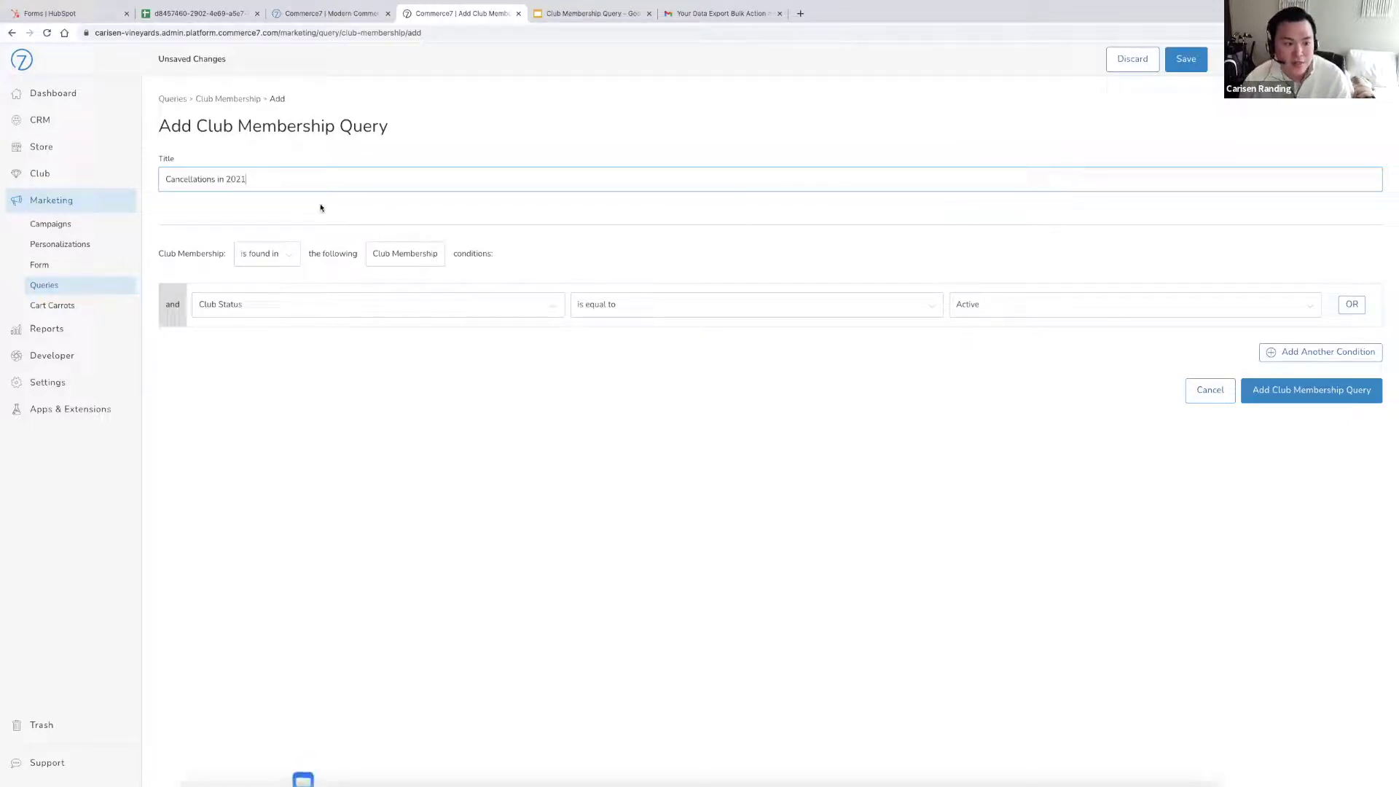
# Set the query's first condition to Cancel Date is greater than Jan 1, 2021
pyautogui.click(468, 302)
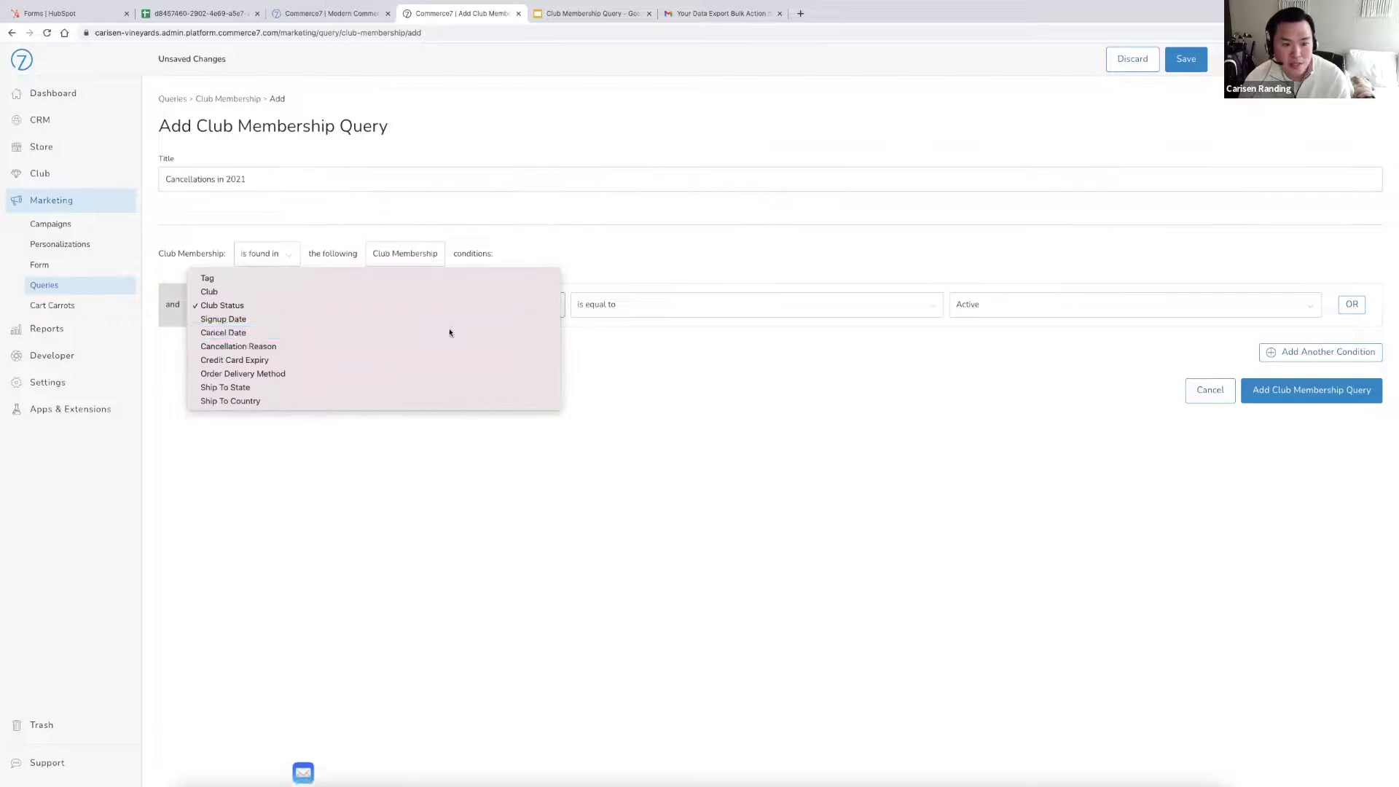
pyautogui.click(450, 331)
pyautogui.click(956, 306)
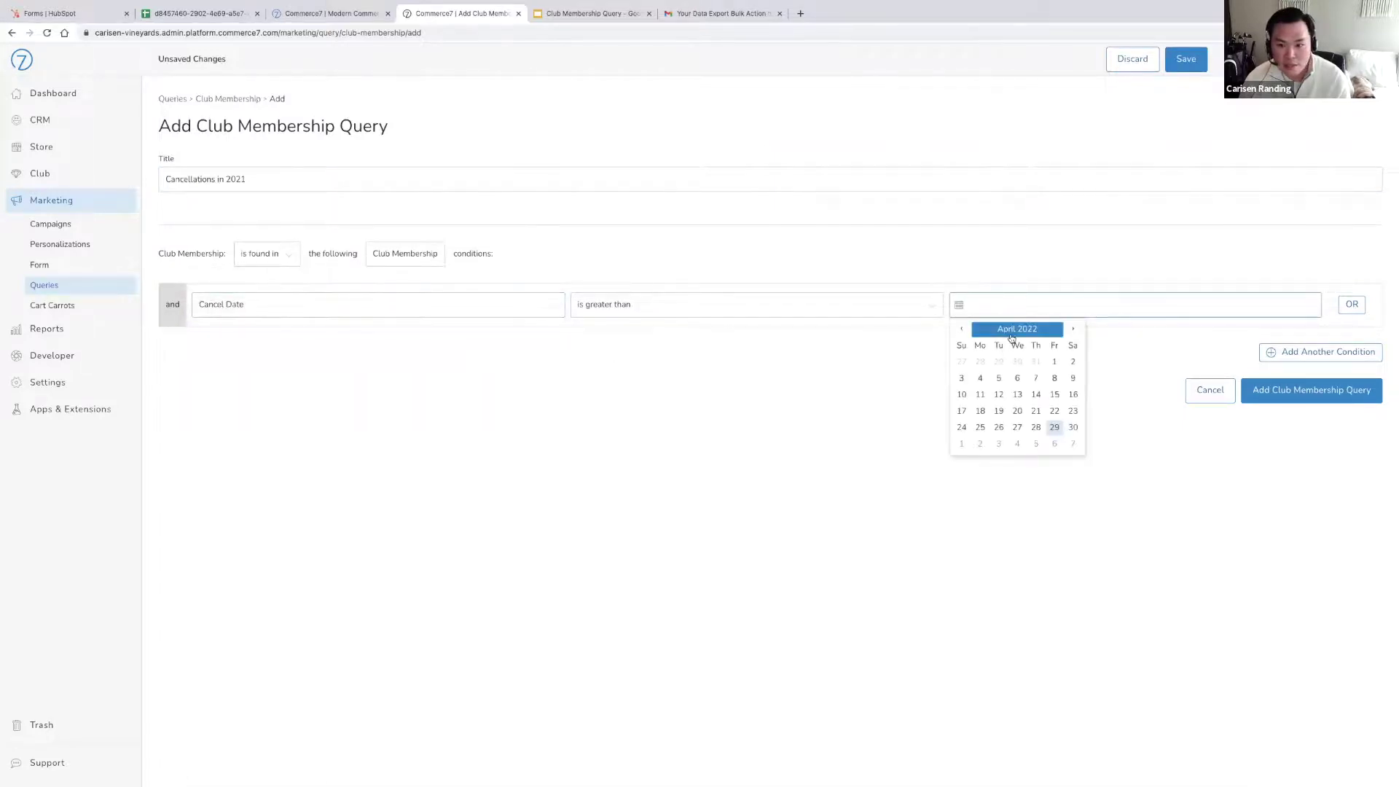
pyautogui.doubleClick(962, 327)
pyautogui.doubleClick(962, 326)
pyautogui.tripleClick(962, 327)
pyautogui.tripleClick(962, 327)
pyautogui.click(962, 326)
pyautogui.click(962, 326)
pyautogui.click(962, 327)
pyautogui.click(962, 326)
pyautogui.click(962, 326)
pyautogui.click(1052, 361)
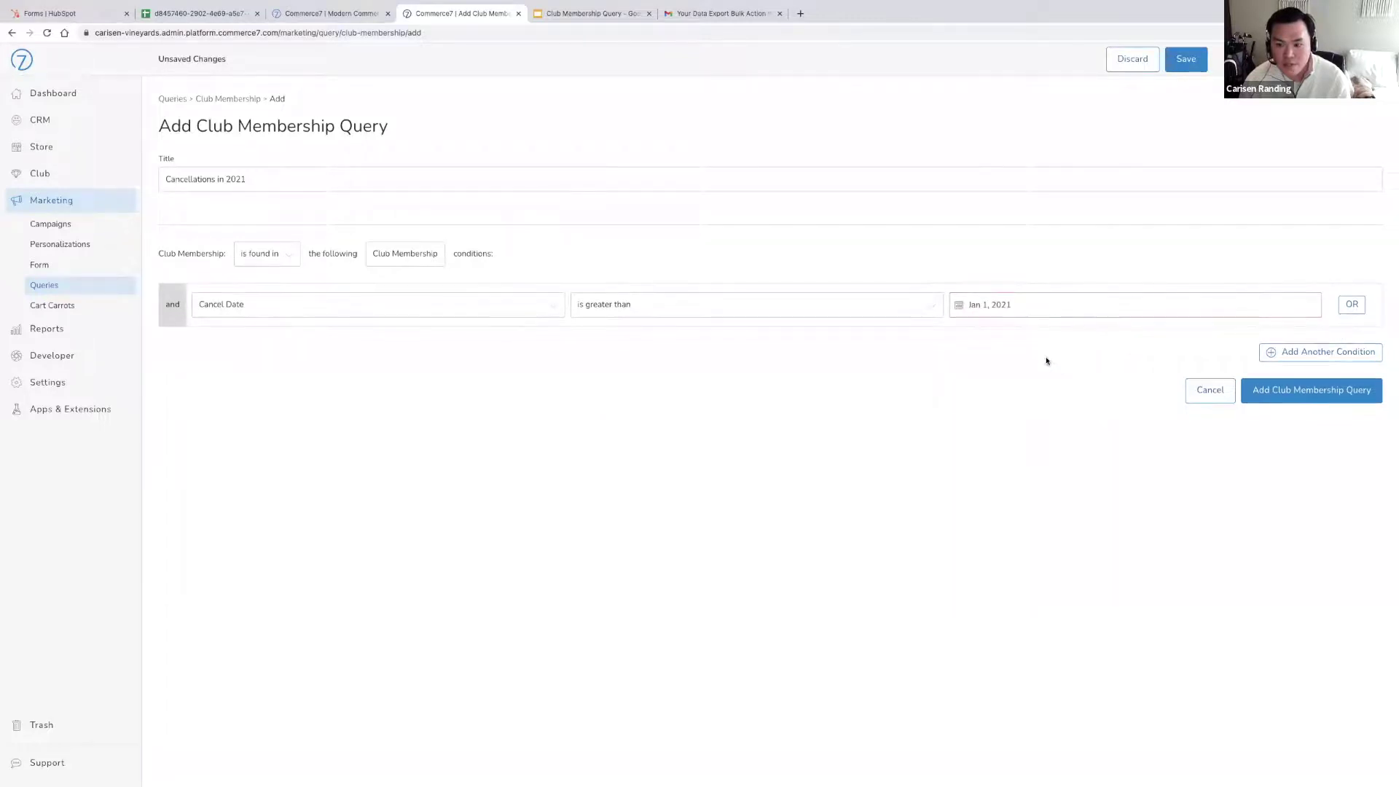
# Add a second condition, Cancel Date is less than Dec 31, 2021, and save the club membership query
pyautogui.click(1322, 356)
pyautogui.click(471, 373)
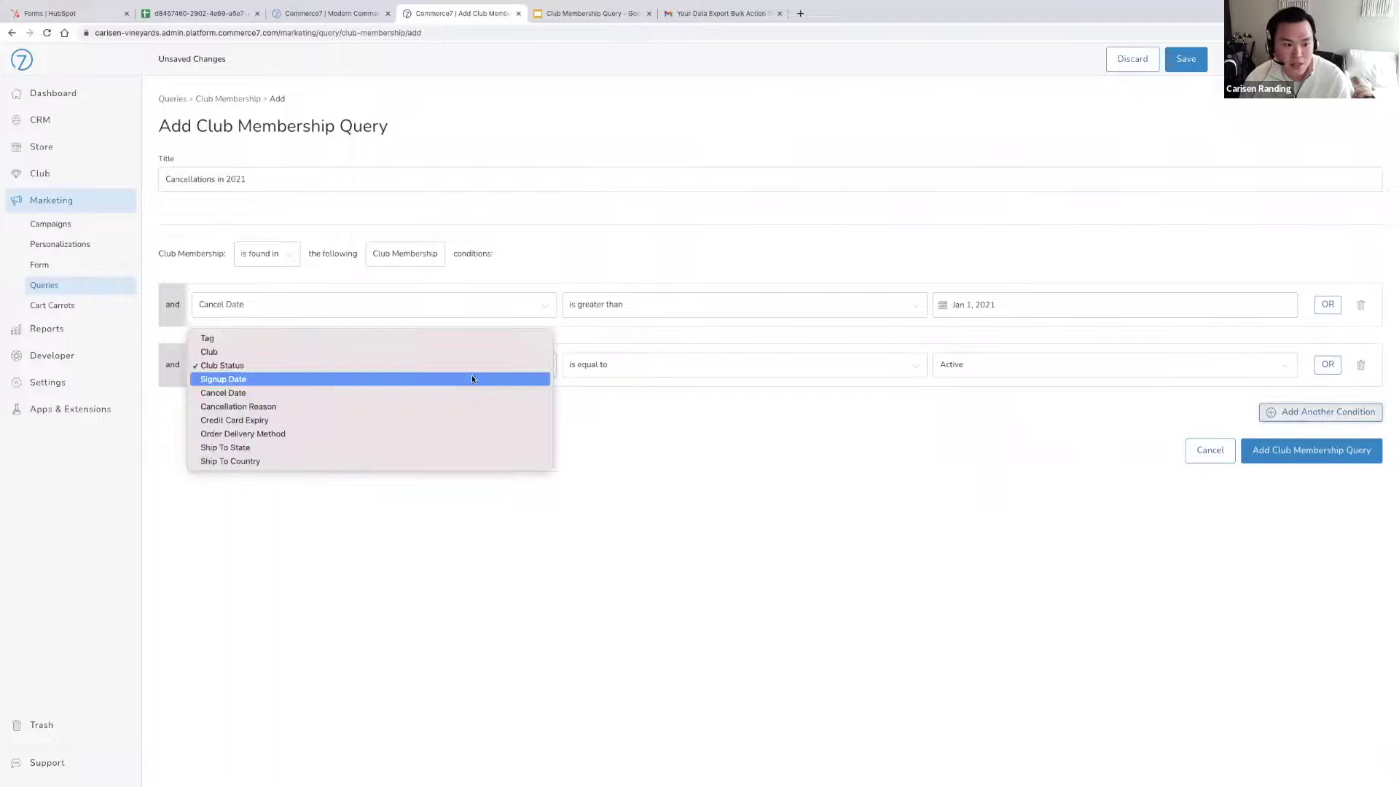
pyautogui.click(465, 393)
pyautogui.click(707, 357)
pyautogui.click(700, 379)
pyautogui.click(1073, 353)
pyautogui.click(946, 388)
pyautogui.click(946, 388)
pyautogui.click(946, 388)
pyautogui.click(946, 387)
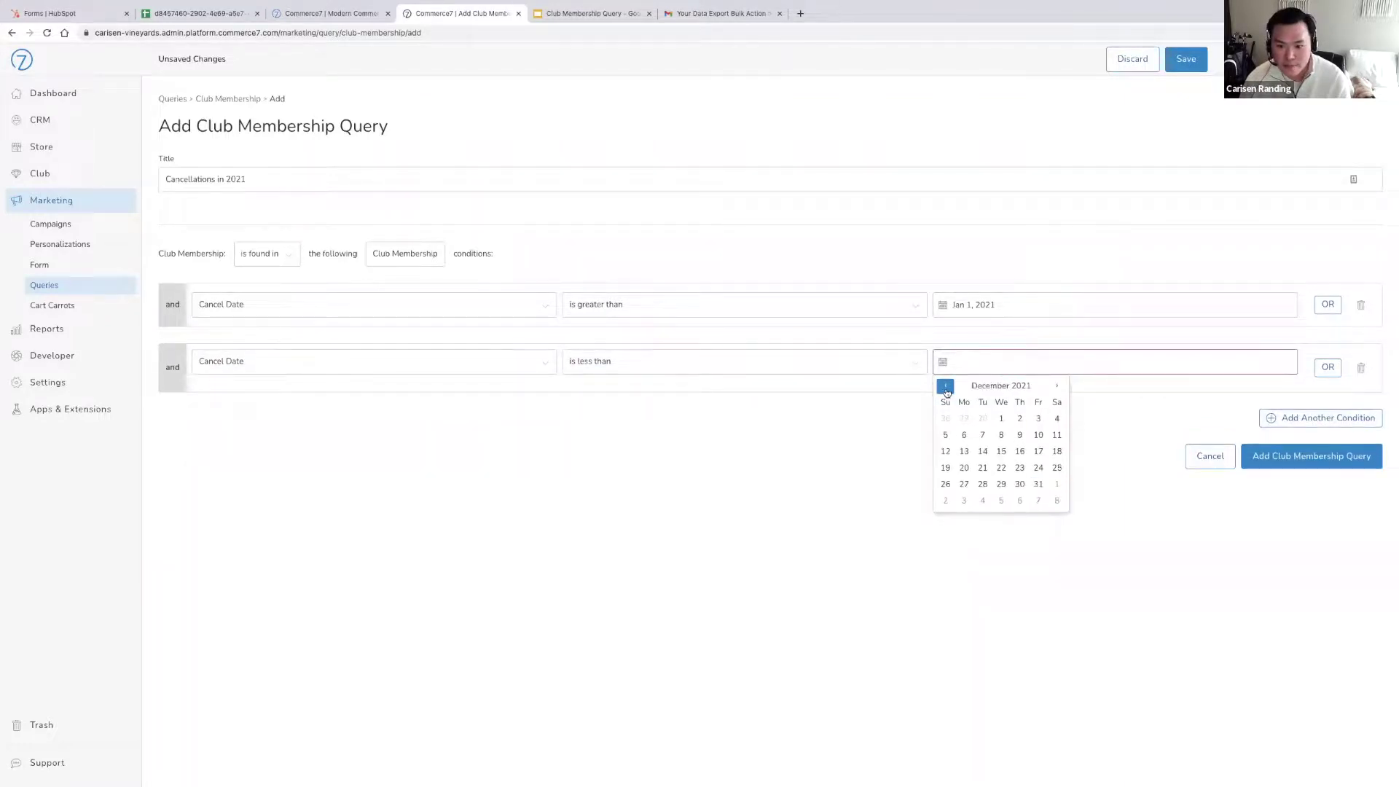
pyautogui.click(1039, 484)
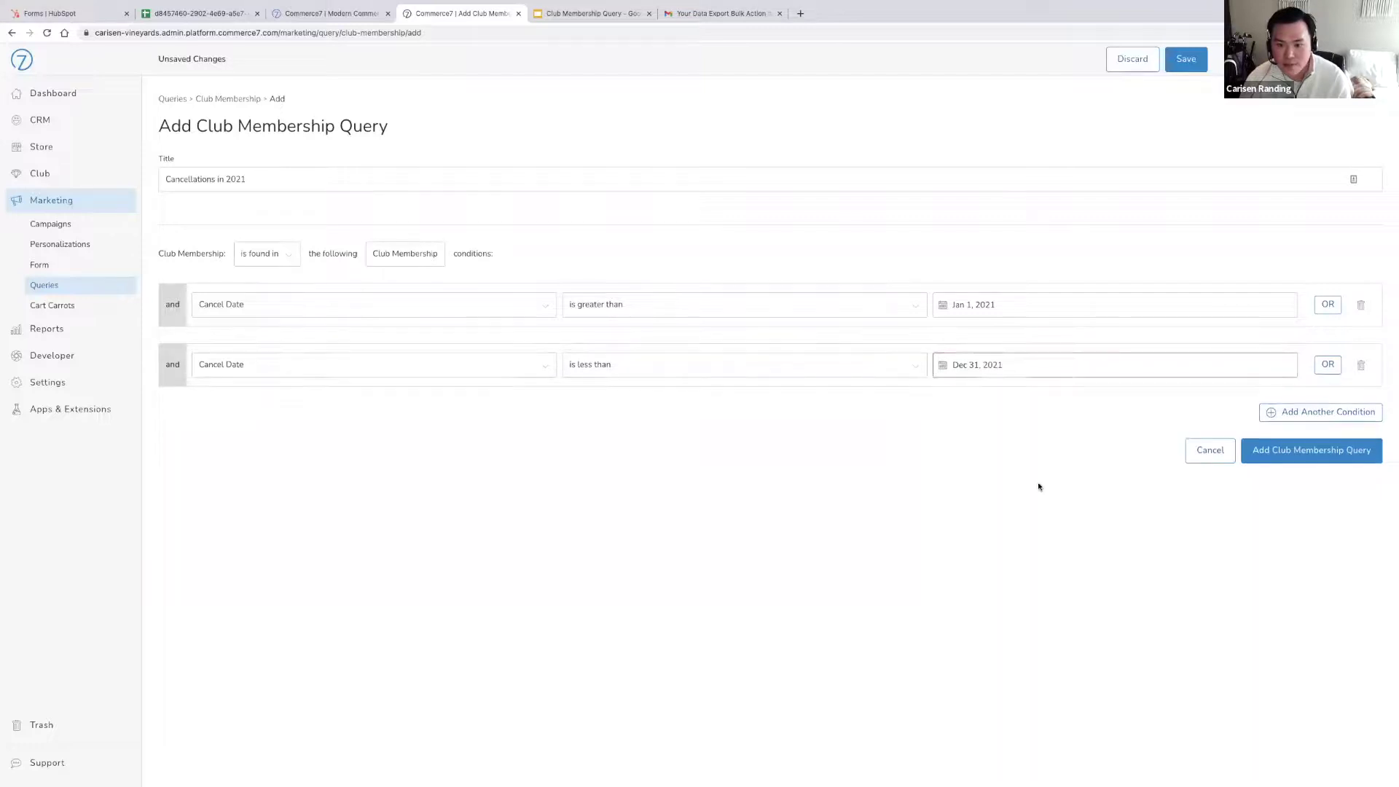
pyautogui.click(1309, 452)
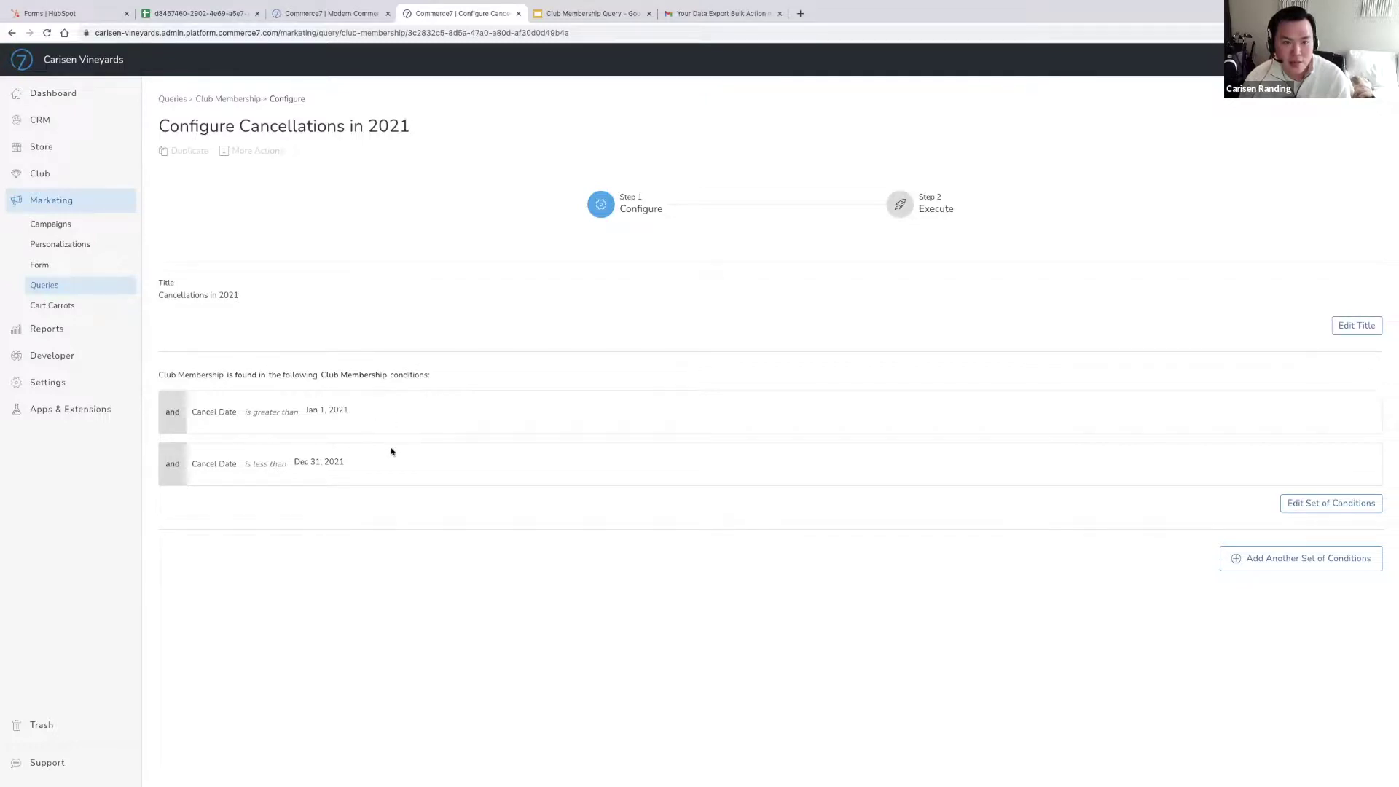
# Switch to Google Slides, present the Churn Rate slide full screen, and advance to the "Questions?" slide
pyautogui.click(592, 13)
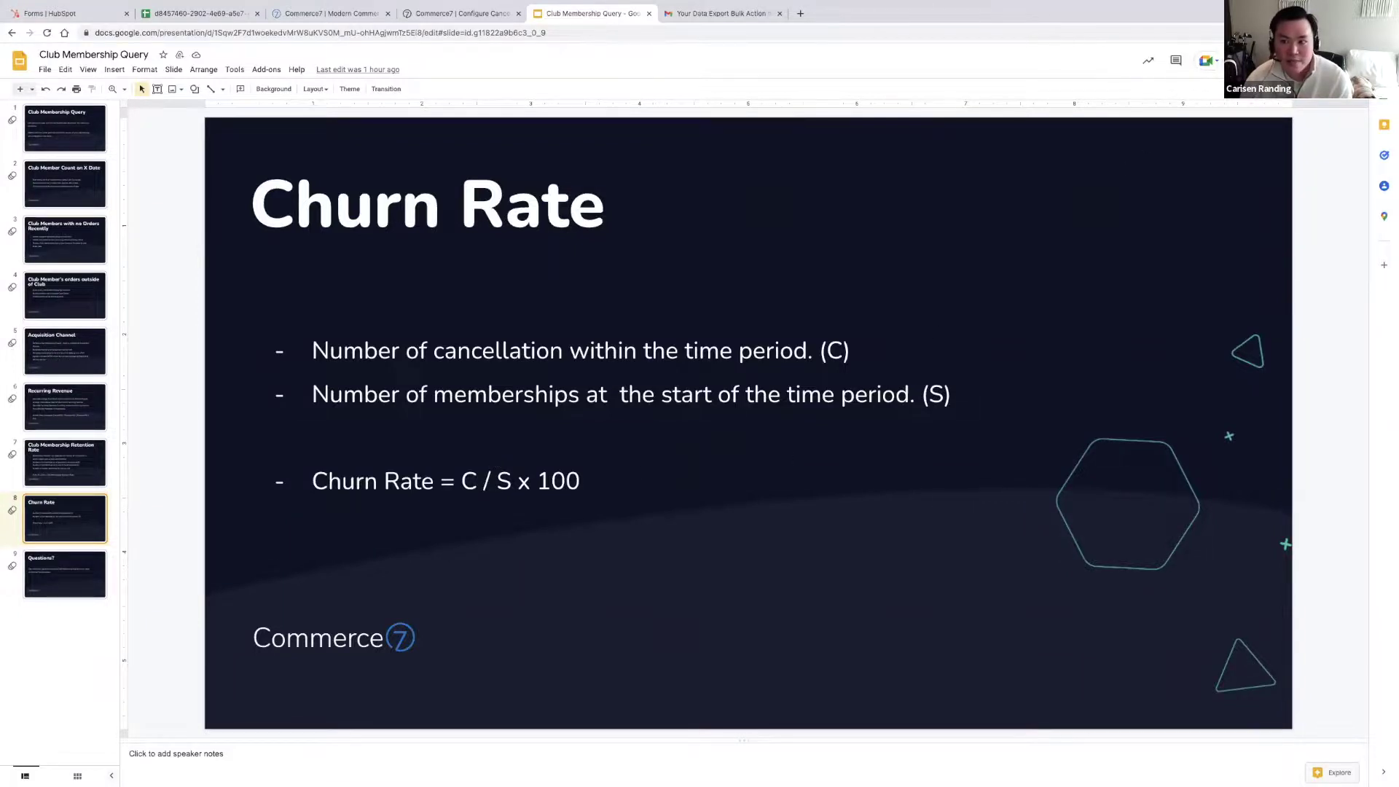
pyautogui.click(1265, 60)
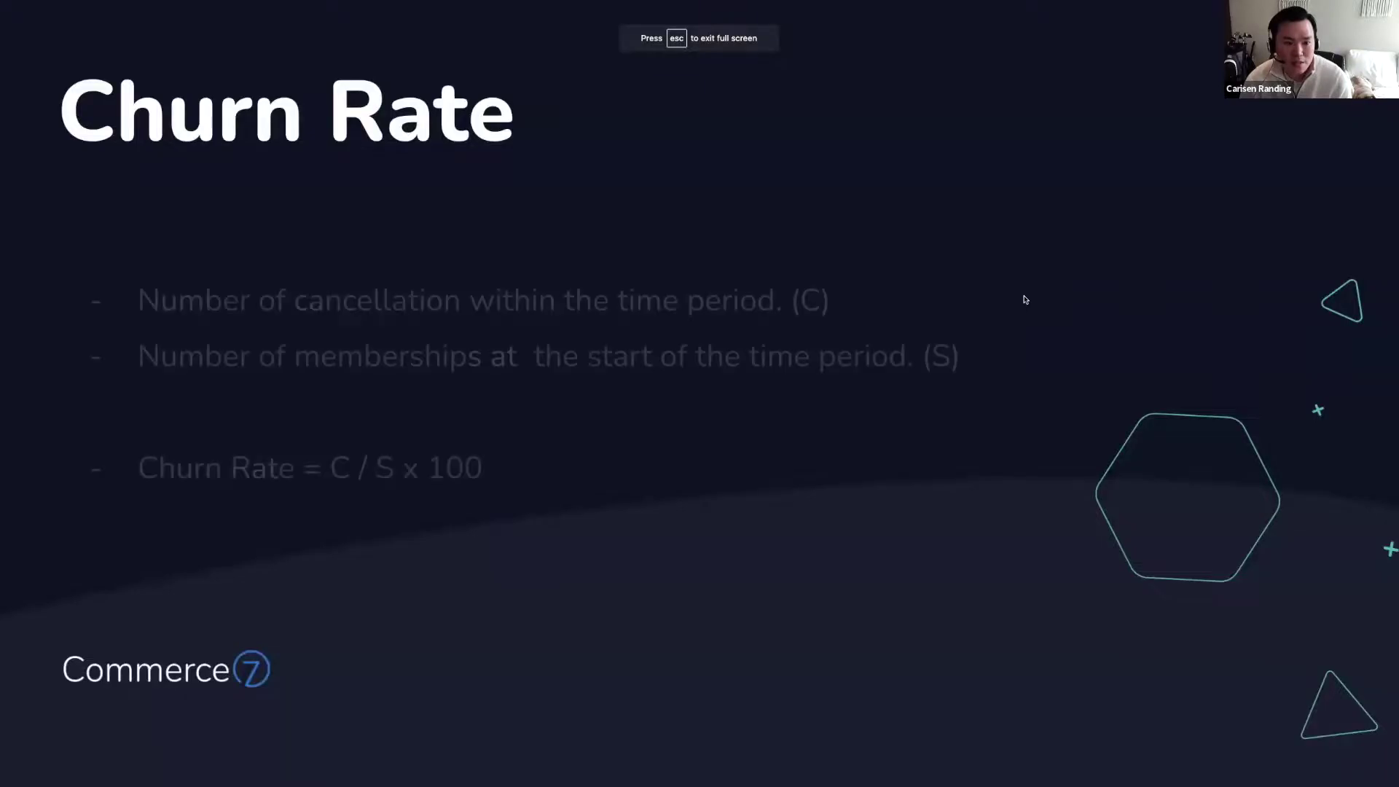
pyautogui.press('Right')
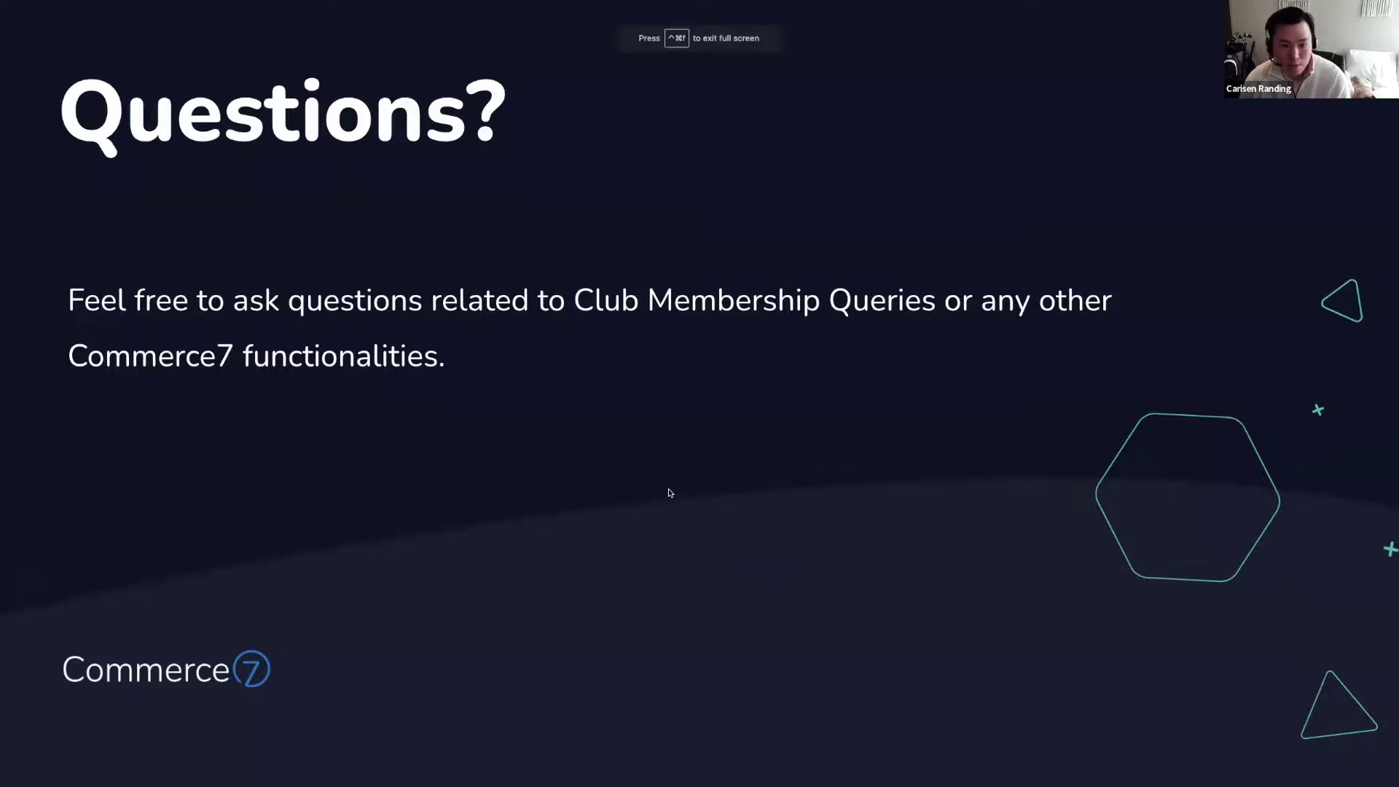
# Exit the slideshow, switch to Commerce7, and open the list of club membership queries
pyautogui.press('Escape')
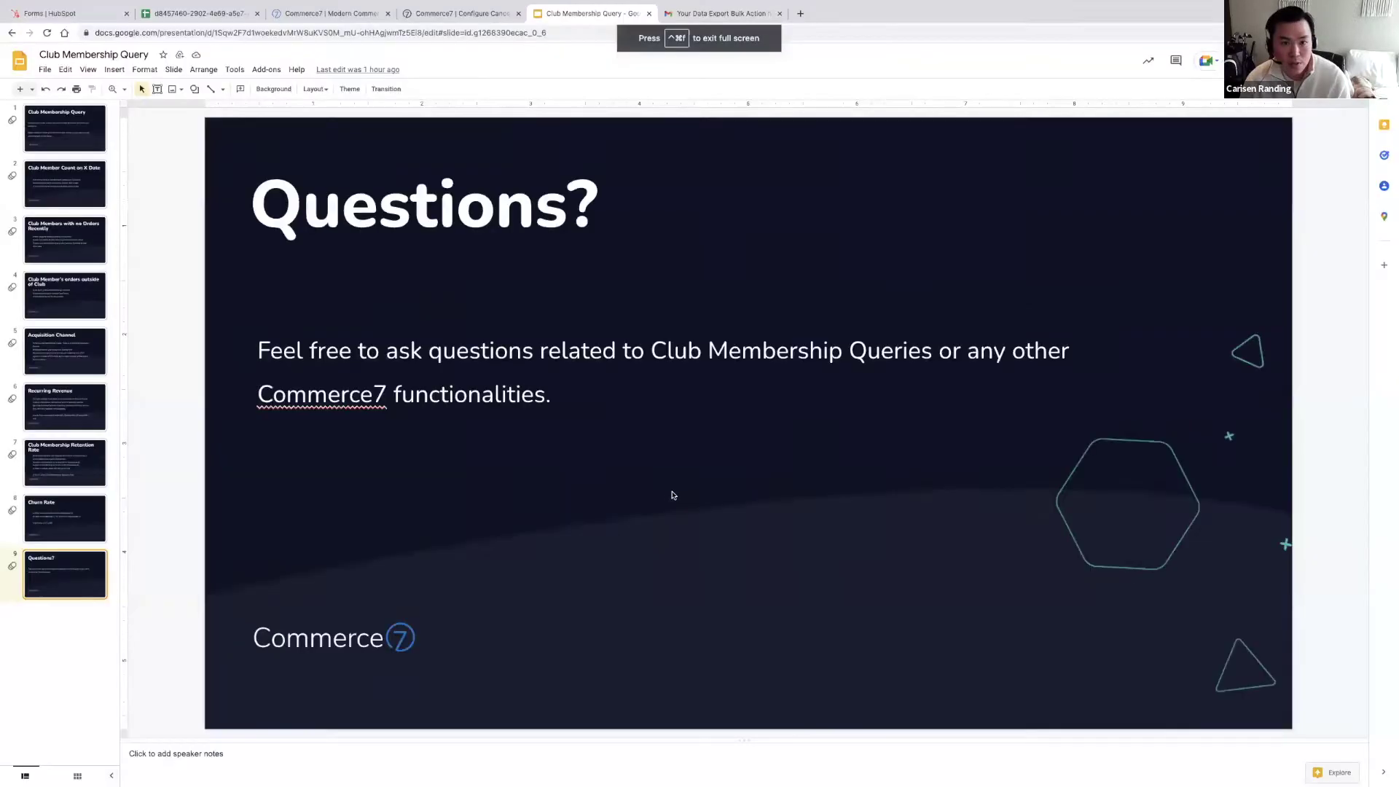
pyautogui.click(470, 15)
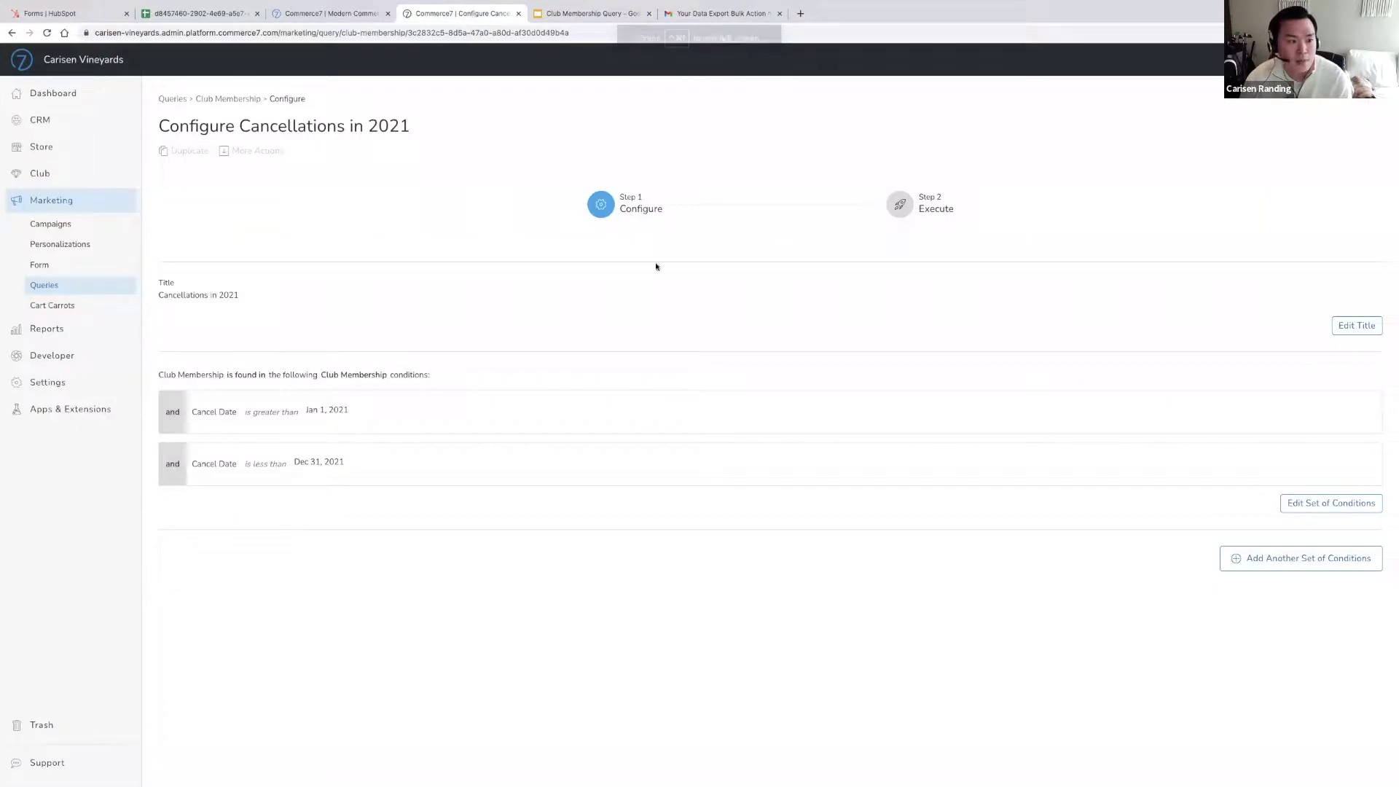
pyautogui.click(59, 289)
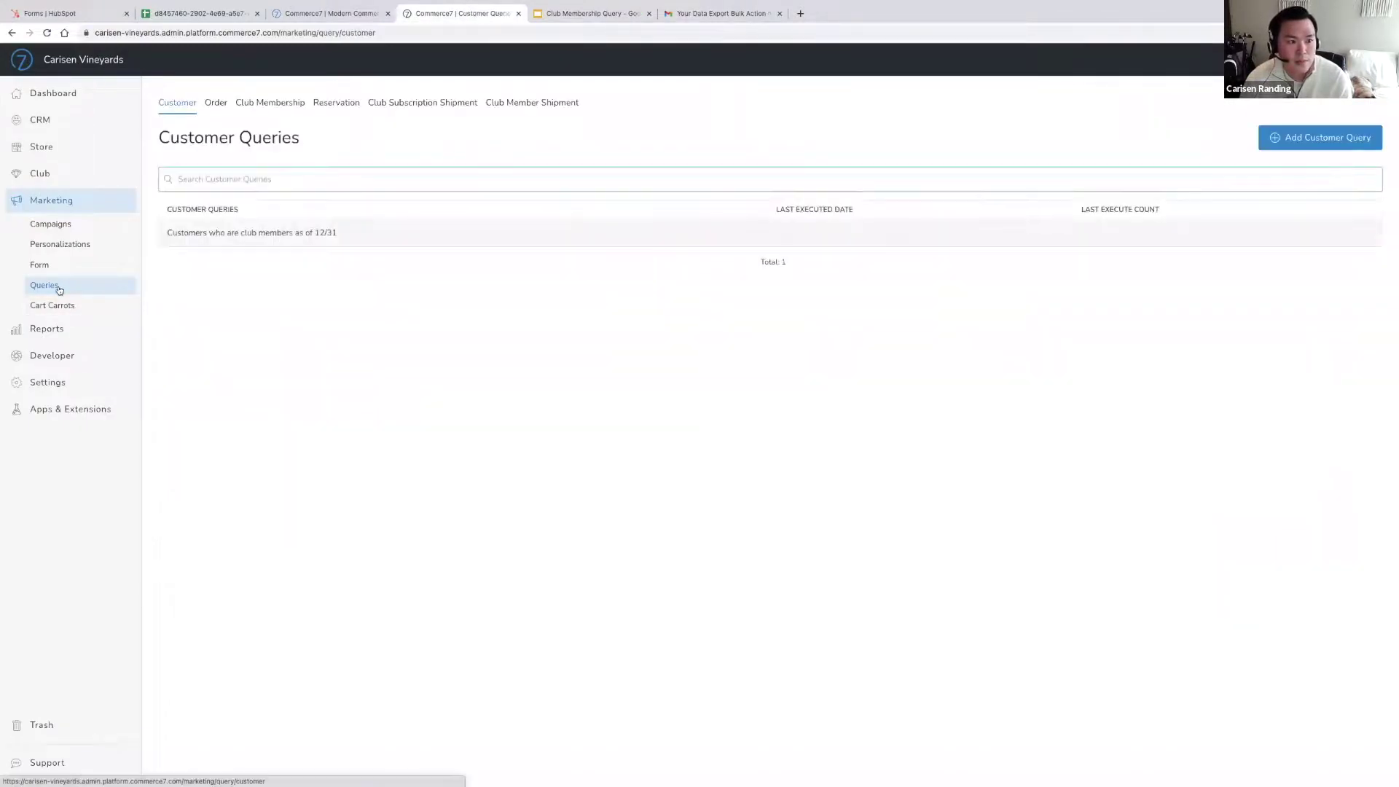
pyautogui.click(279, 111)
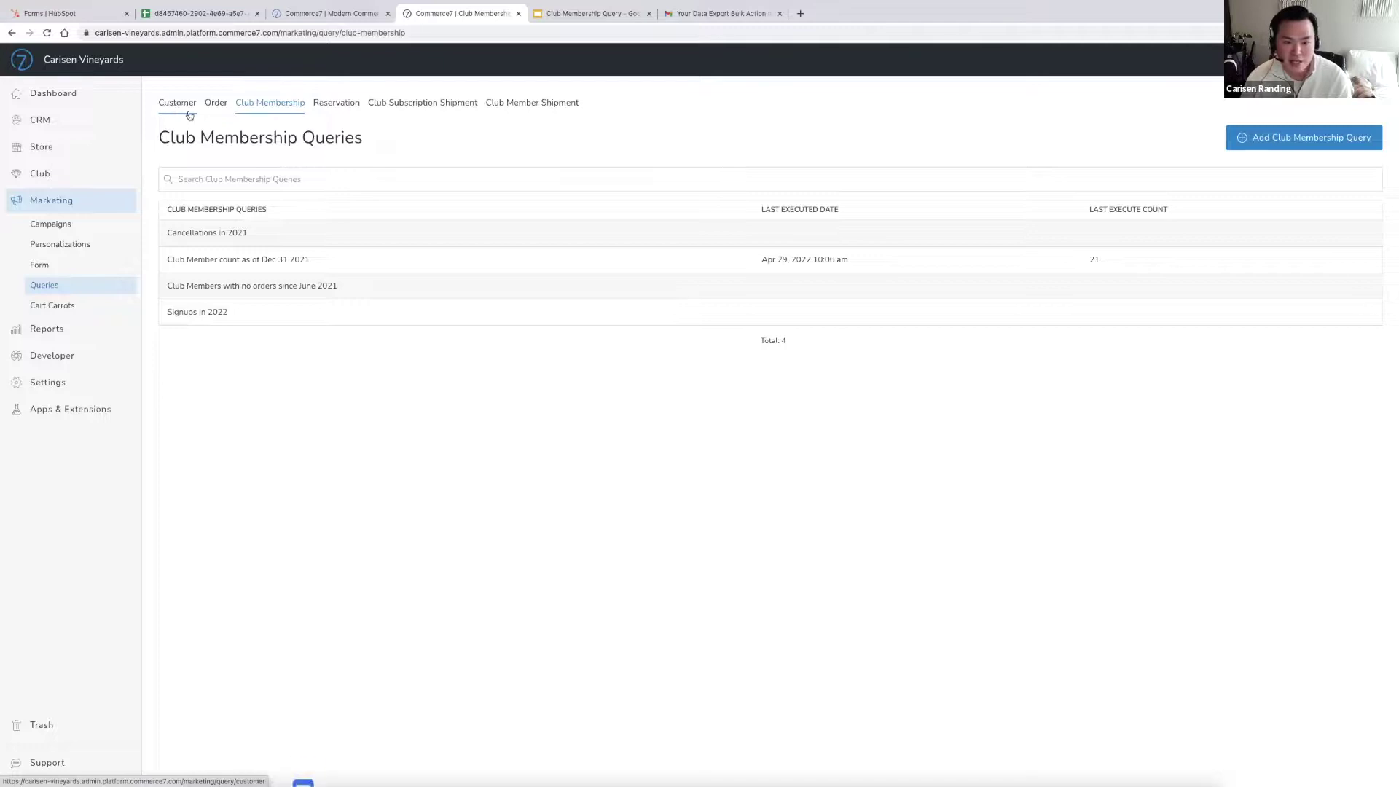
# Start a new club membership query with the condition Club is equal to Twelve Bottle Club
pyautogui.click(1267, 140)
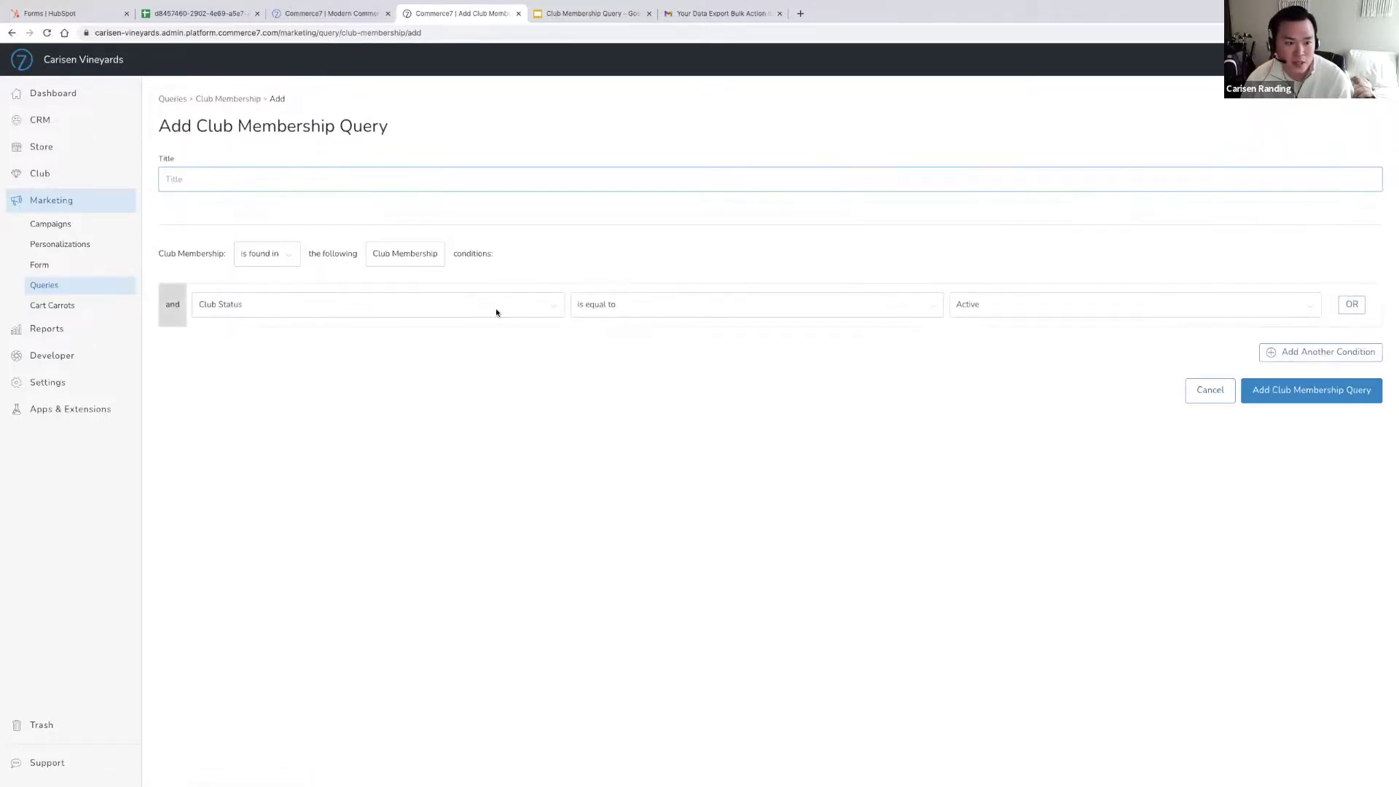
pyautogui.click(496, 312)
pyautogui.click(500, 299)
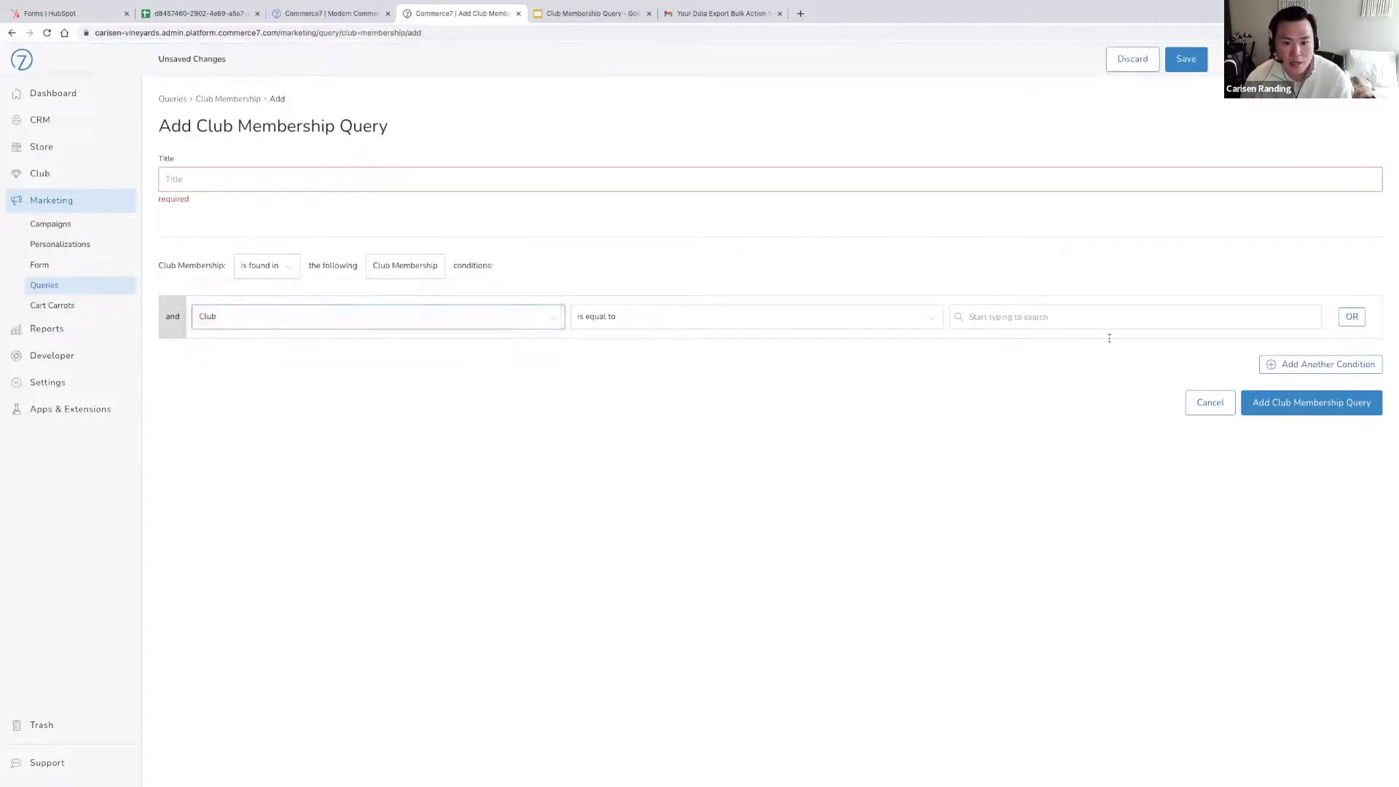
pyautogui.click(1056, 314)
pyautogui.click(1050, 425)
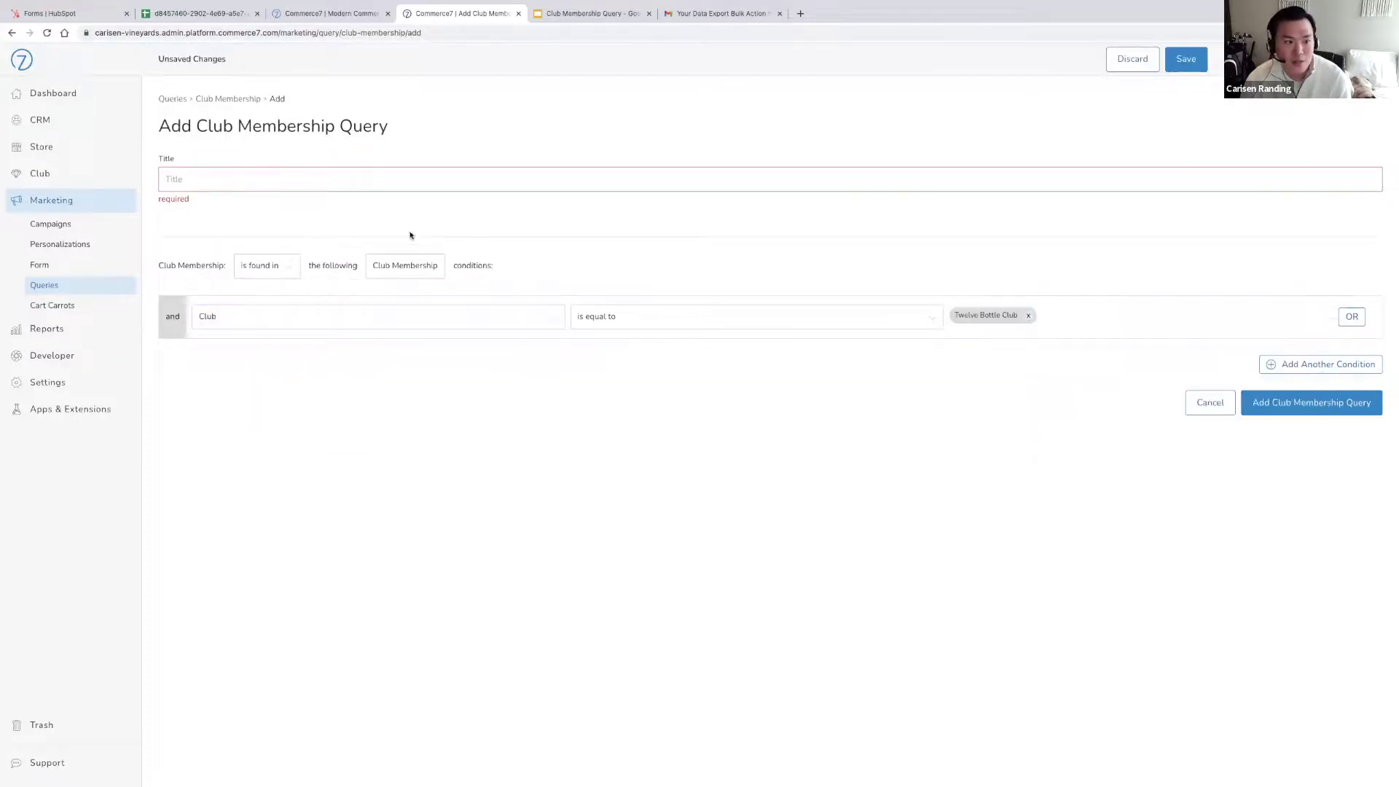
# Title the club membership query "twelve bottle club members" and save it
pyautogui.click(389, 184)
pyautogui.write('tw')
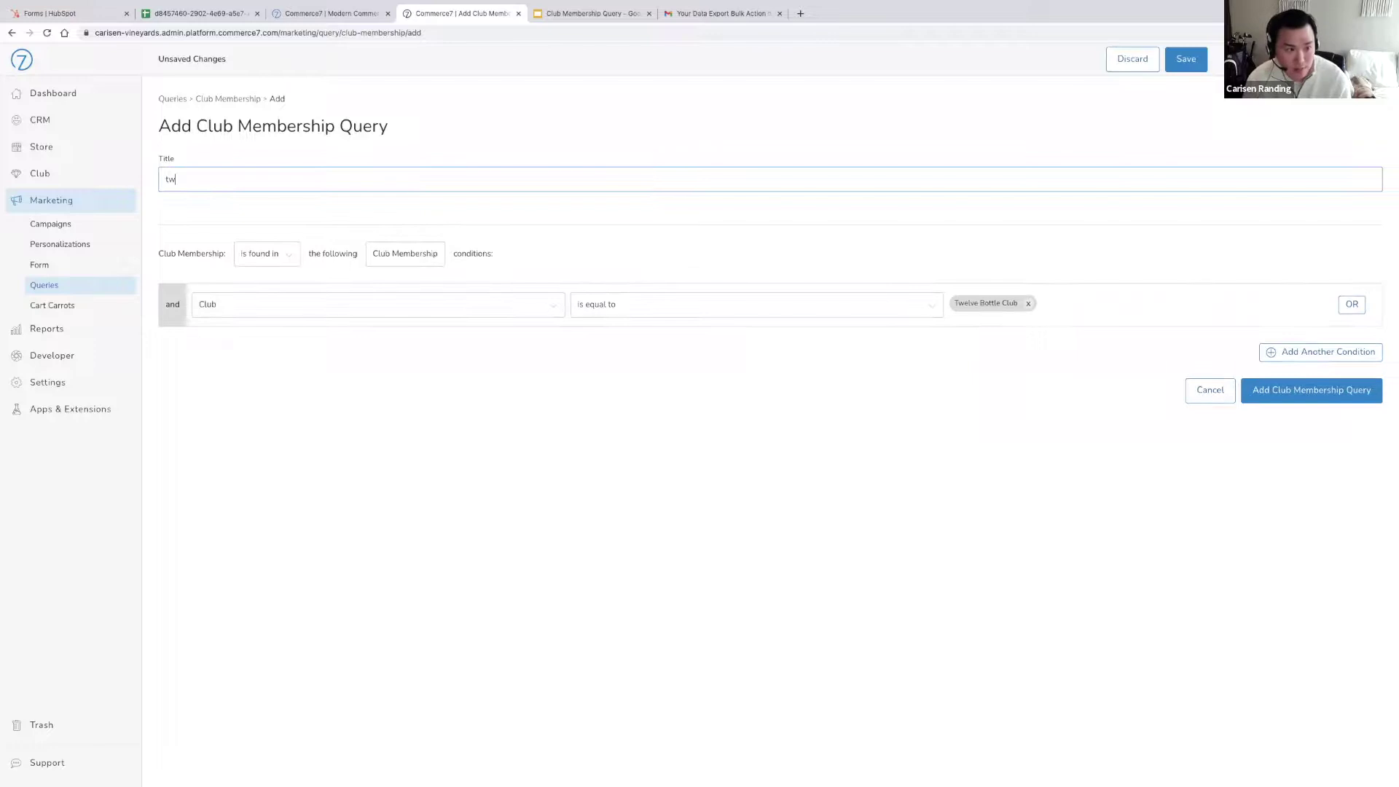
pyautogui.write('elve bottle club members')
pyautogui.click(1341, 394)
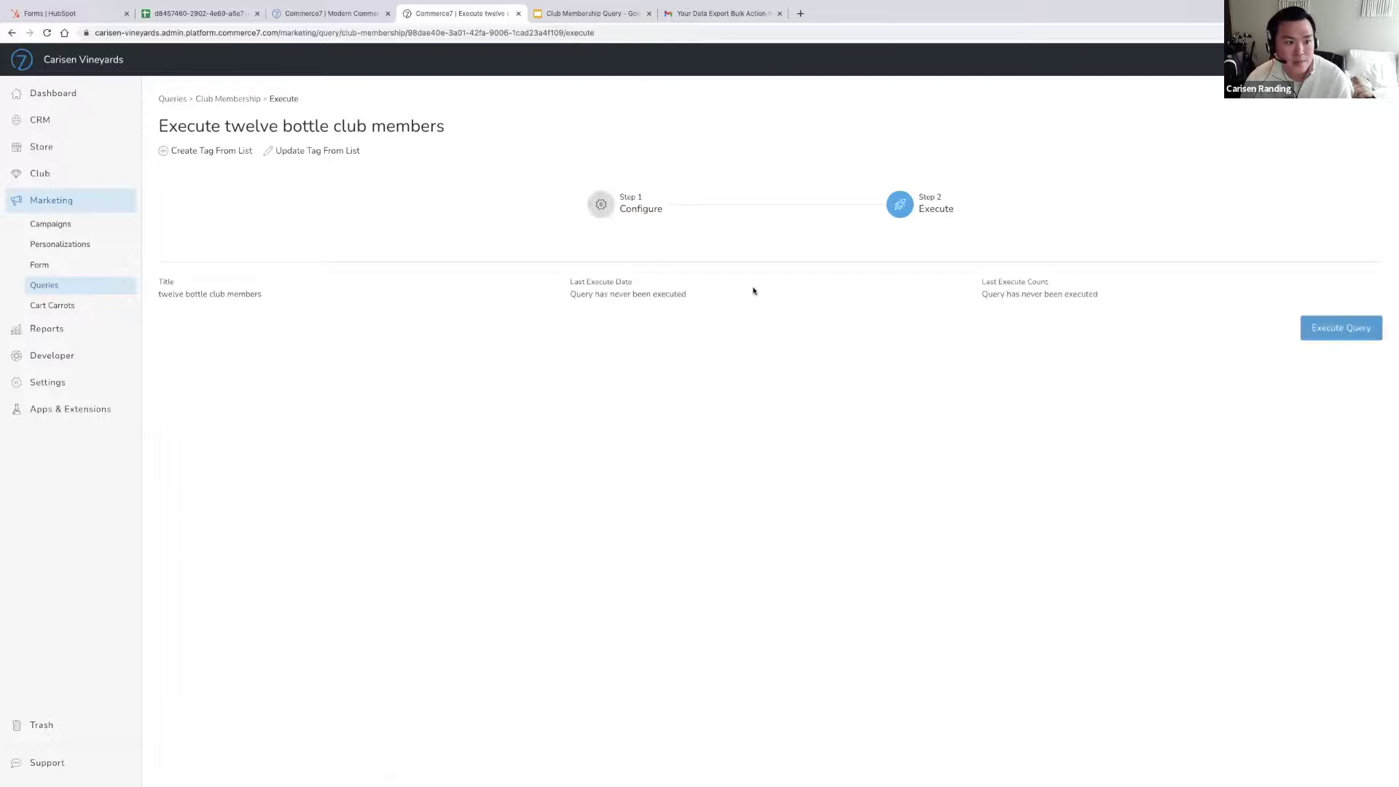
# Create a tag titled "twelve bottle club memebrs" from the results of the club membership query
pyautogui.click(205, 150)
pyautogui.click(693, 416)
pyautogui.write('twelcv')
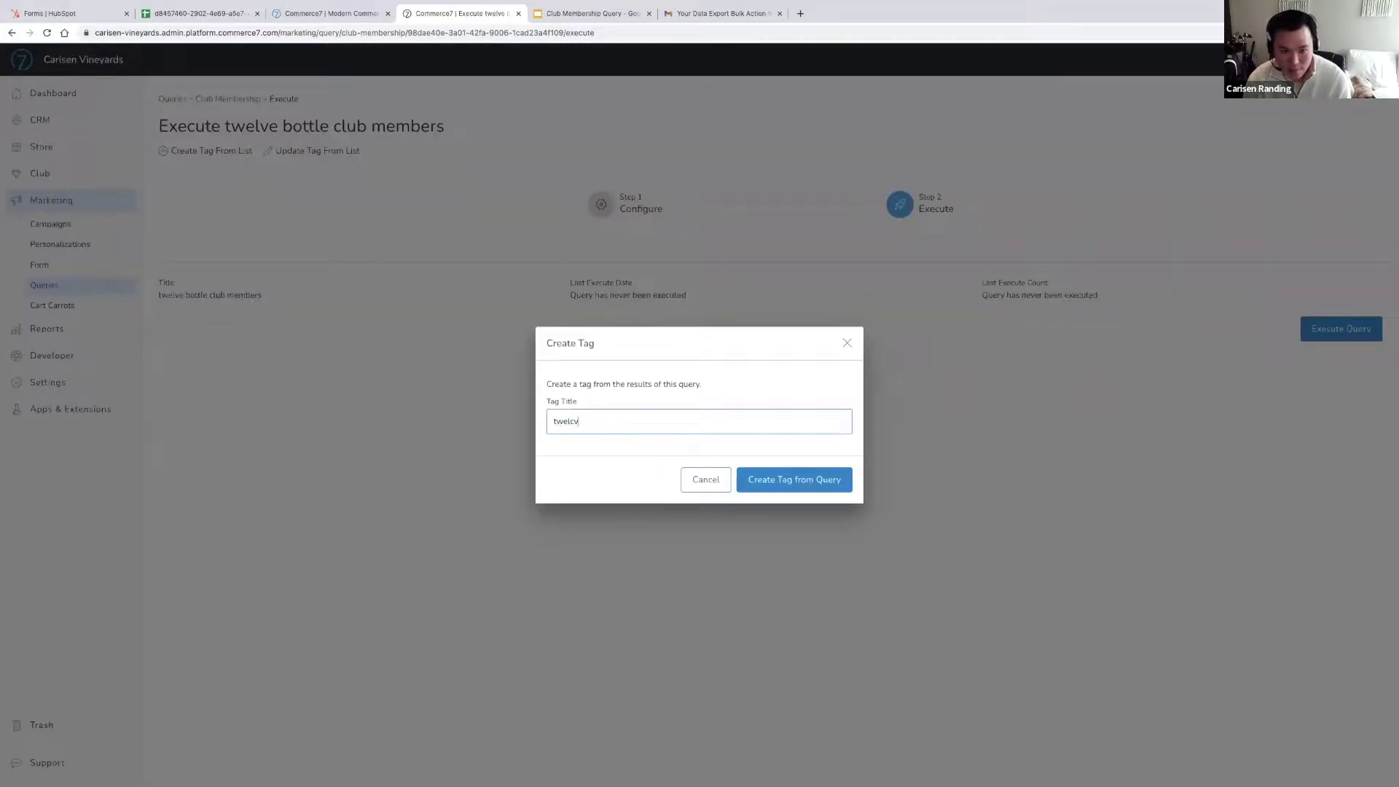
pyautogui.press('BackSpace')
pyautogui.press('BackSpace')
pyautogui.write('ve bottle club memebrs')
pyautogui.click(792, 492)
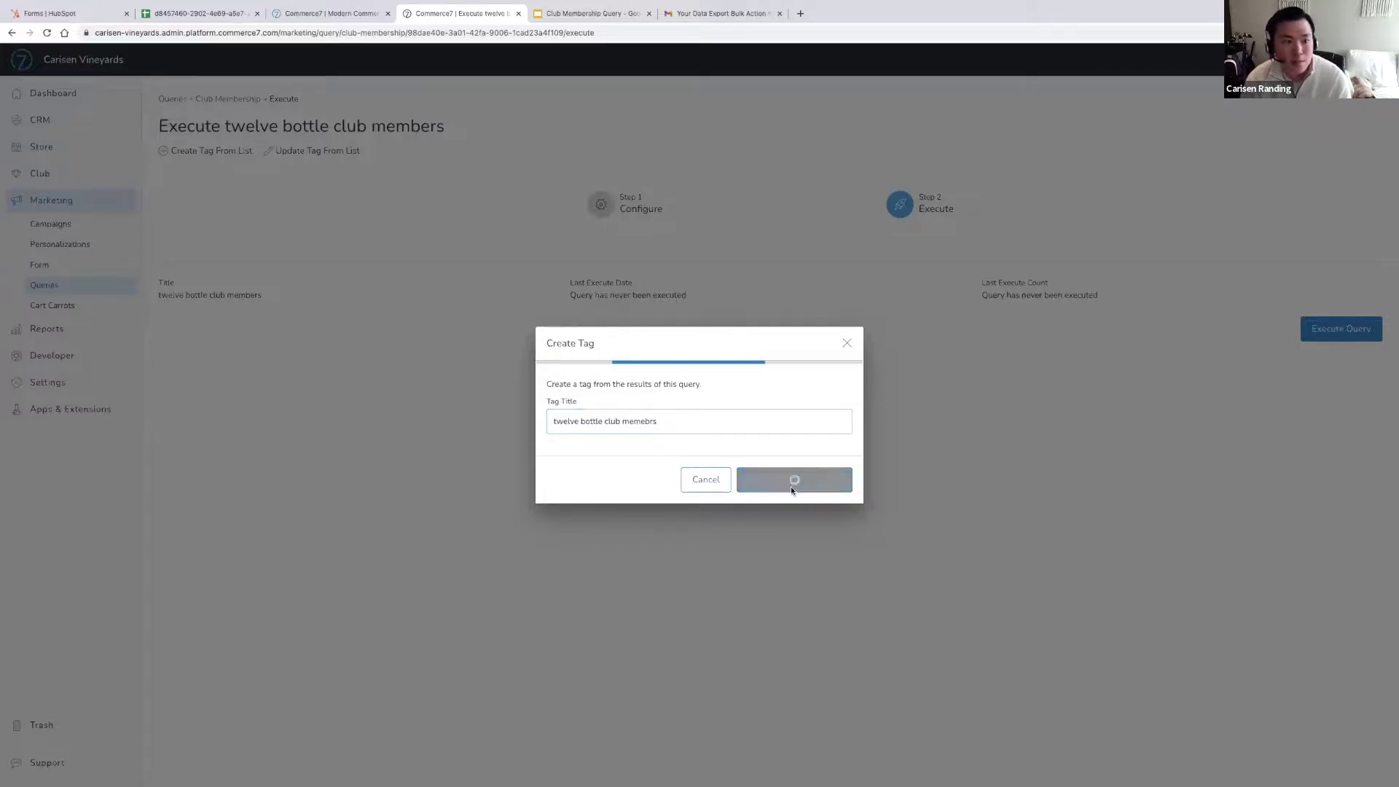
# Start a new customer query titled "customers who have a twelve bottle club members"
pyautogui.click(43, 286)
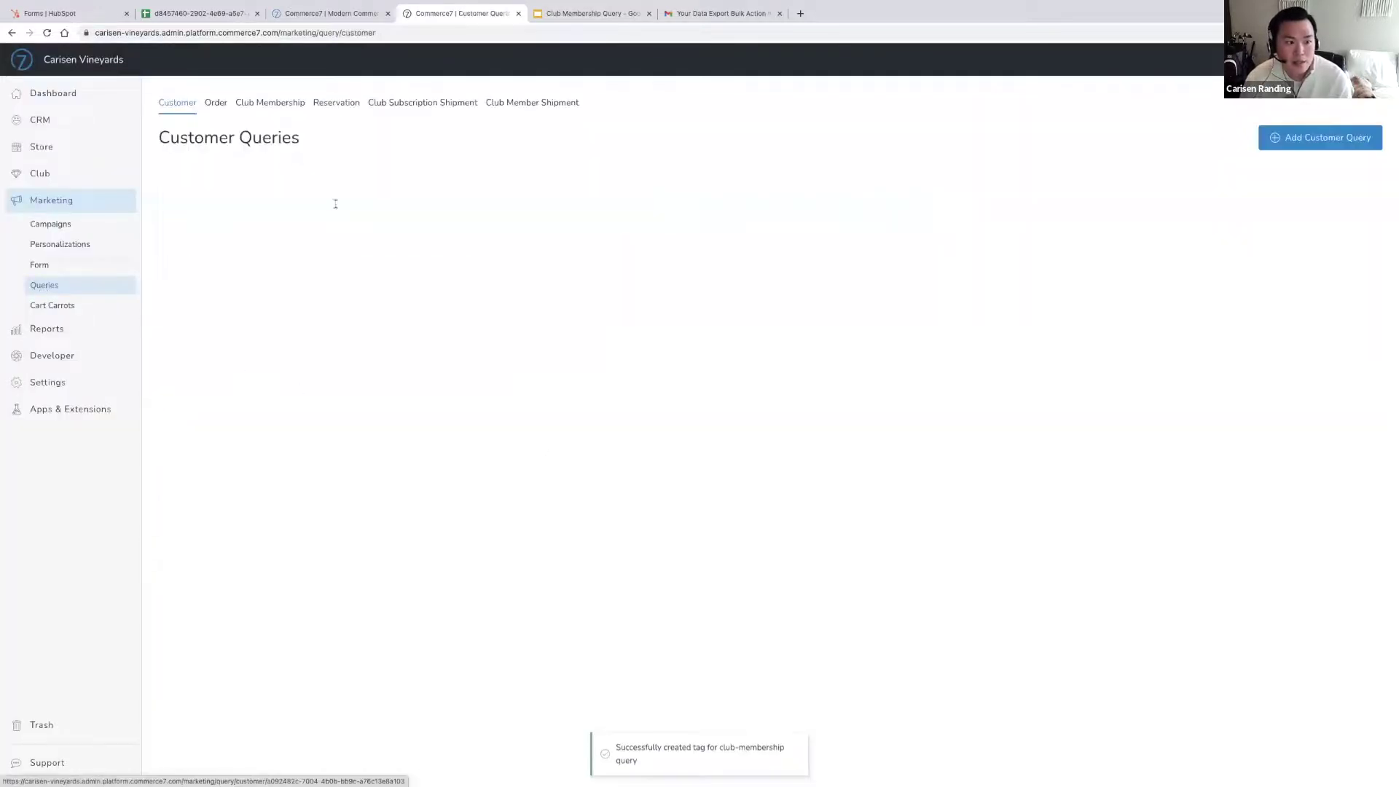
pyautogui.click(1322, 137)
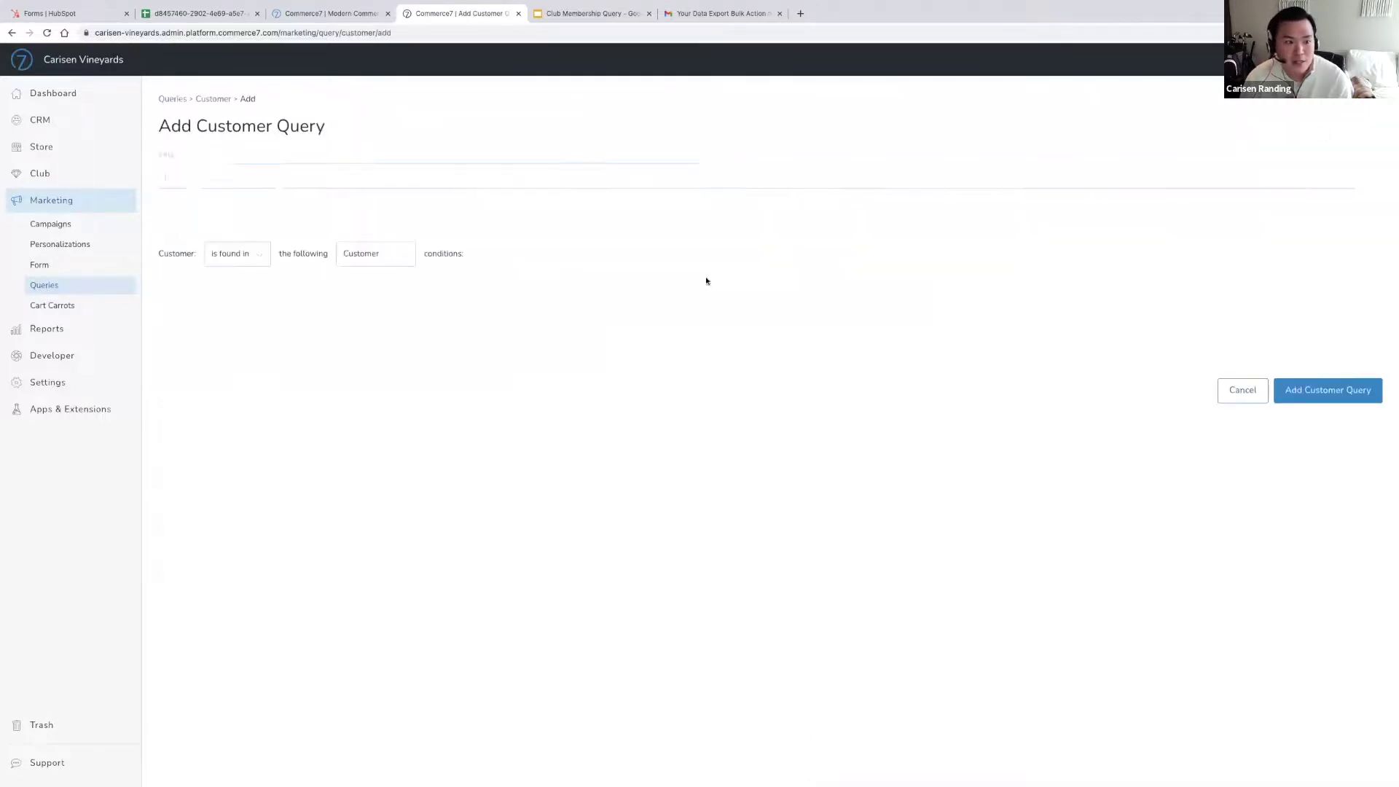
pyautogui.write('twelve bottle tub ')
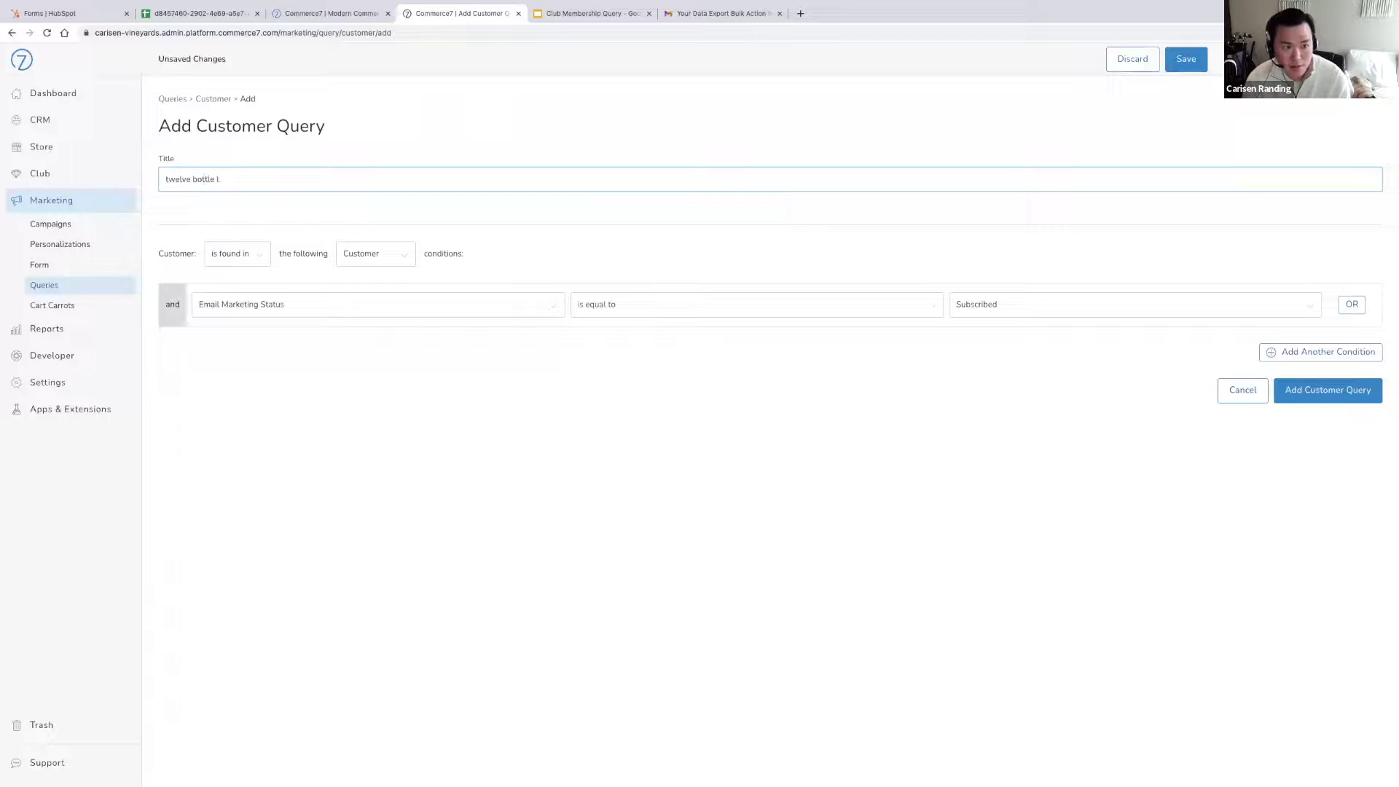
pyautogui.write('ulb members')
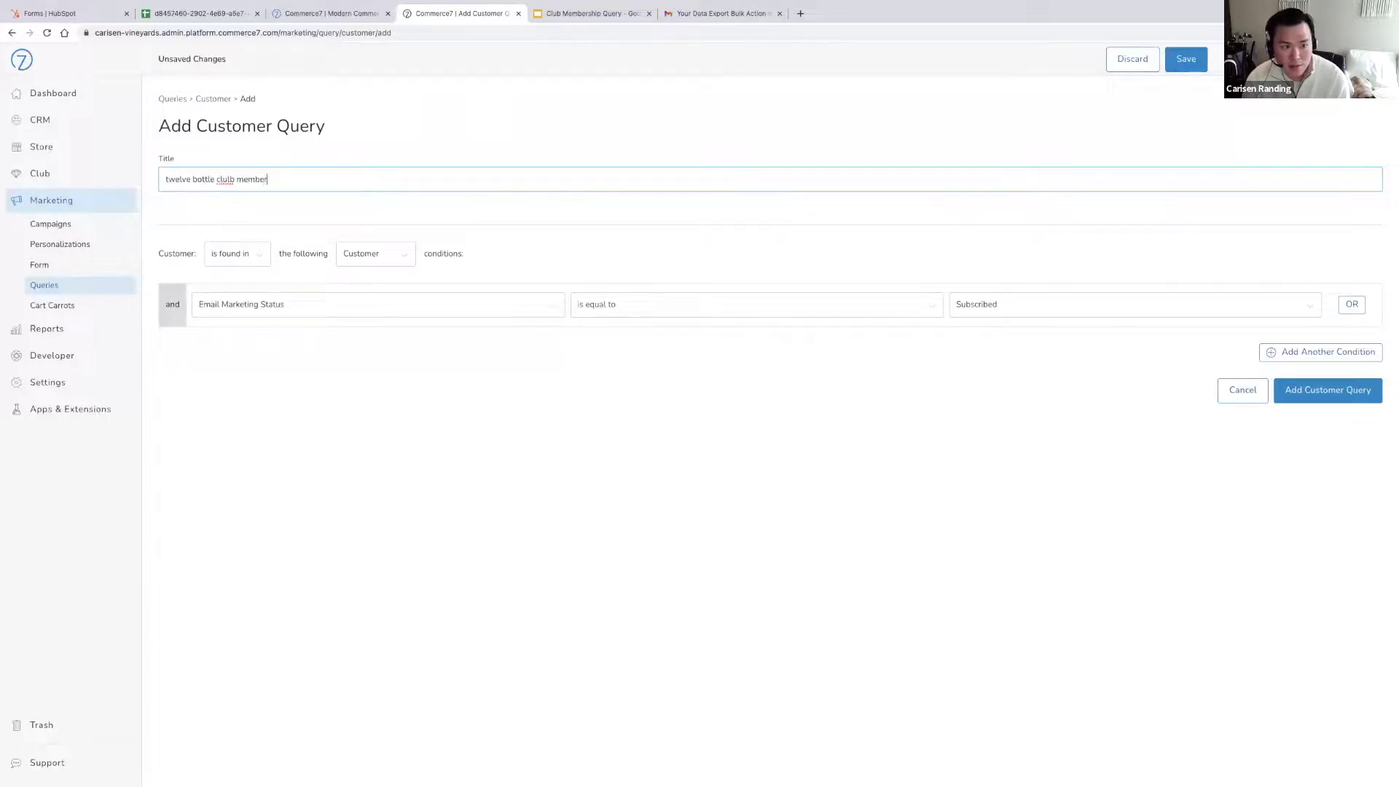
pyautogui.click(165, 179)
pyautogui.write('customers who have a')
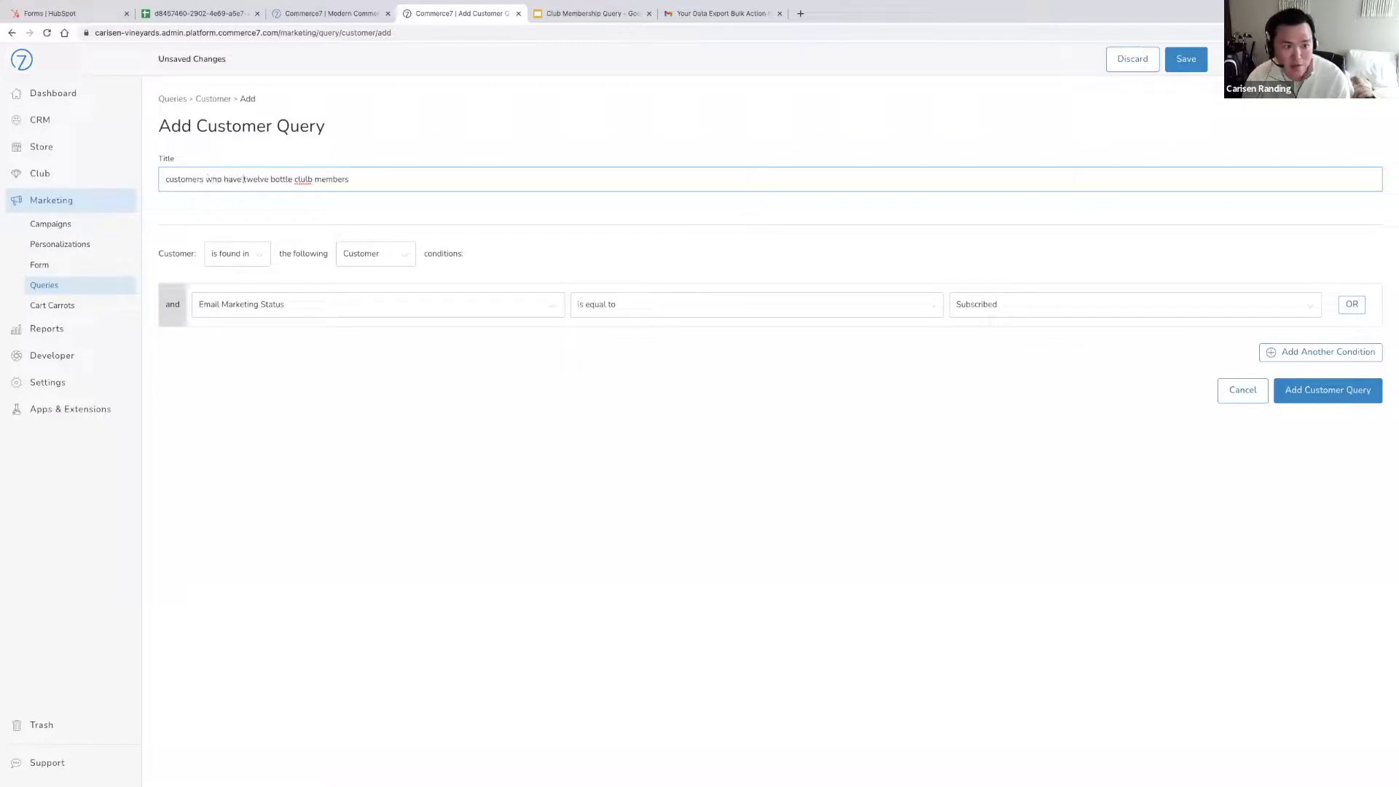
pyautogui.click(314, 180)
pyautogui.press('BackSpace')
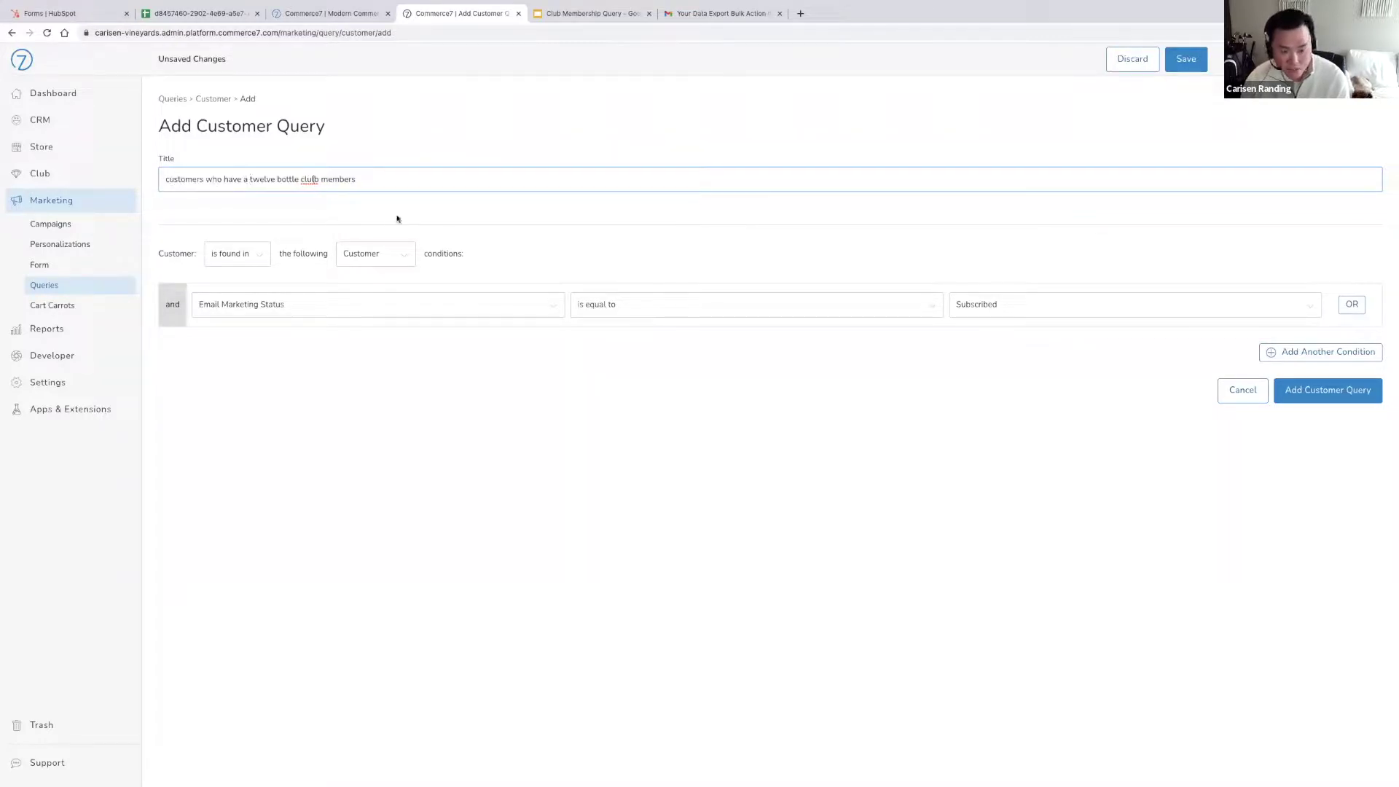
# Base the customer query on Club Membership with Tag is equal to "twelve bottle club memebrs", and save it
pyautogui.click(377, 254)
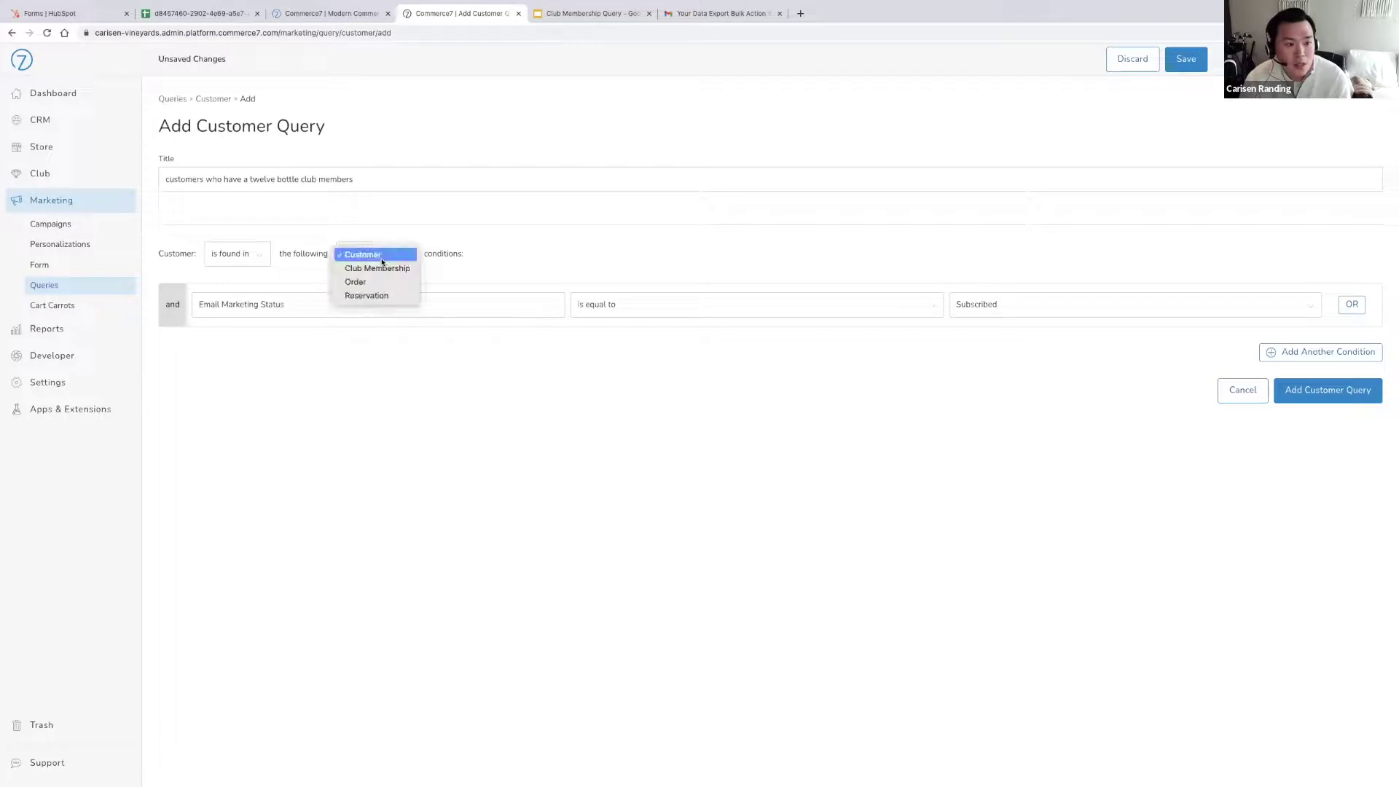
pyautogui.click(384, 274)
pyautogui.click(343, 312)
pyautogui.click(876, 320)
pyautogui.click(995, 306)
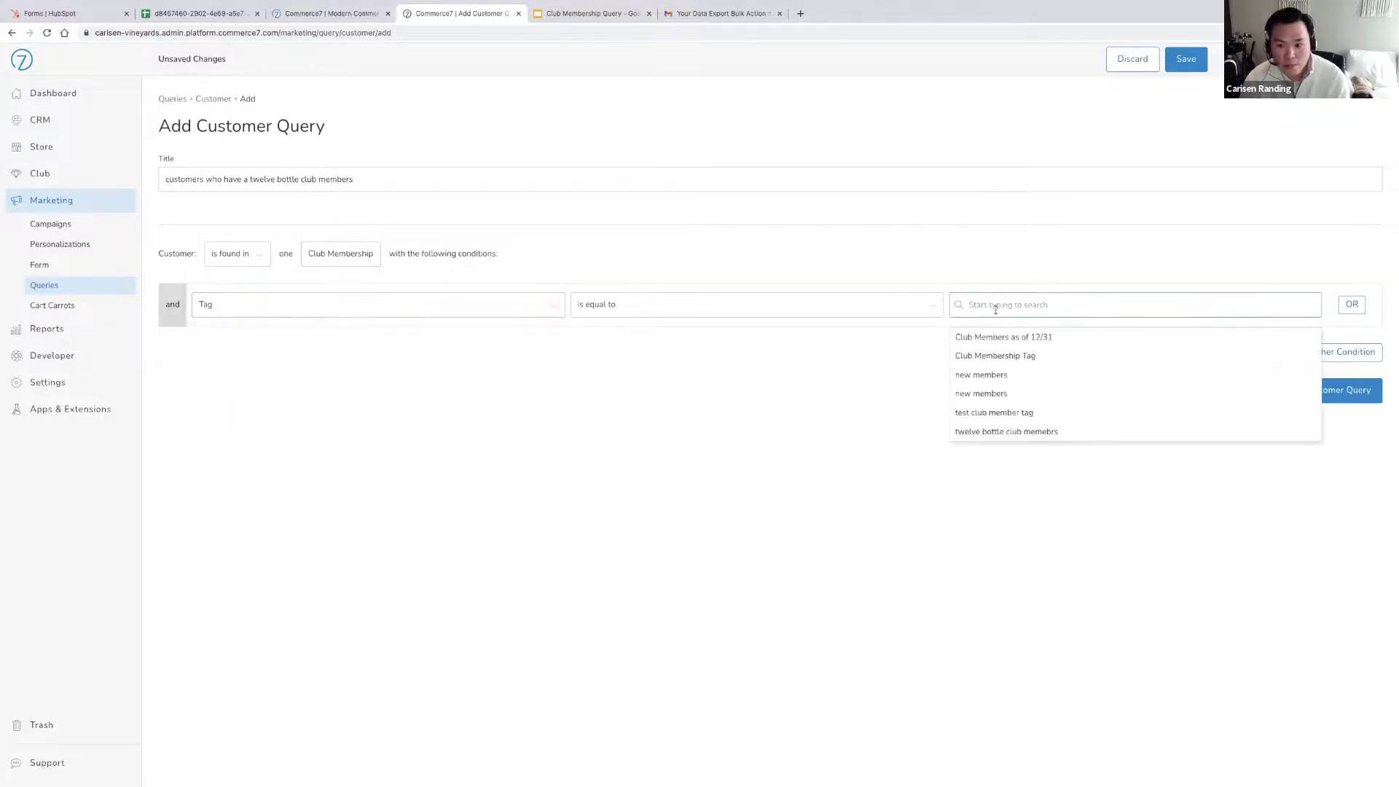
pyautogui.click(1029, 431)
pyautogui.click(1354, 393)
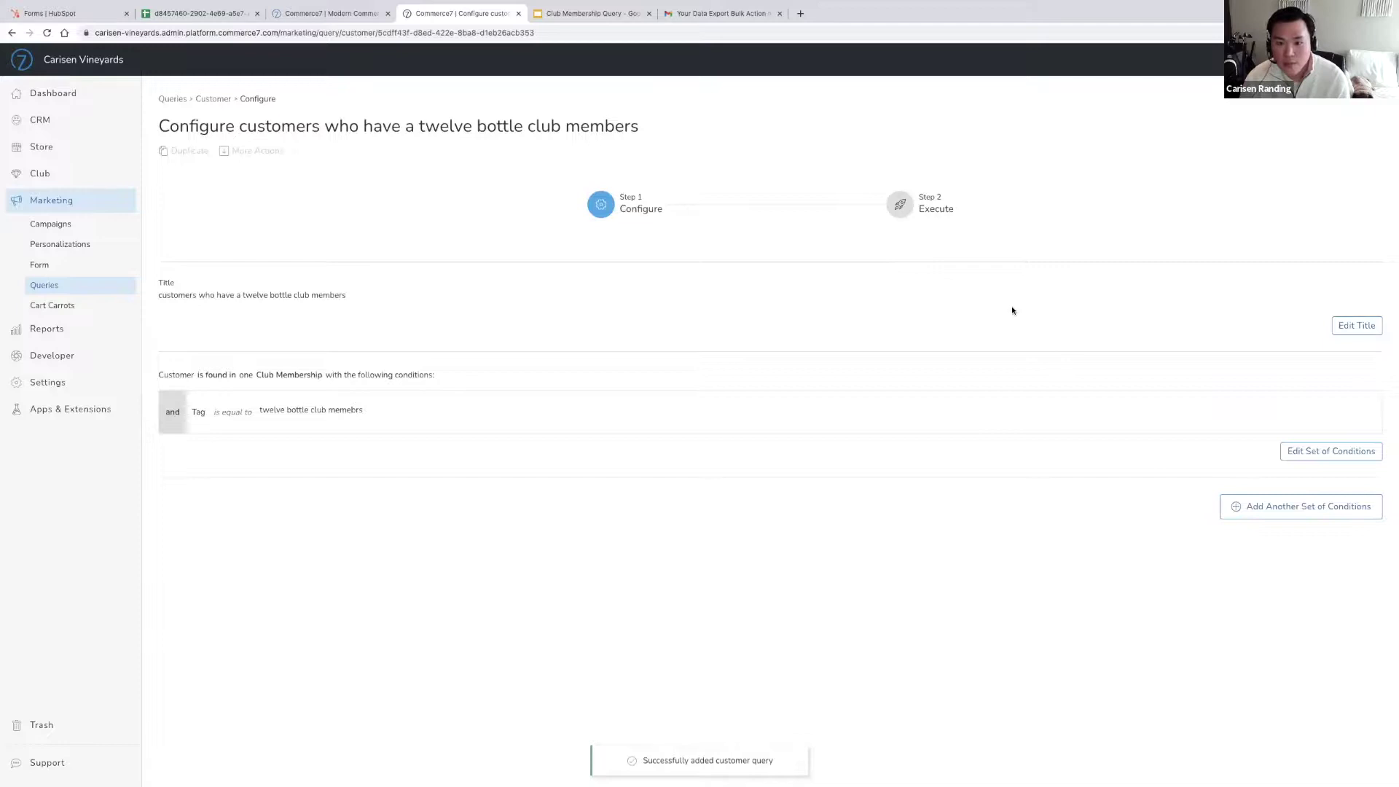
# Create a tag titled "twelve bottle club memebr customers" from the results of the customer query
pyautogui.click(918, 213)
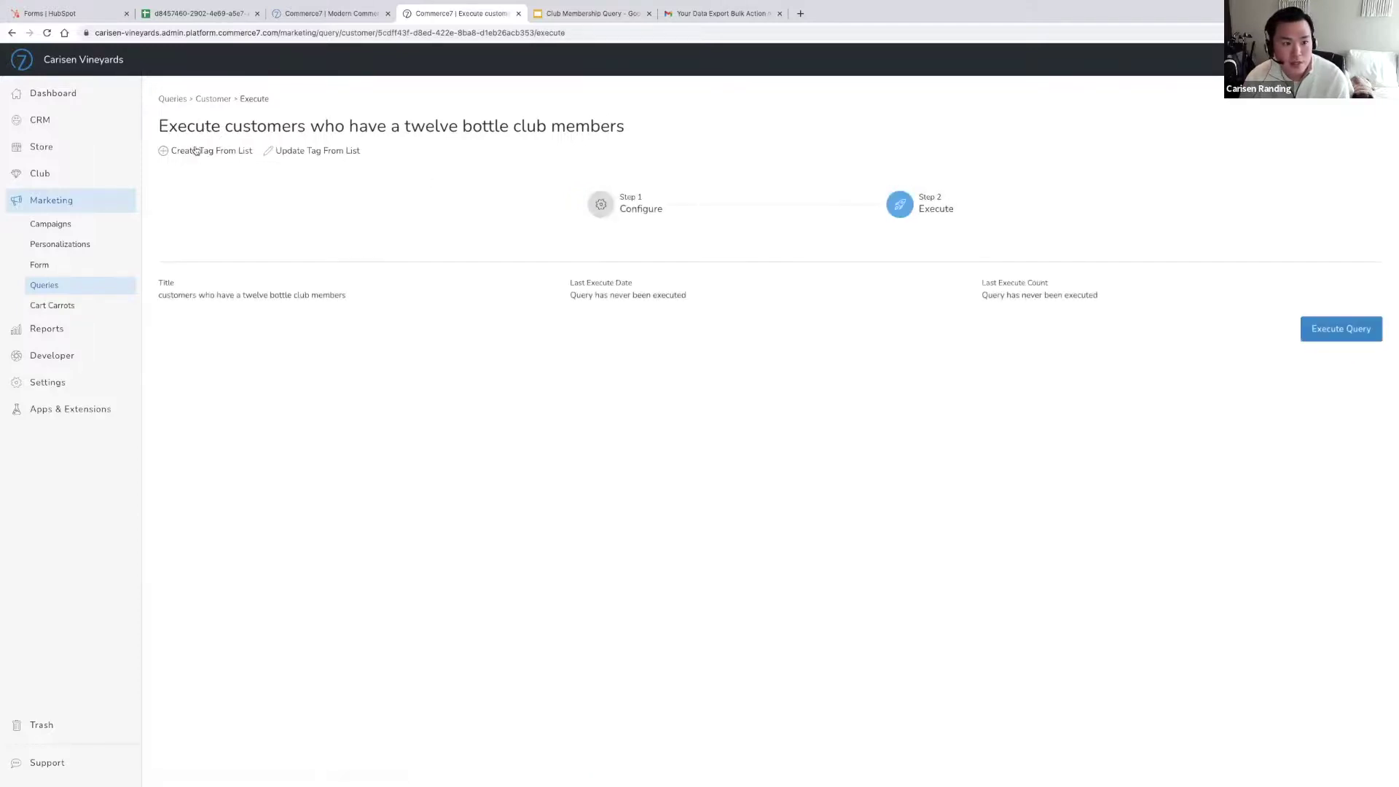
pyautogui.click(195, 151)
pyautogui.click(715, 421)
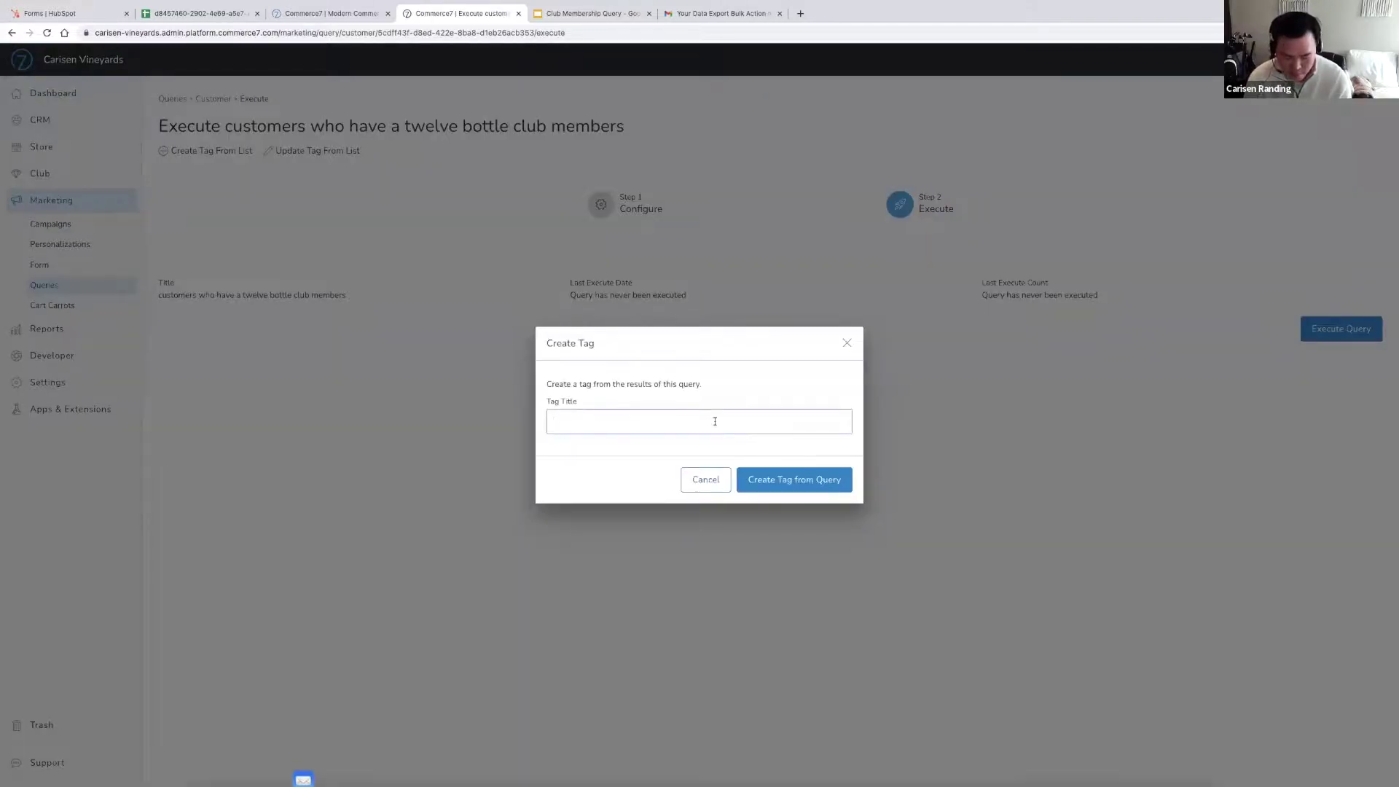
pyautogui.write('twe')
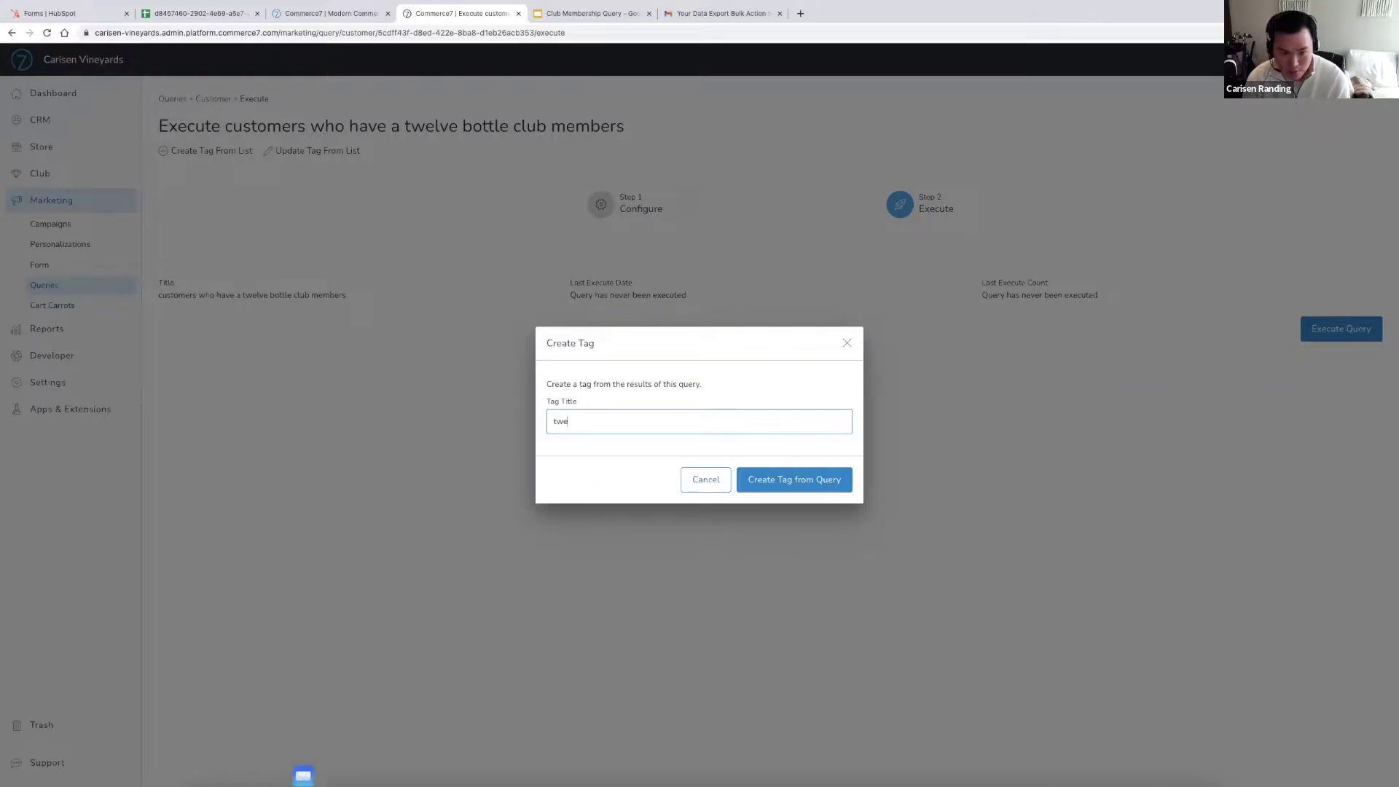
pyautogui.write('lve bottle club memebr cus')
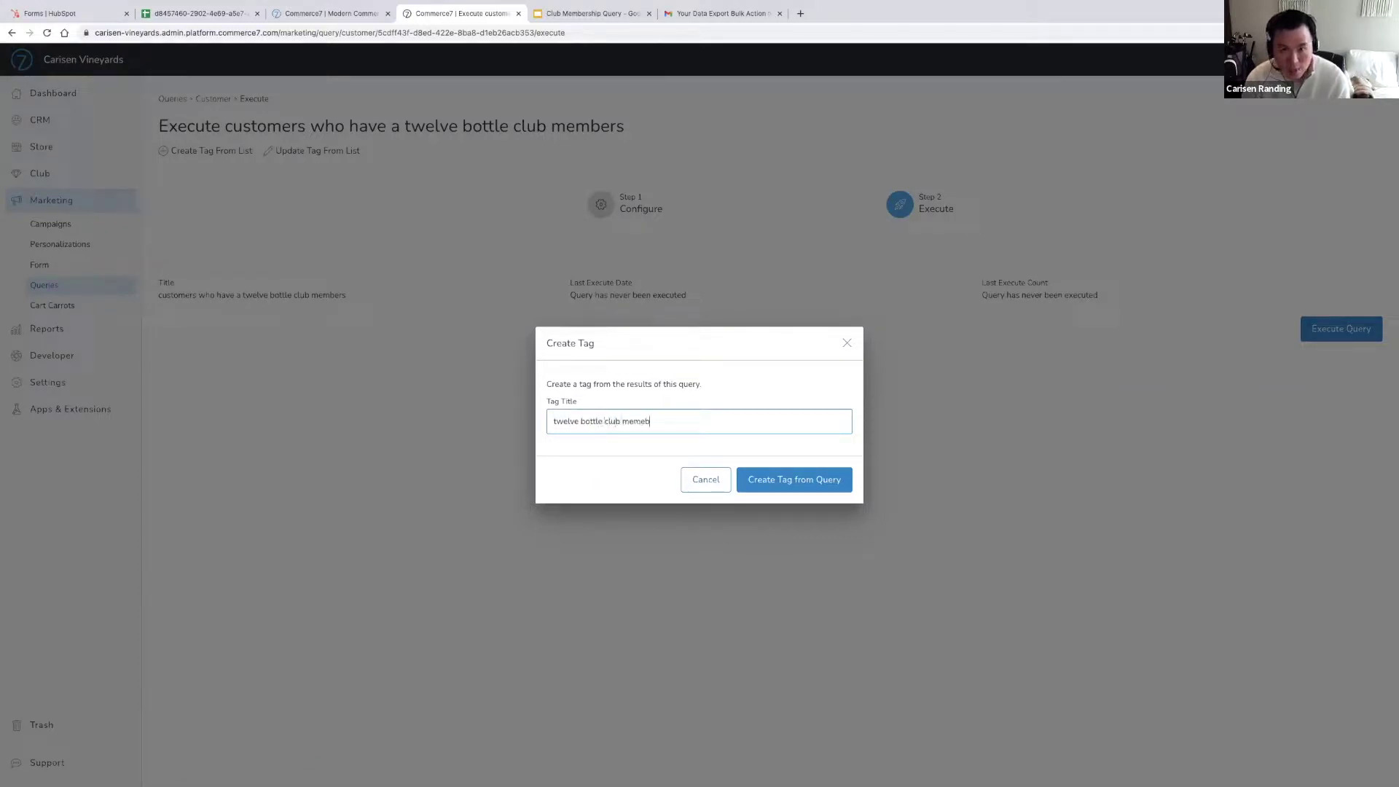
pyautogui.write('tomers')
pyautogui.click(818, 486)
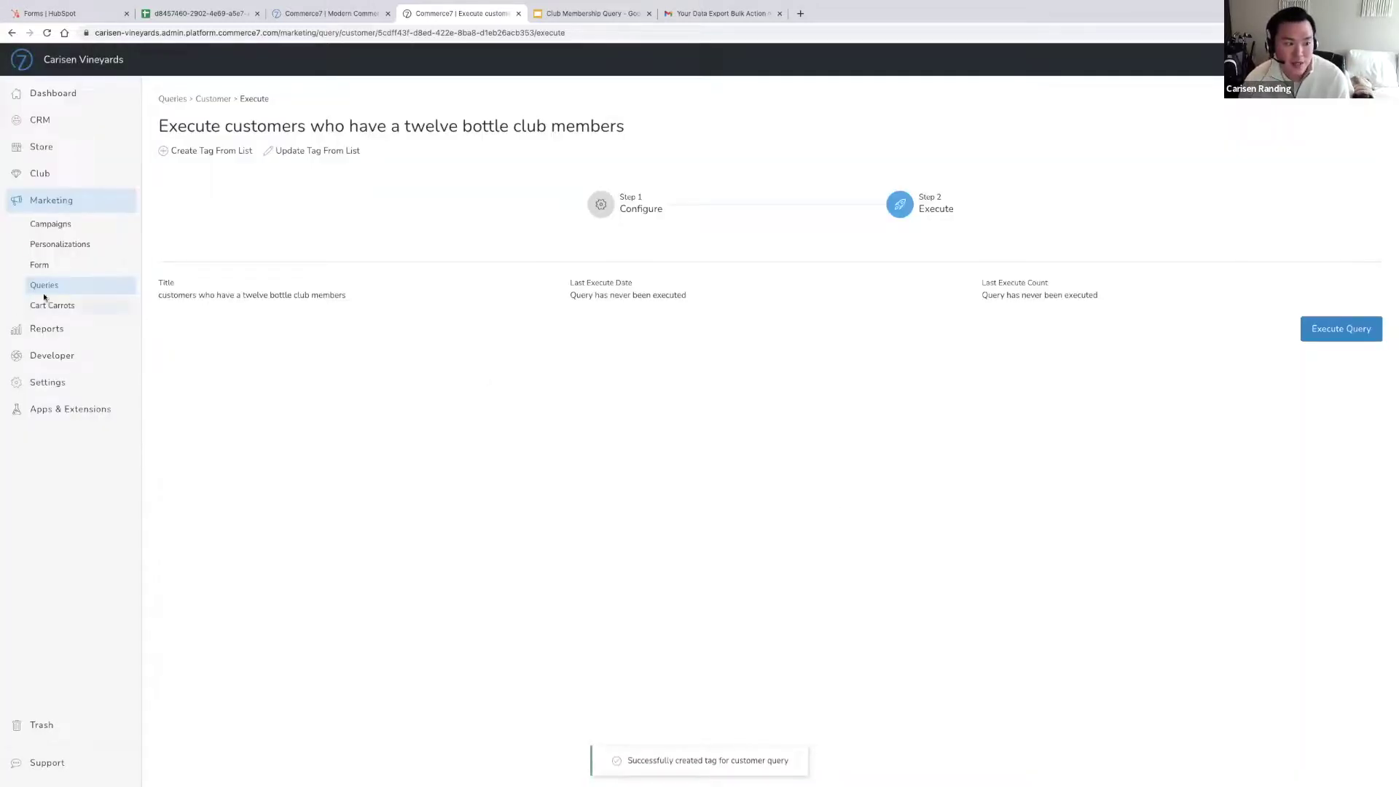
# Start a new order query with the condition Channel is equal to Club
pyautogui.click(46, 288)
pyautogui.click(214, 104)
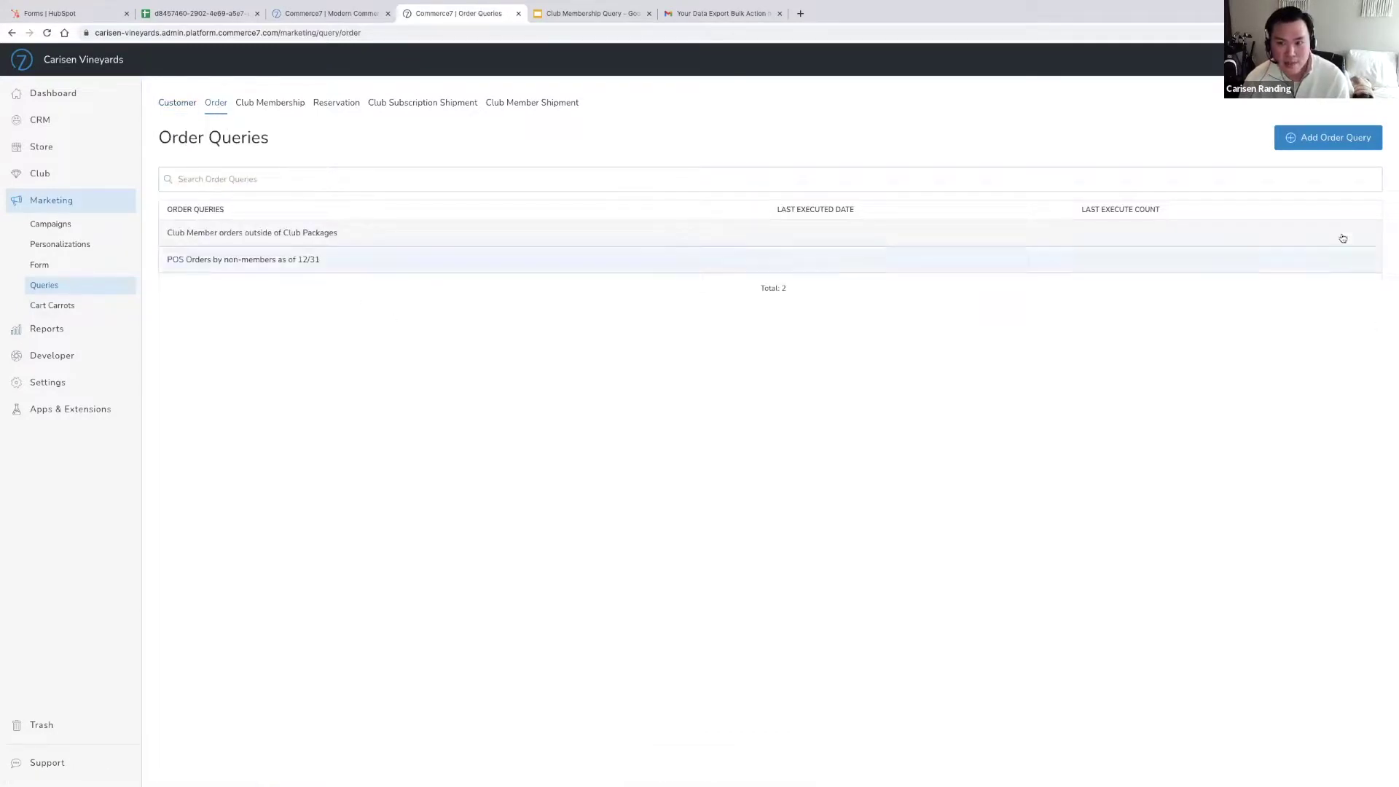
pyautogui.click(1312, 140)
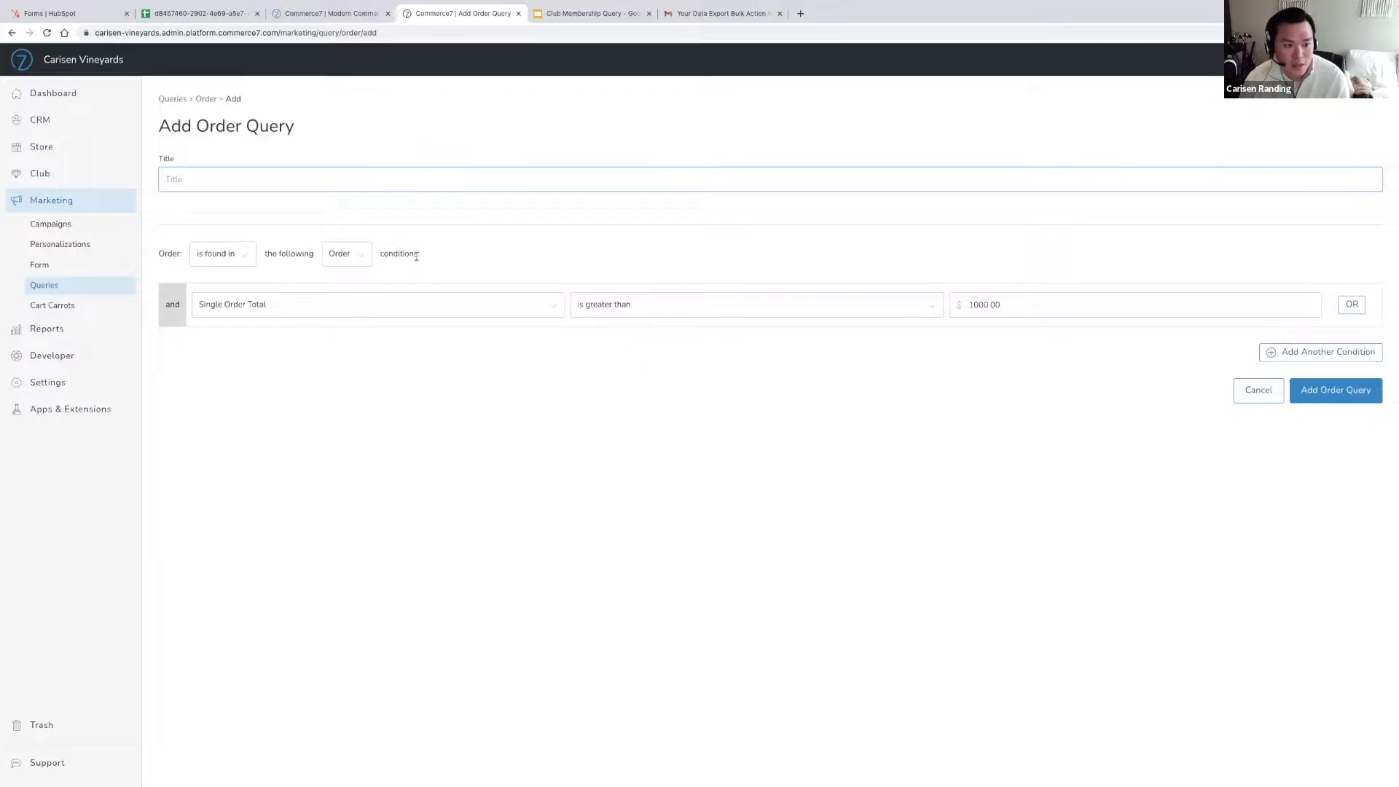
pyautogui.click(396, 312)
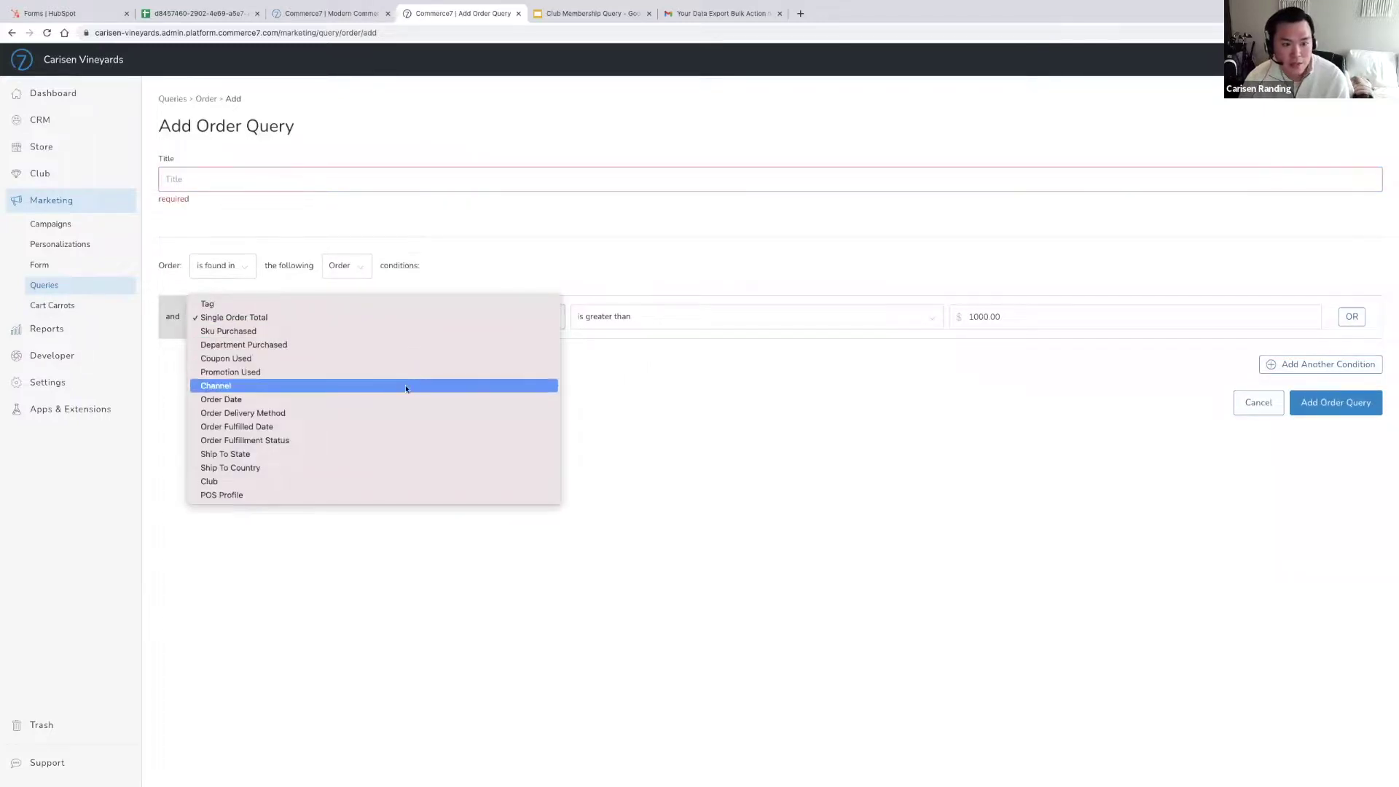
pyautogui.click(406, 388)
pyautogui.click(1089, 318)
pyautogui.click(1059, 344)
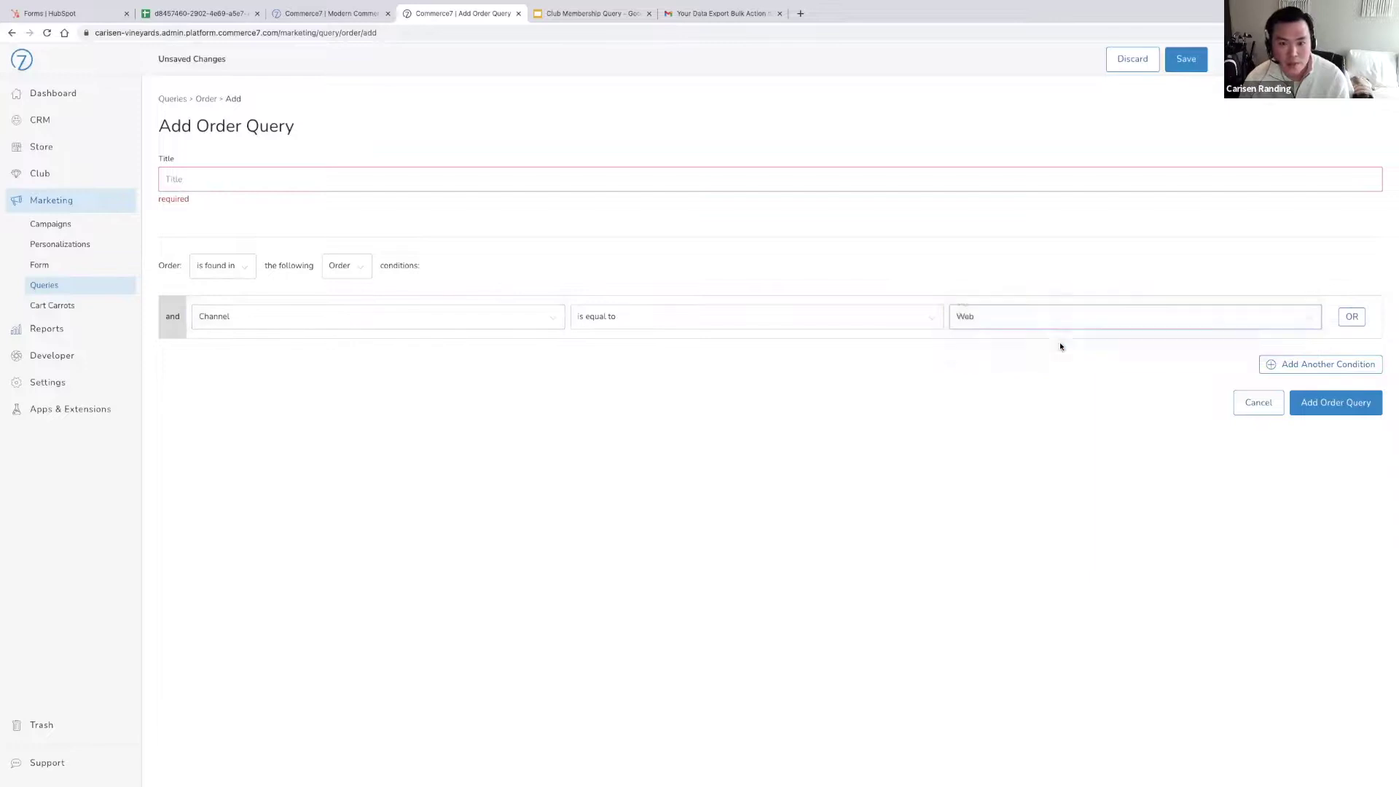
# Title the order query "test" and save it
pyautogui.click(852, 175)
pyautogui.write('fw')
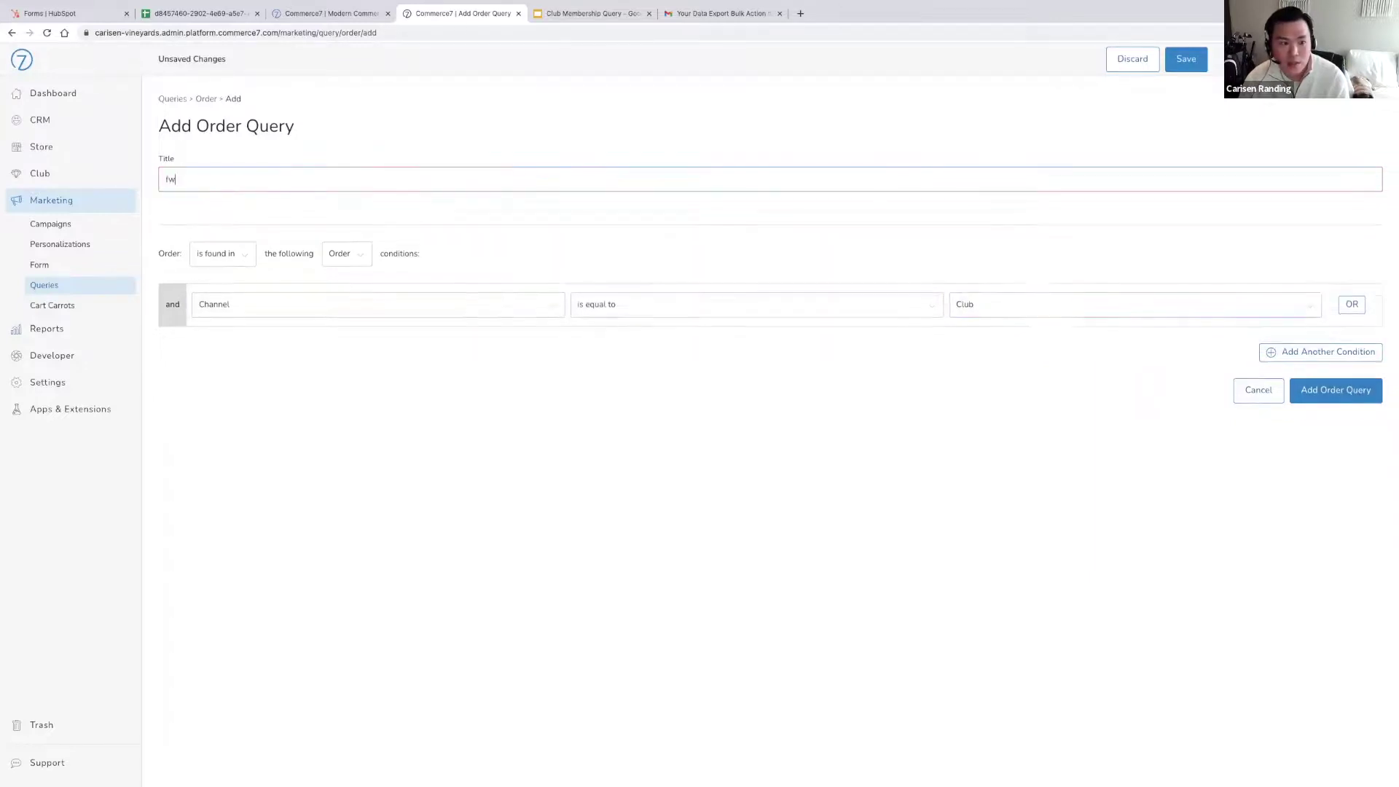
pyautogui.press('BackSpace')
pyautogui.press('BackSpace')
pyautogui.write('test')
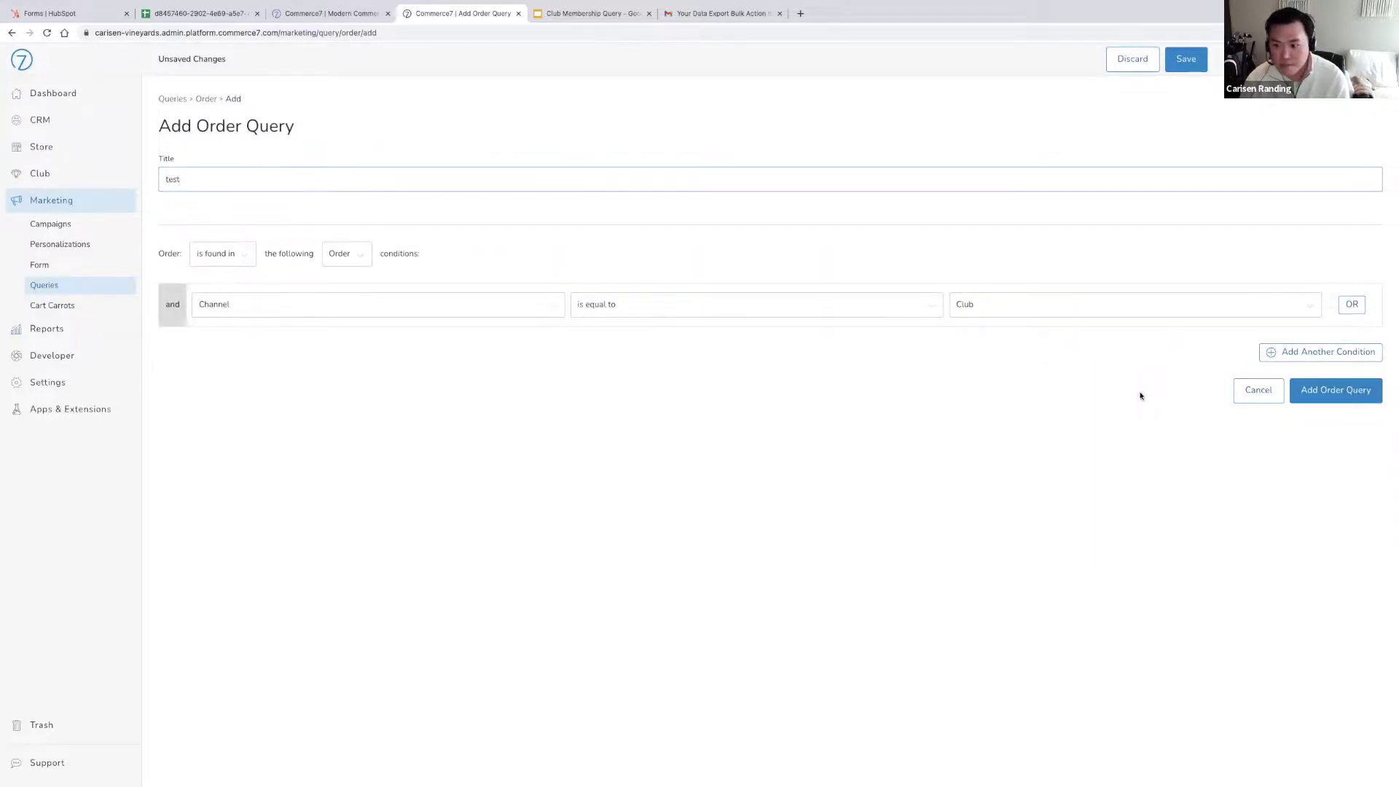
pyautogui.click(1356, 400)
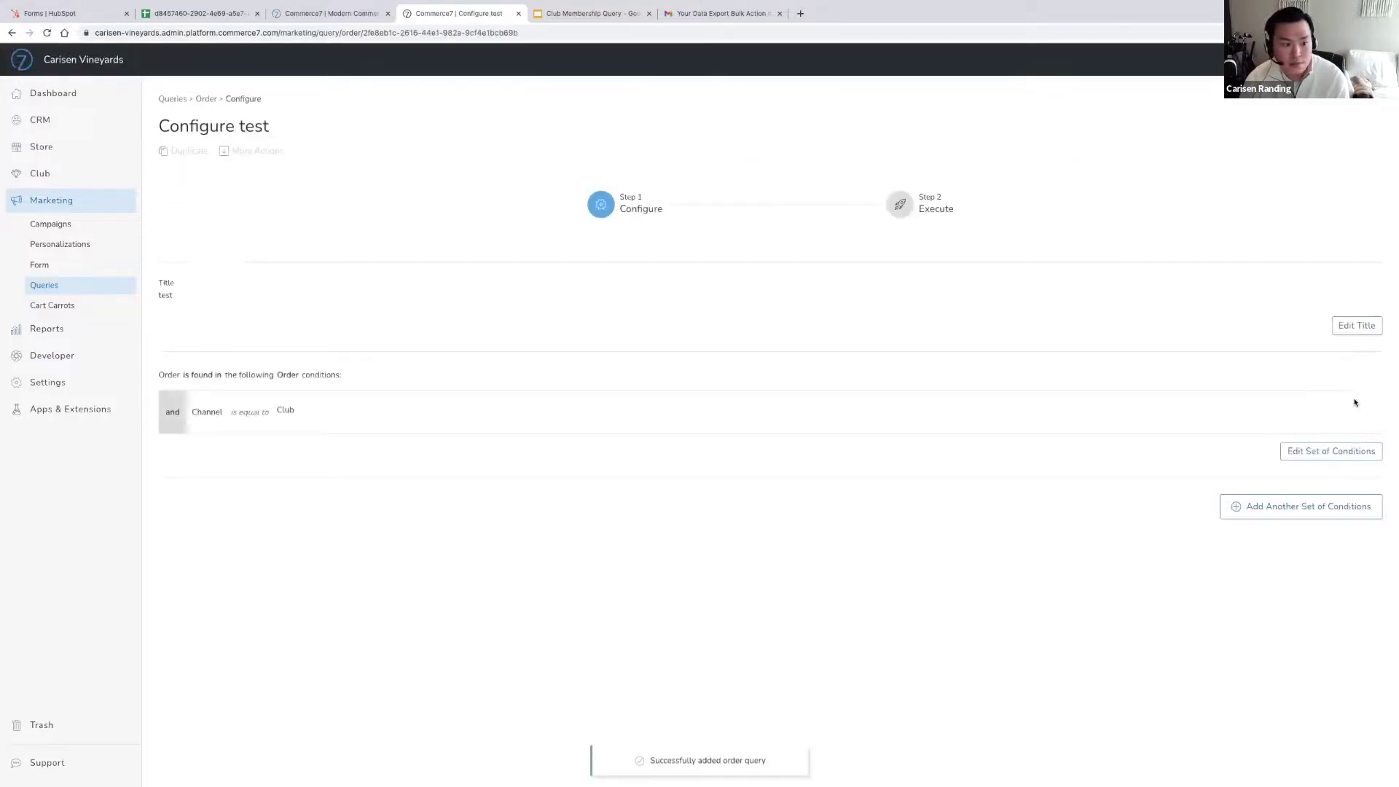
# Add a second set of conditions to the order query, based on Customer with Tag is equal to
pyautogui.click(1325, 509)
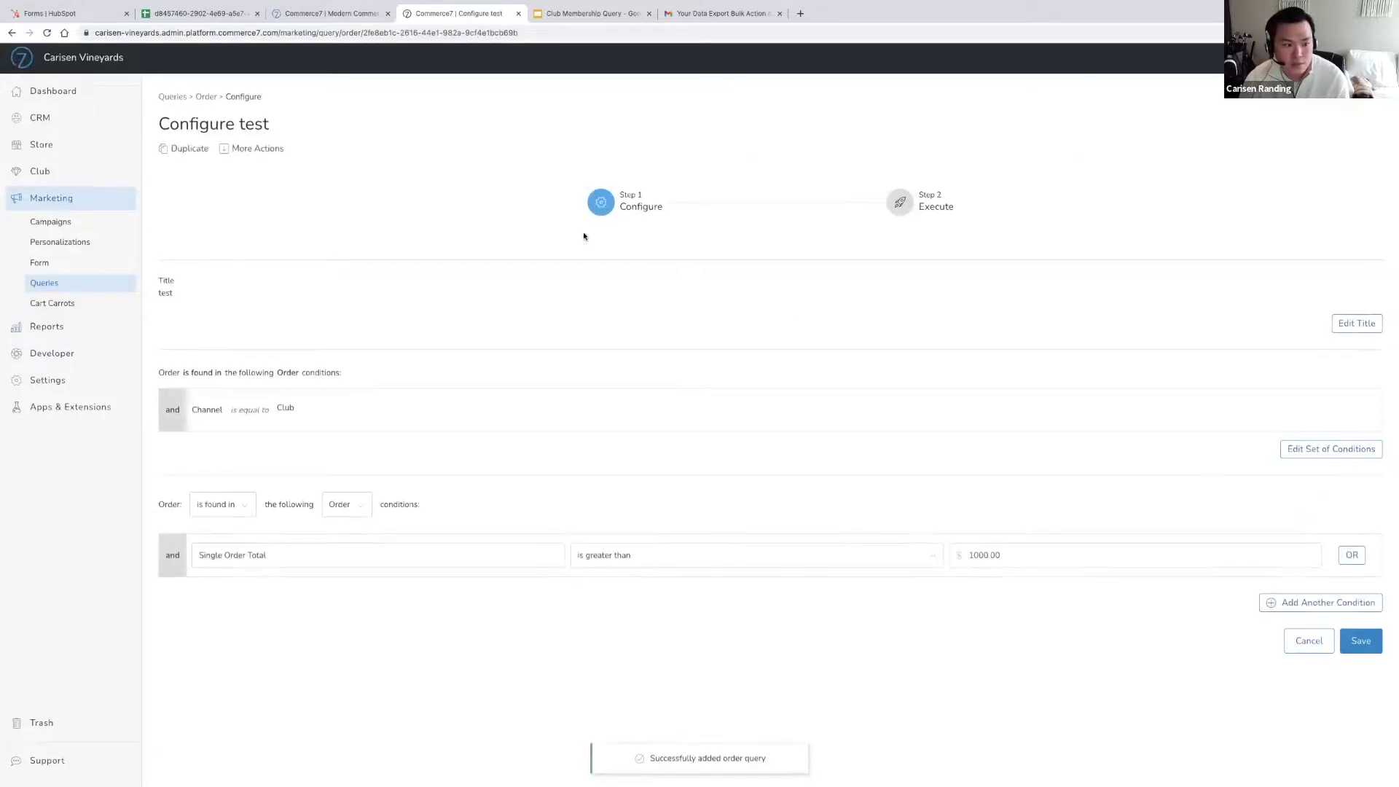
pyautogui.click(347, 504)
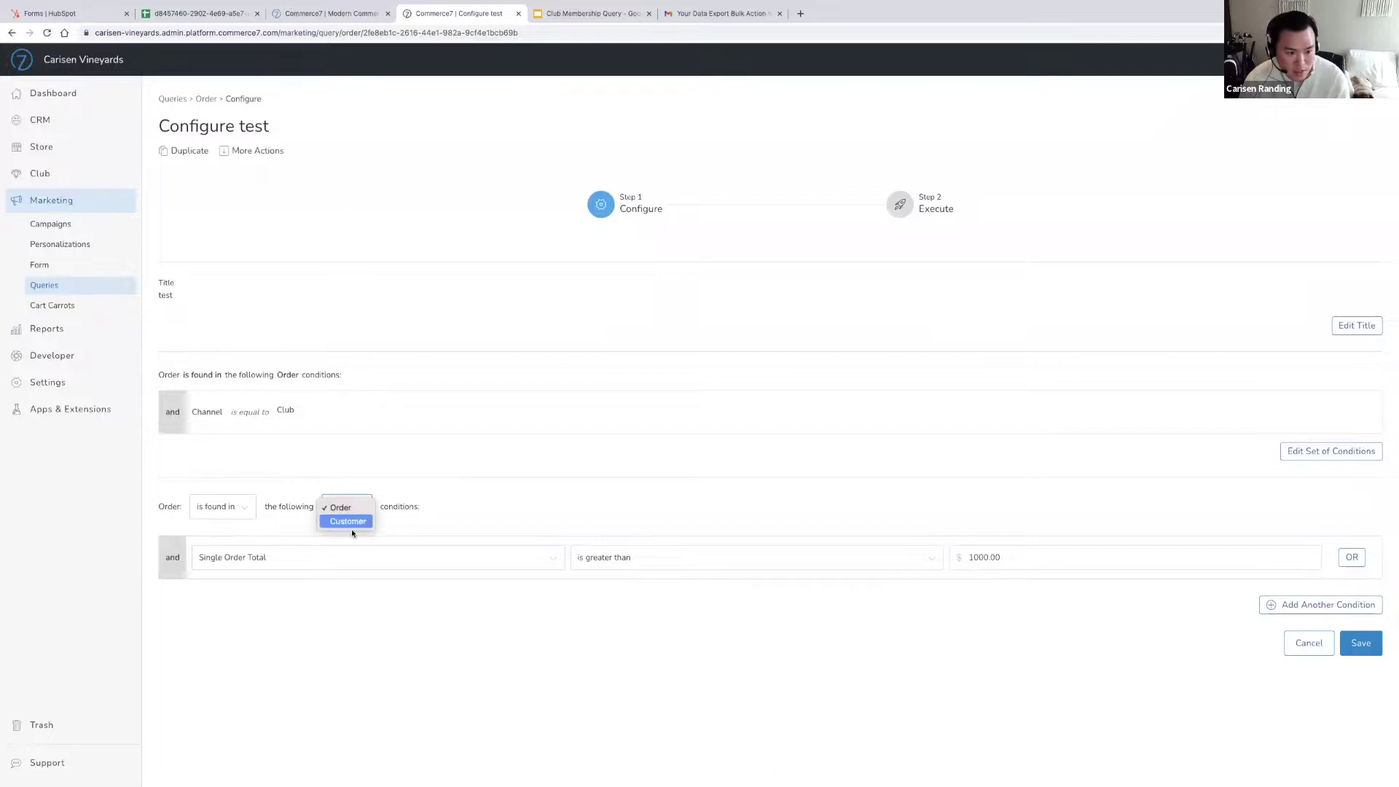
pyautogui.click(347, 521)
pyautogui.click(344, 558)
pyautogui.click(393, 545)
# Look through the available customer tags for the Twelve Bottle Club one, including a search for "cus"
pyautogui.click(1045, 558)
pyautogui.scroll(-3, 1083, 597)
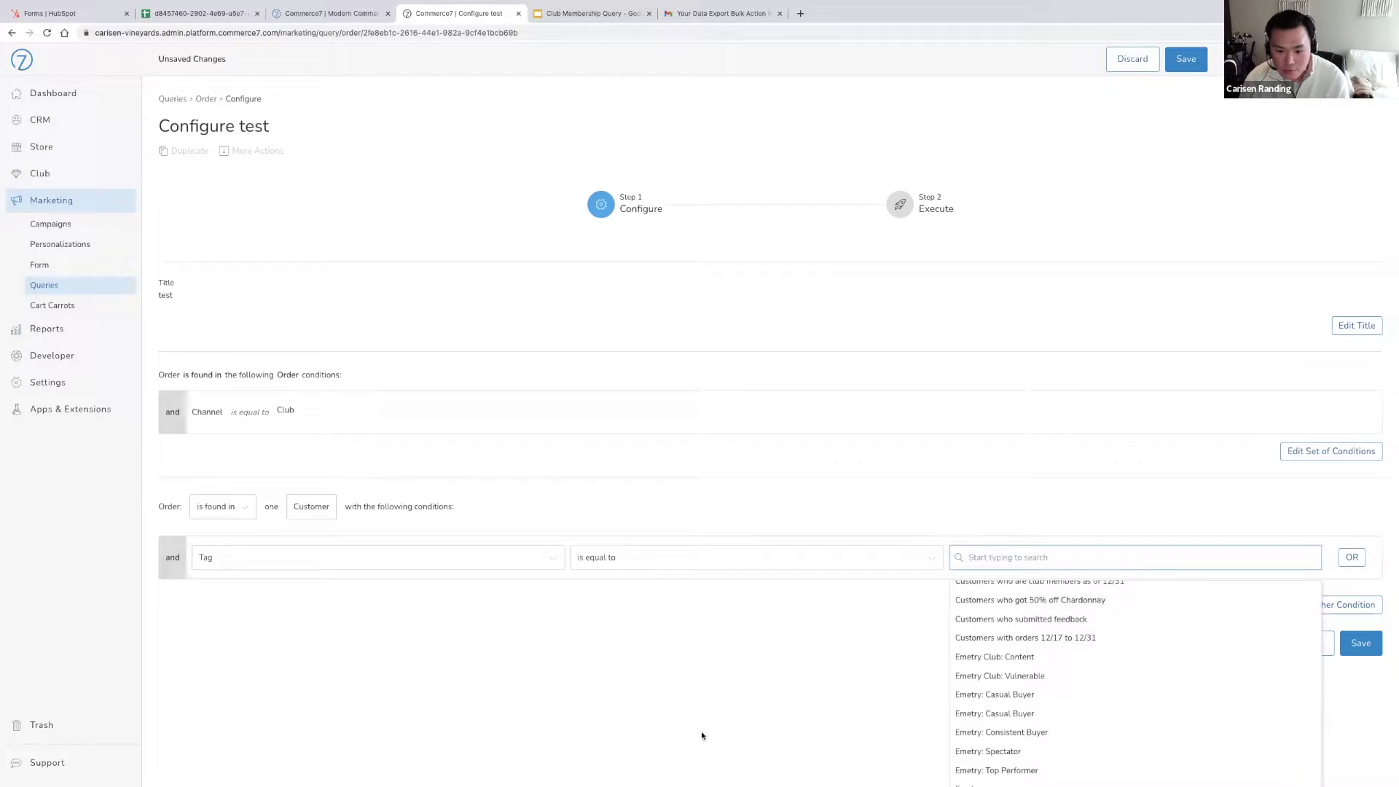
pyautogui.scroll(2, 1134, 694)
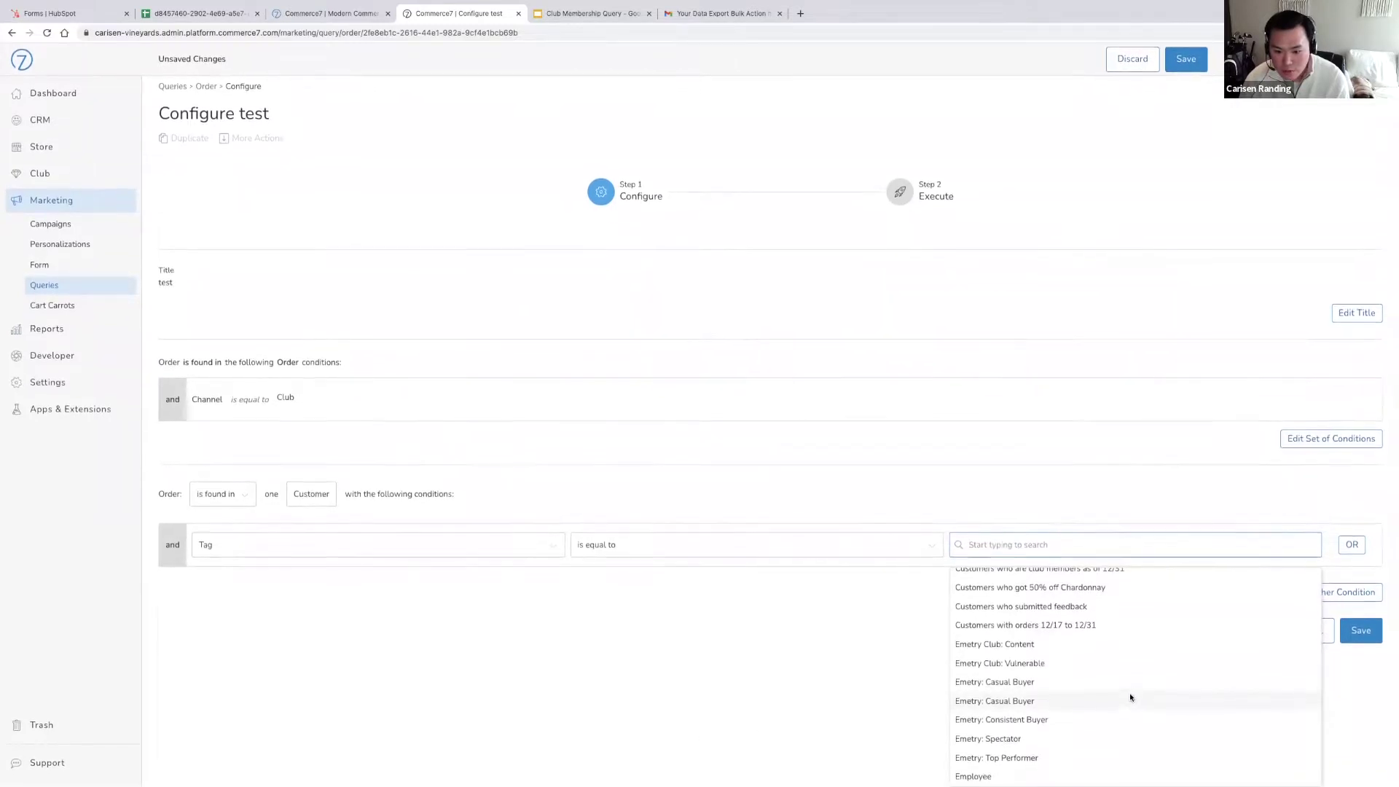
pyautogui.scroll(1, 1131, 697)
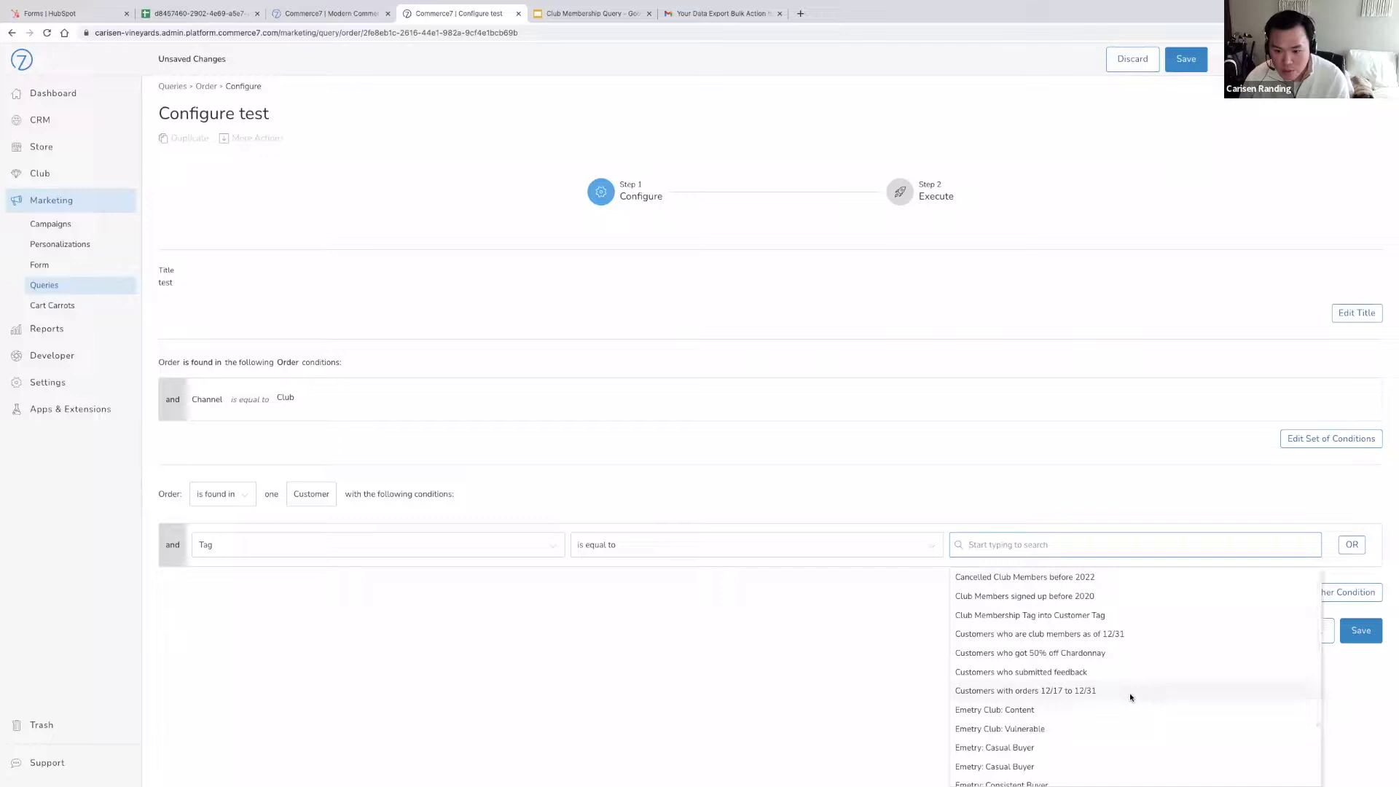
pyautogui.scroll(-1, 1122, 645)
pyautogui.scroll(-4, 1123, 645)
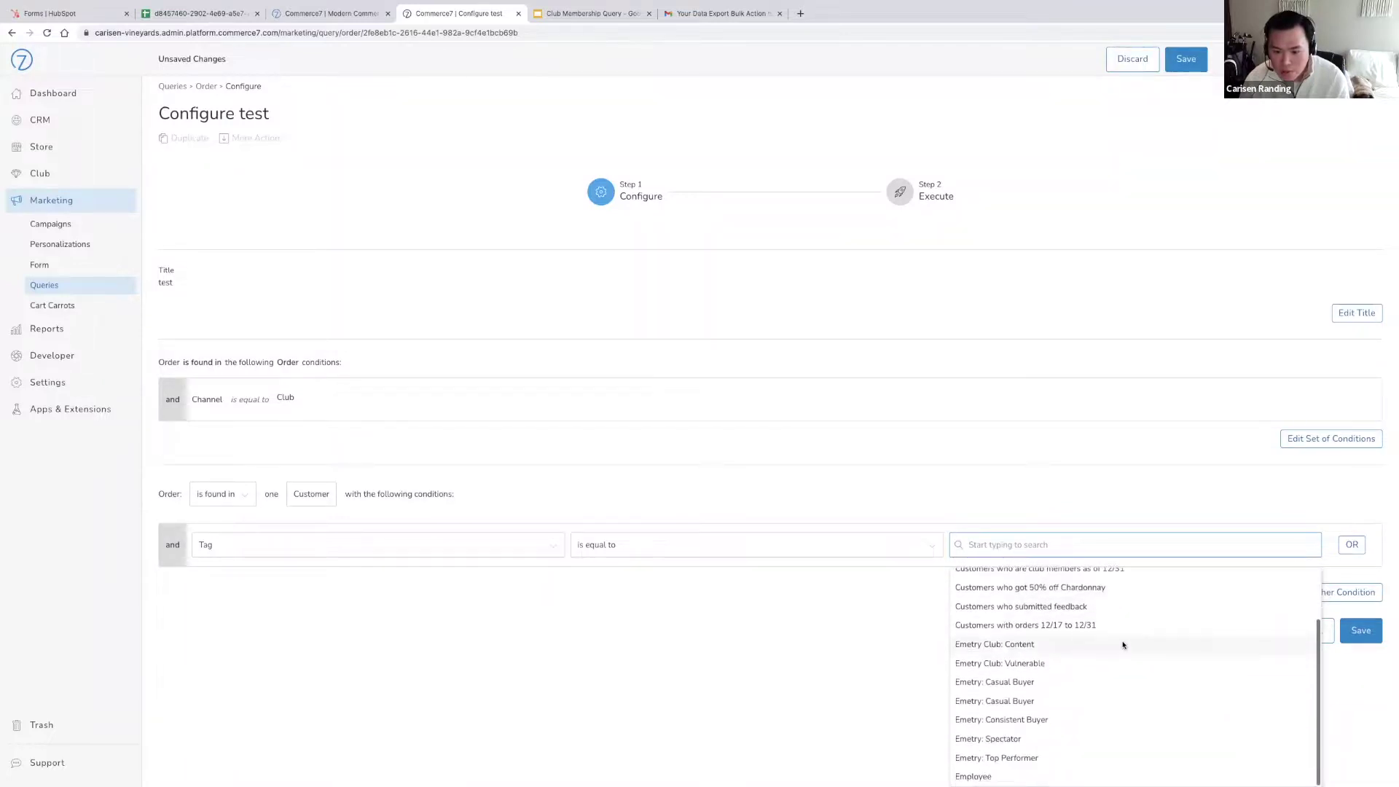
pyautogui.scroll(3, 1123, 645)
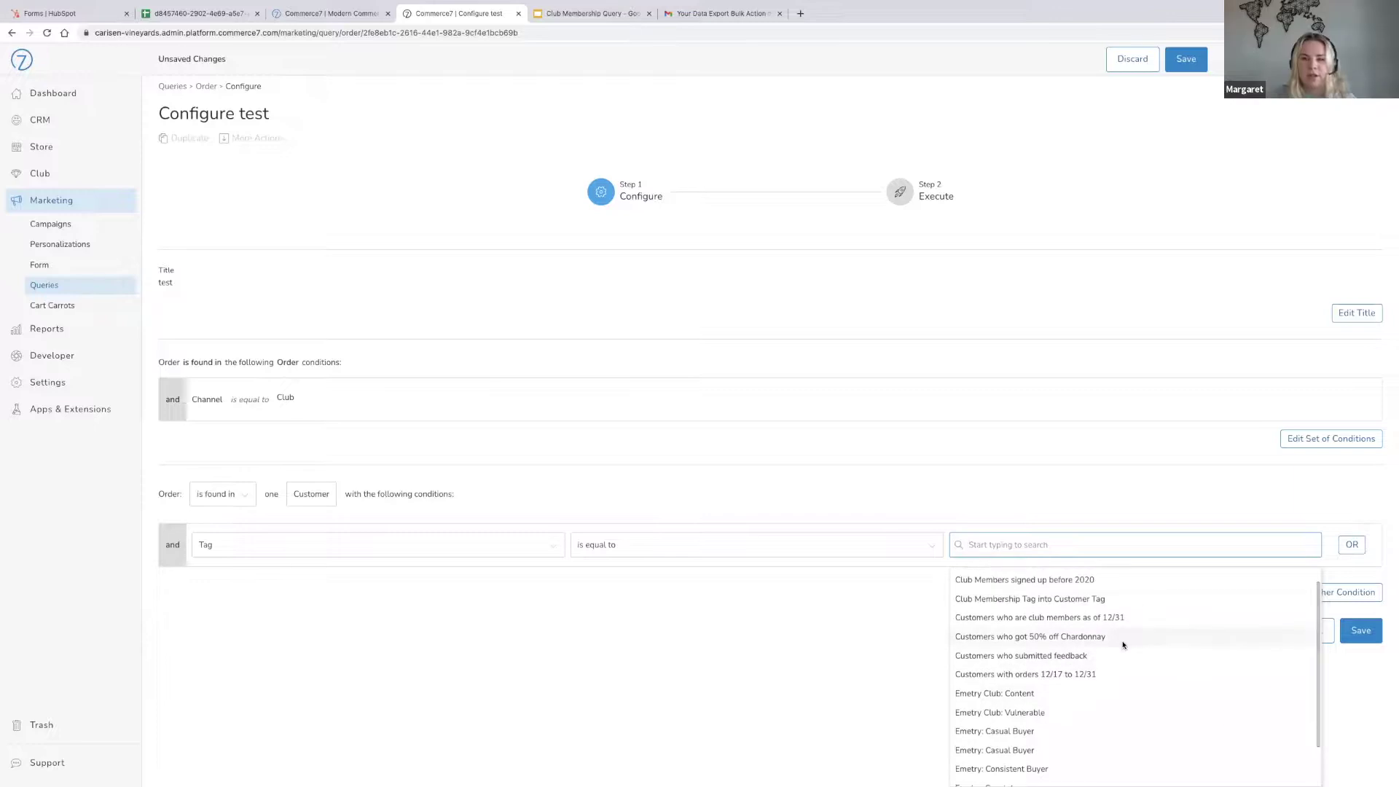
pyautogui.scroll(-1, 1123, 645)
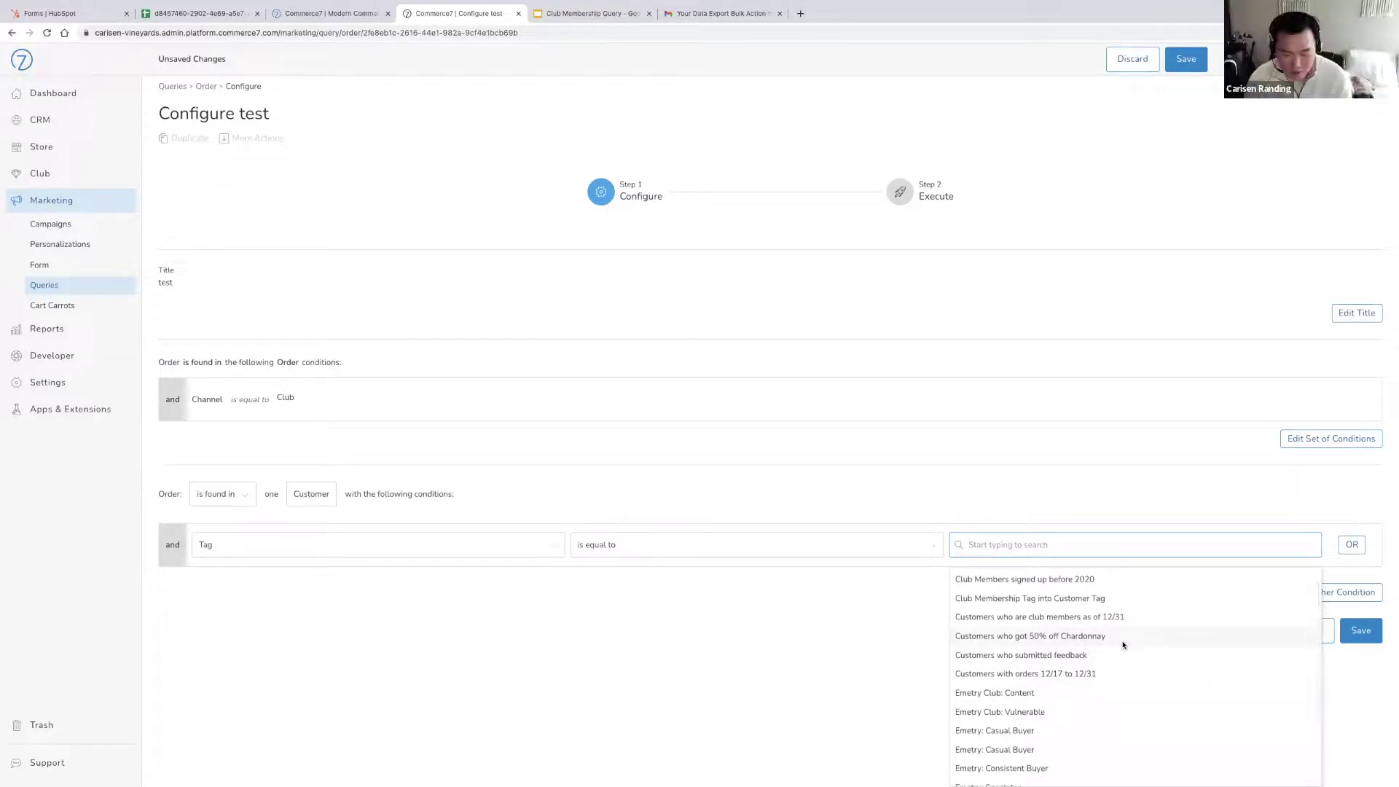
pyautogui.write('cus')
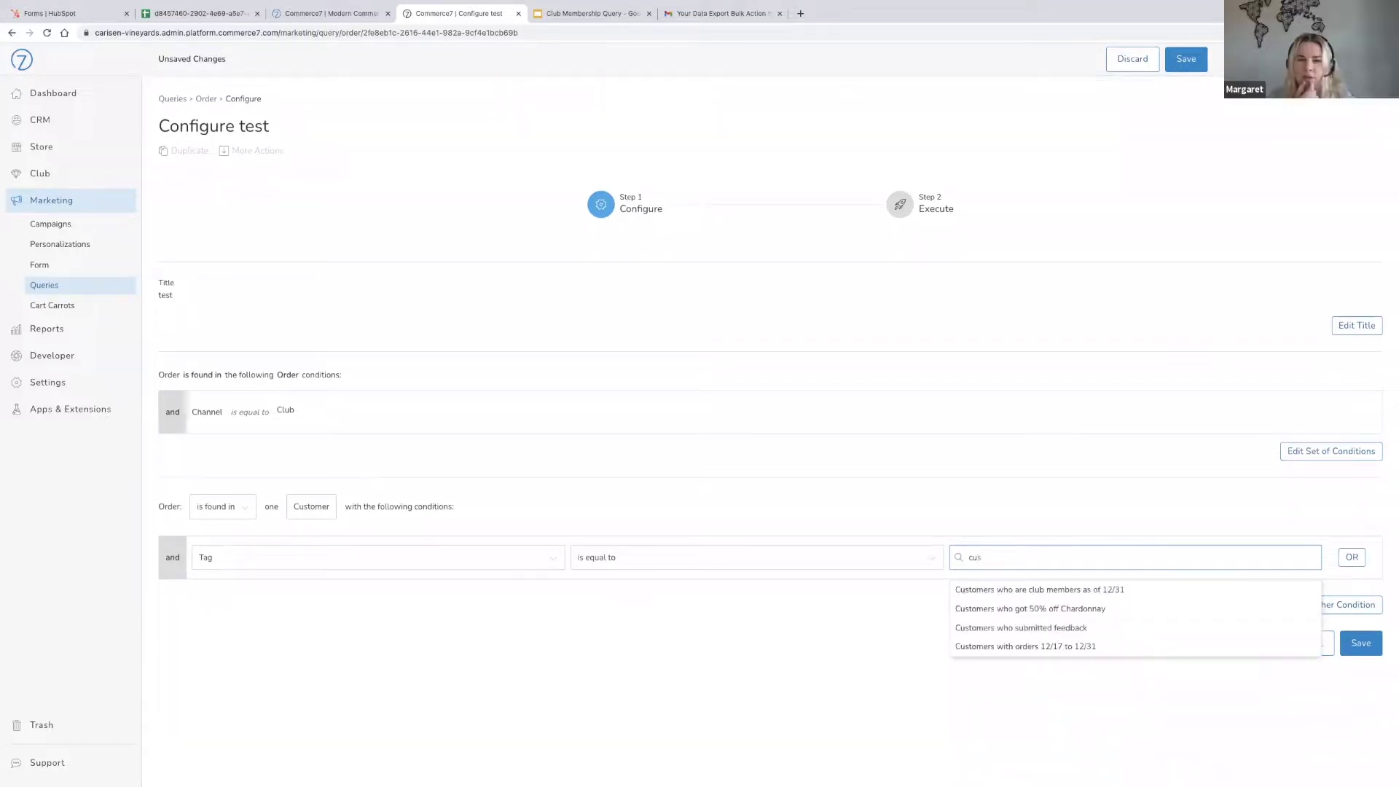
pyautogui.press('BackSpace')
pyautogui.press('BackSpace')
pyautogui.press('BackSpace')
# Search the tags for "twe", choose "twelve bottle club memebr customers" as the tag value, and save the condition set
pyautogui.write('twe')
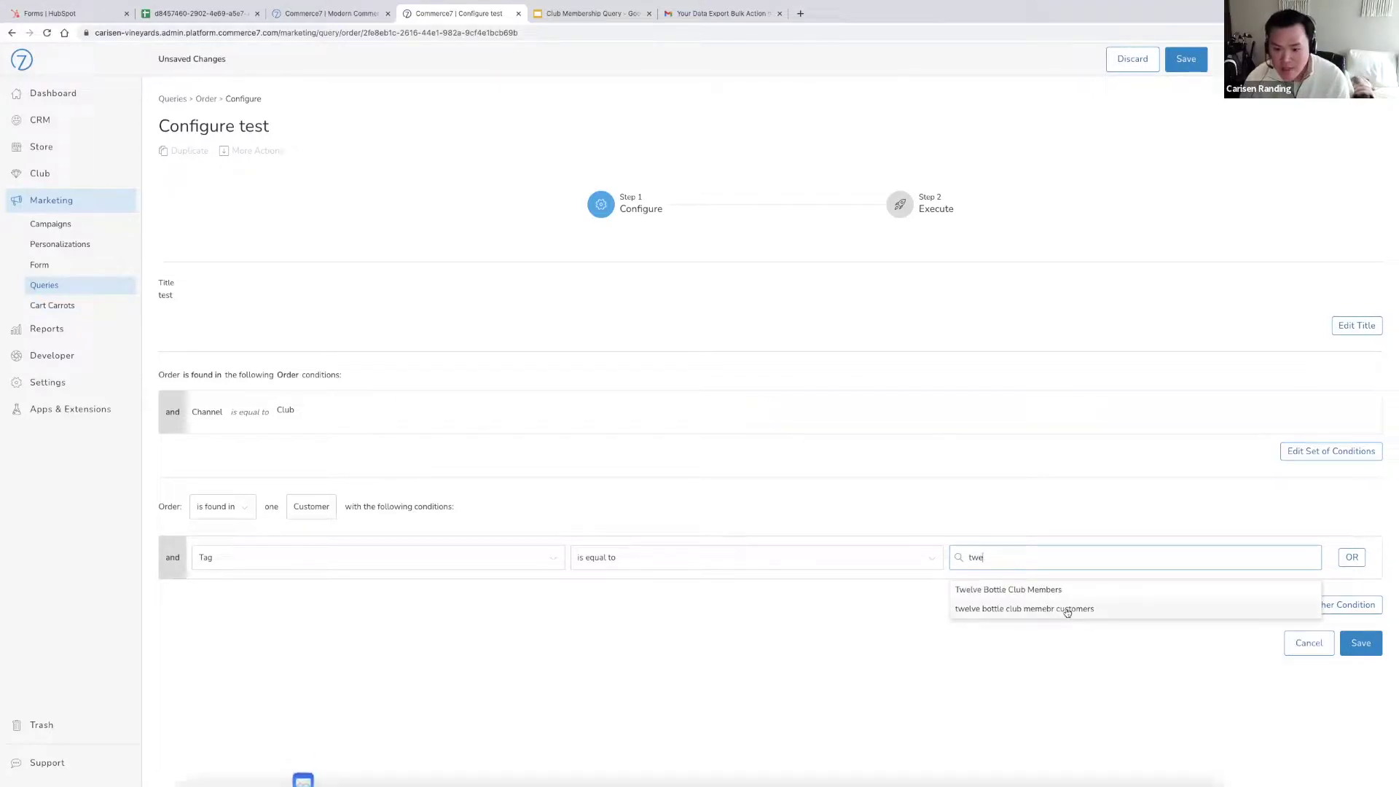
pyautogui.click(1068, 611)
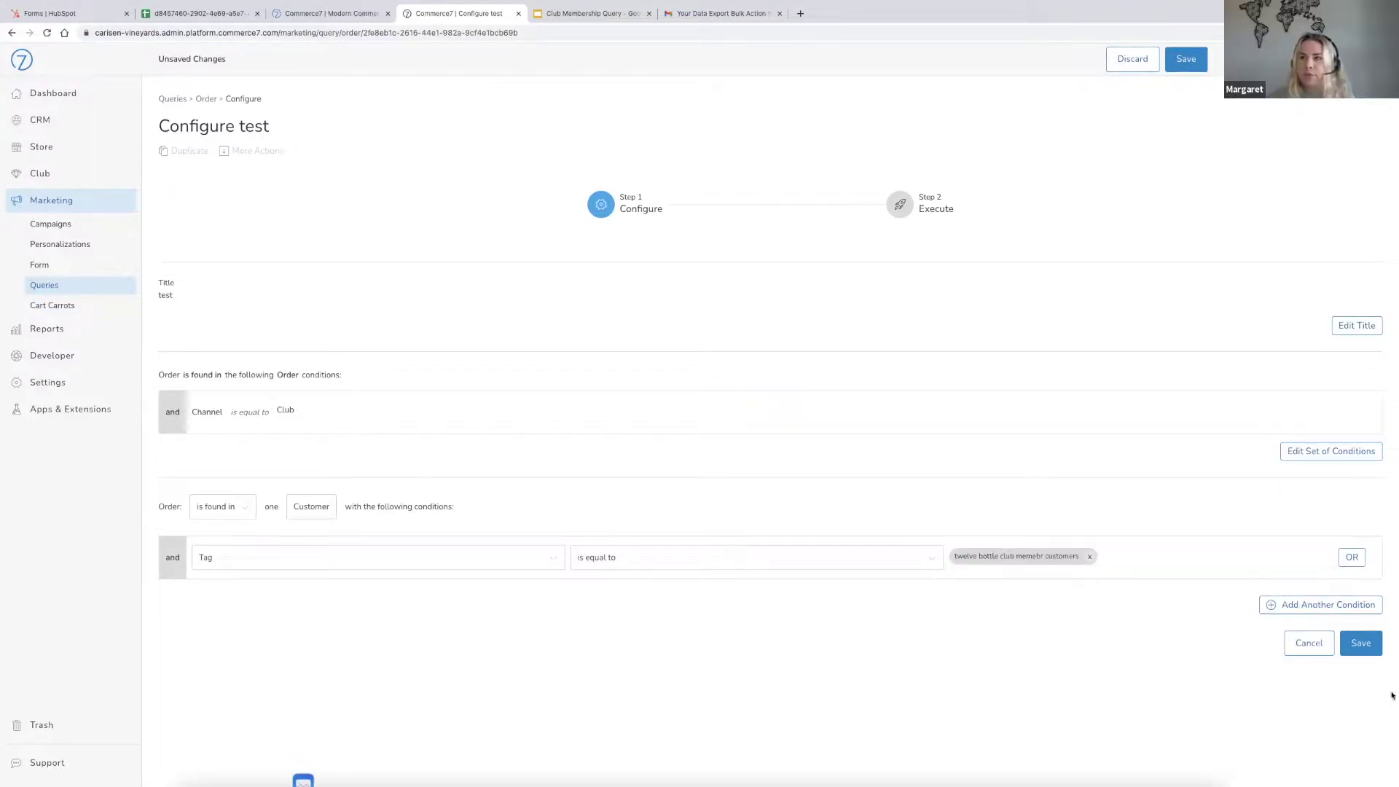
pyautogui.click(1368, 651)
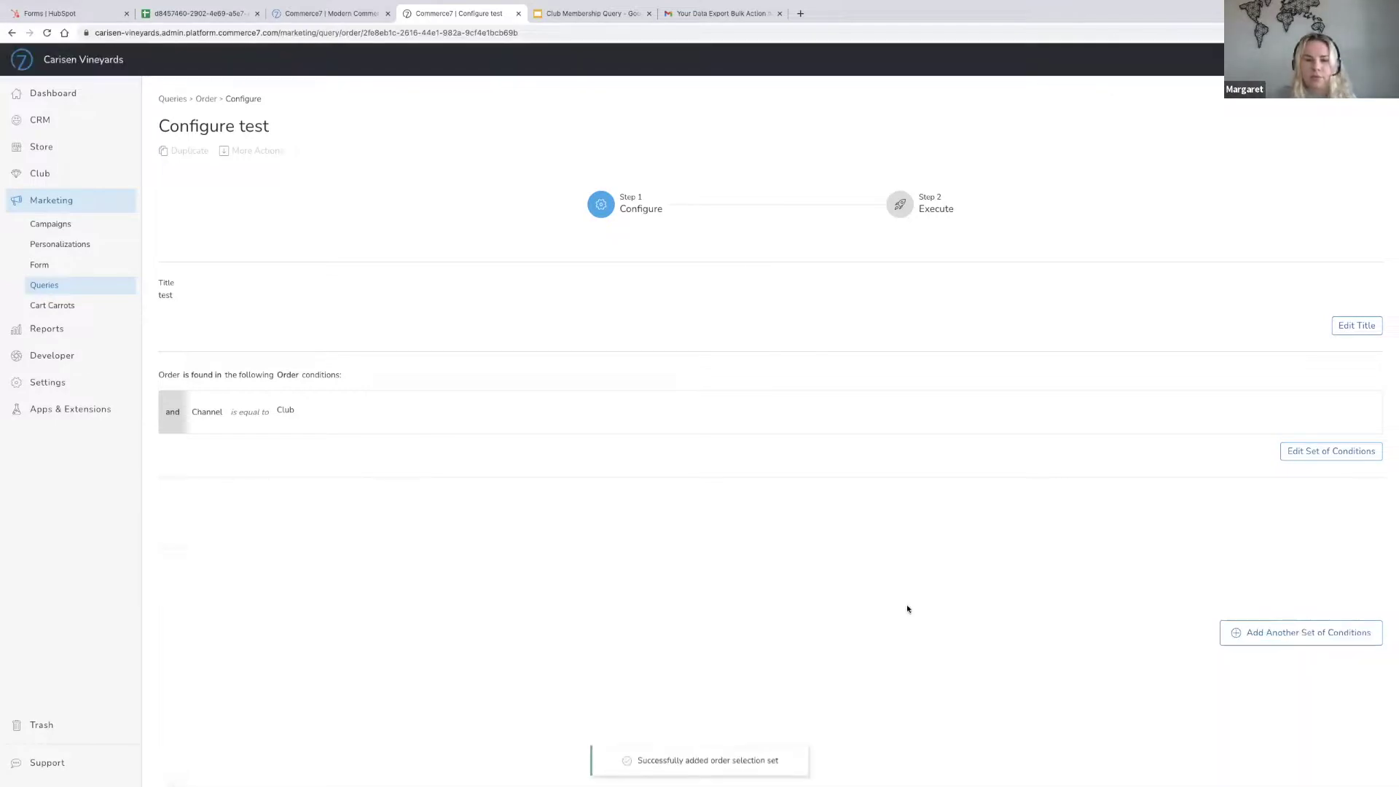